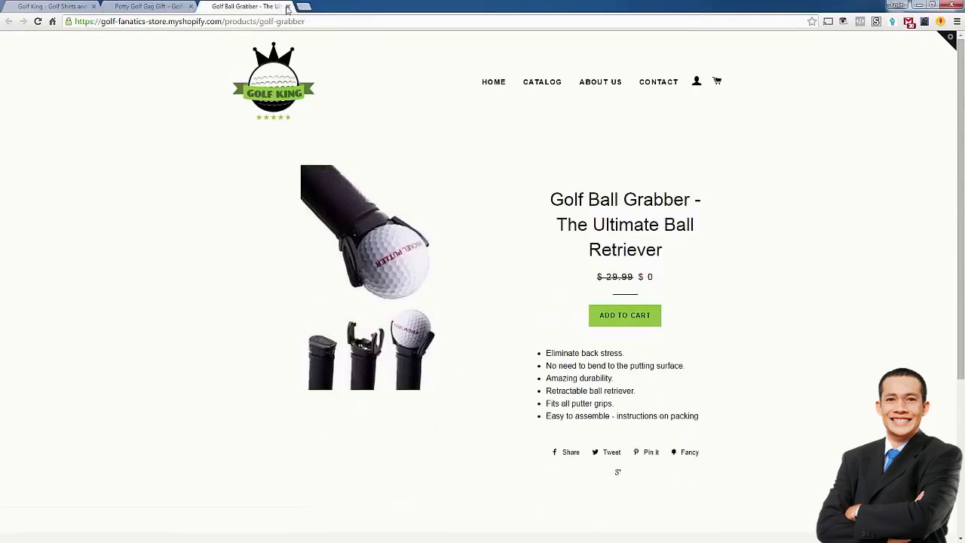
# - Look over the Golf King home page and the Potty Golf Gag Gift and Golf Ball Grabber product pages
pyautogui.click(162, 6)
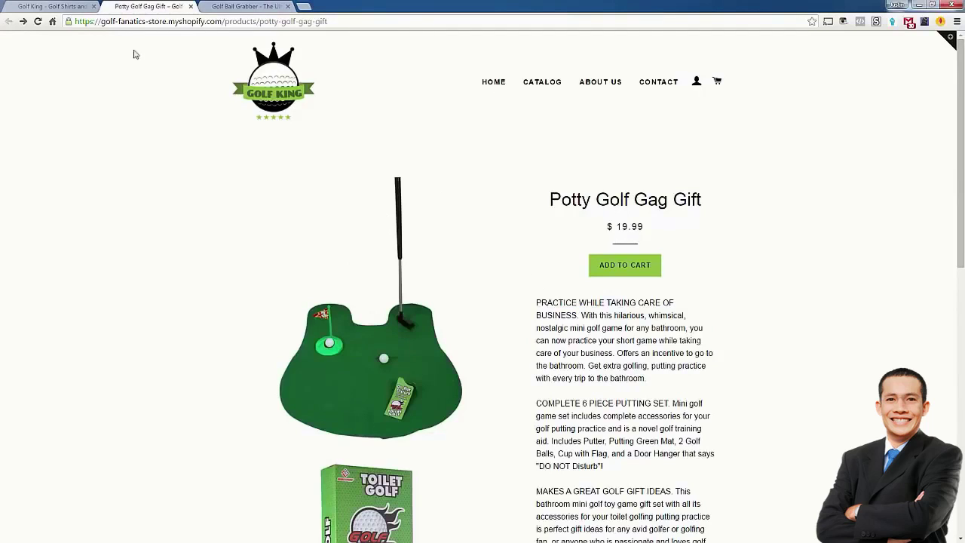
pyautogui.click(48, 6)
pyautogui.scroll(-10, 290, 294)
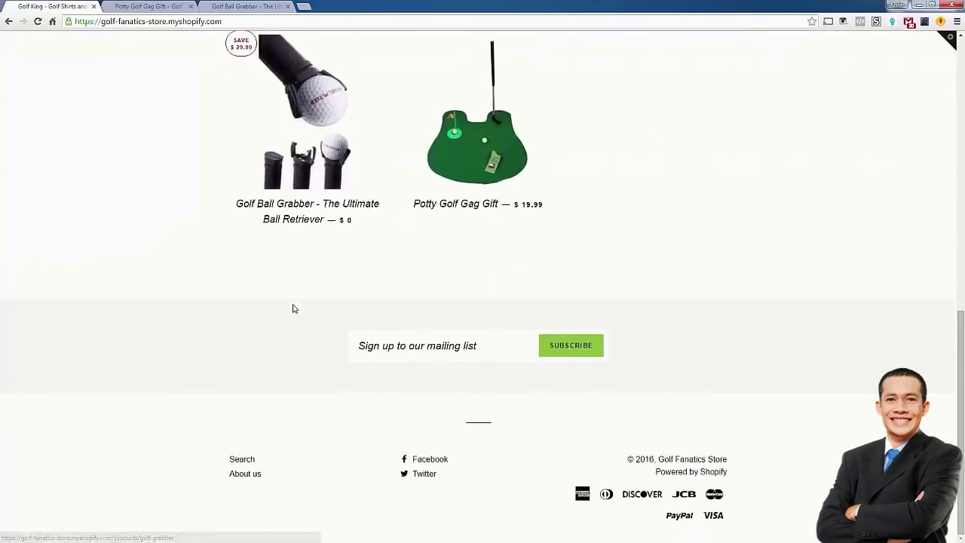
pyautogui.scroll(10, 294, 308)
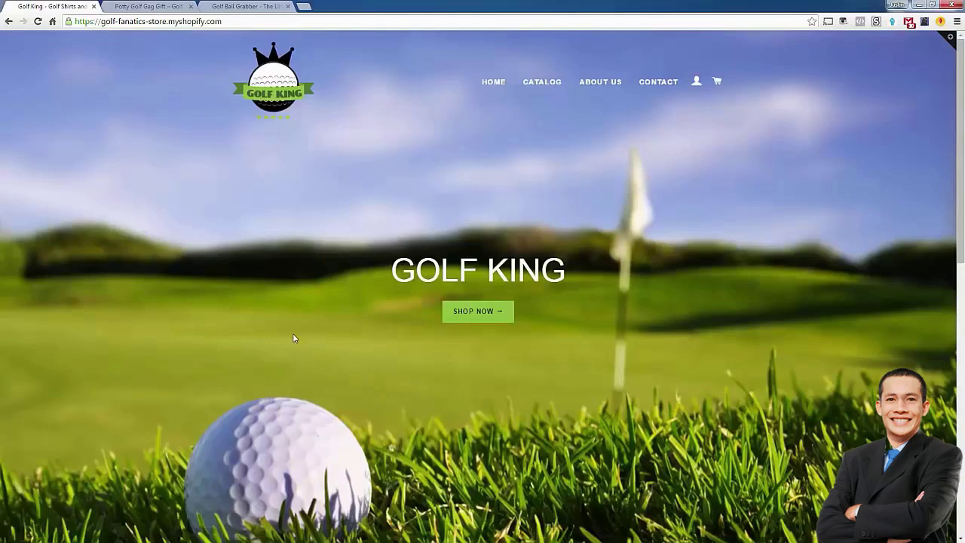
pyautogui.click(126, 5)
pyautogui.click(273, 5)
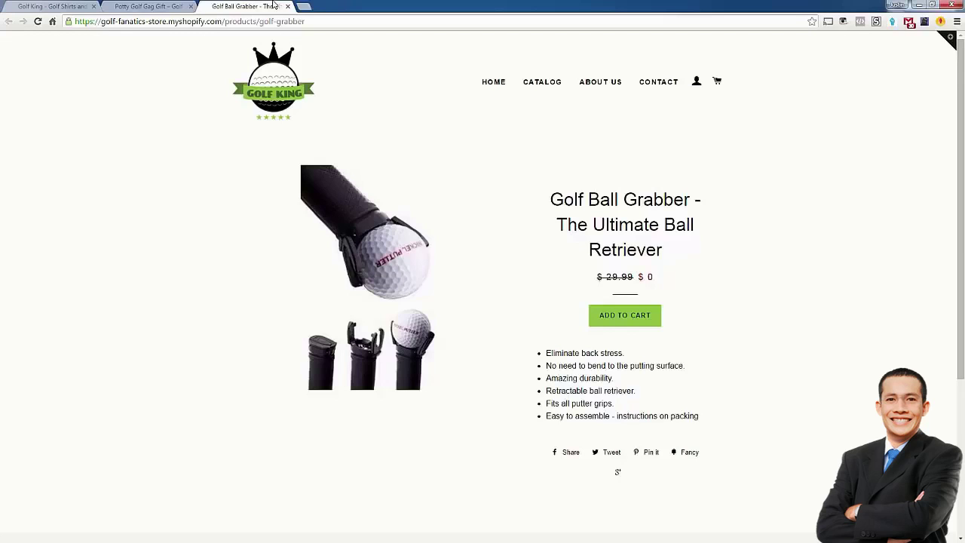
pyautogui.click(81, 6)
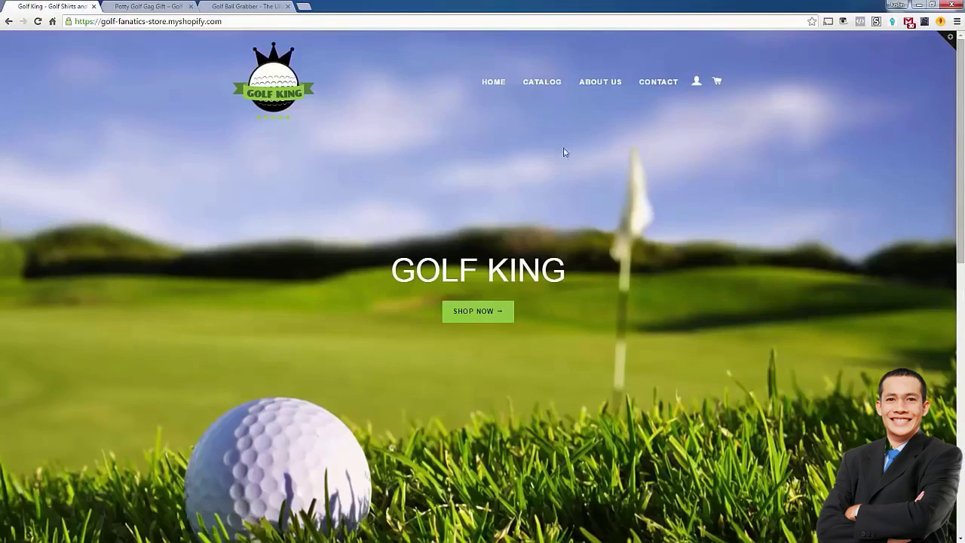
# - View the store's product catalog, return to its home page and bring up the Golf Ball Grabber page
pyautogui.click(542, 84)
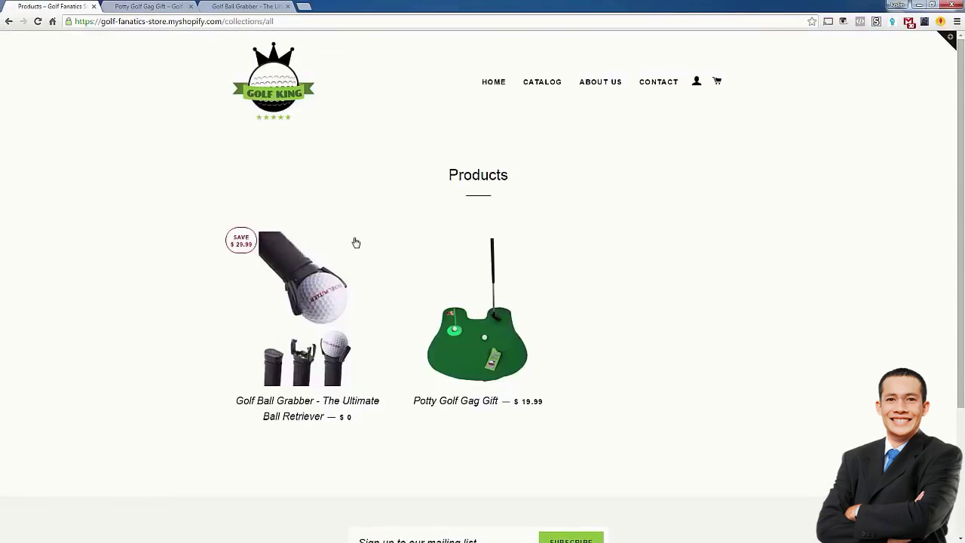
pyautogui.click(500, 83)
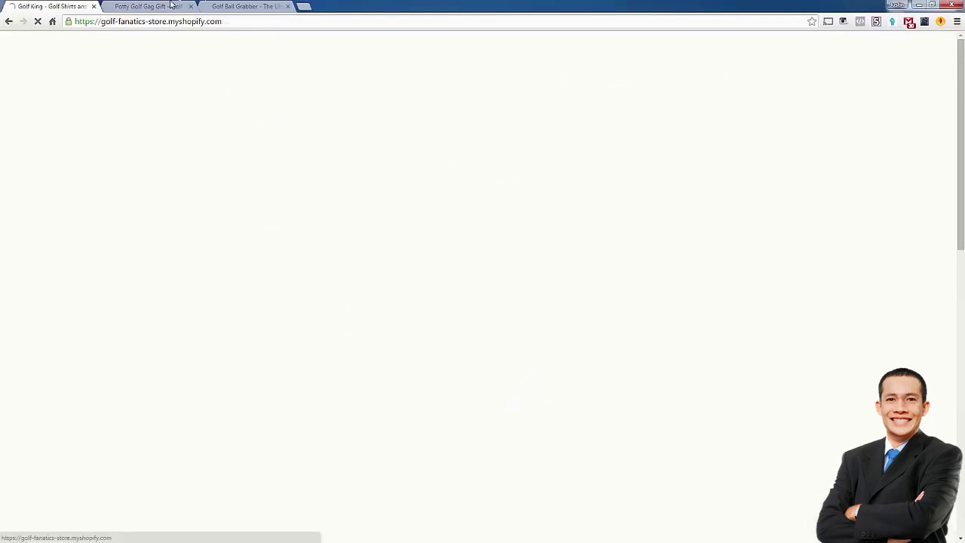
pyautogui.click(172, 6)
pyautogui.click(240, 6)
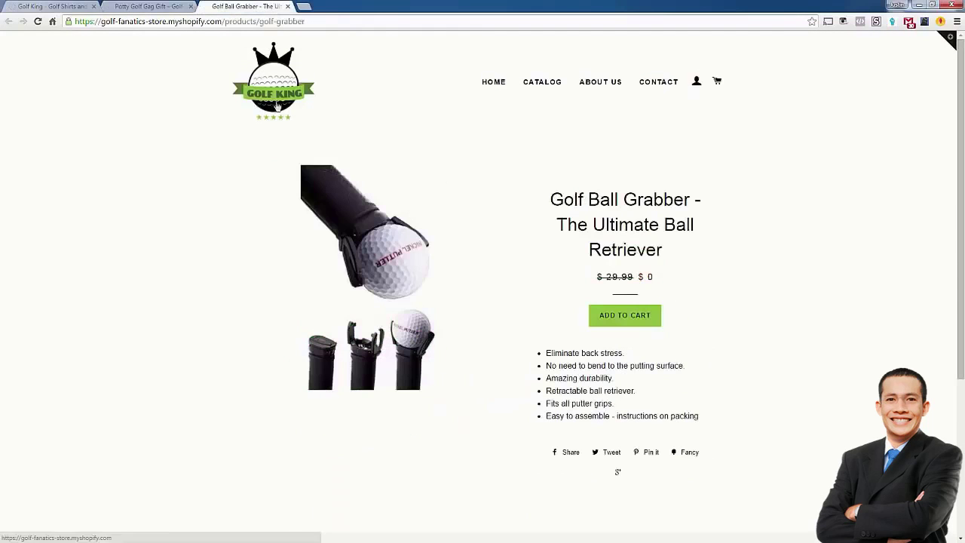
# - Compare the product titles and prices of the Golf Ball Grabber and the Potty Golf Gag Gift
pyautogui.moveTo(556, 199); pyautogui.dragTo(685, 263)
pyautogui.click(687, 264)
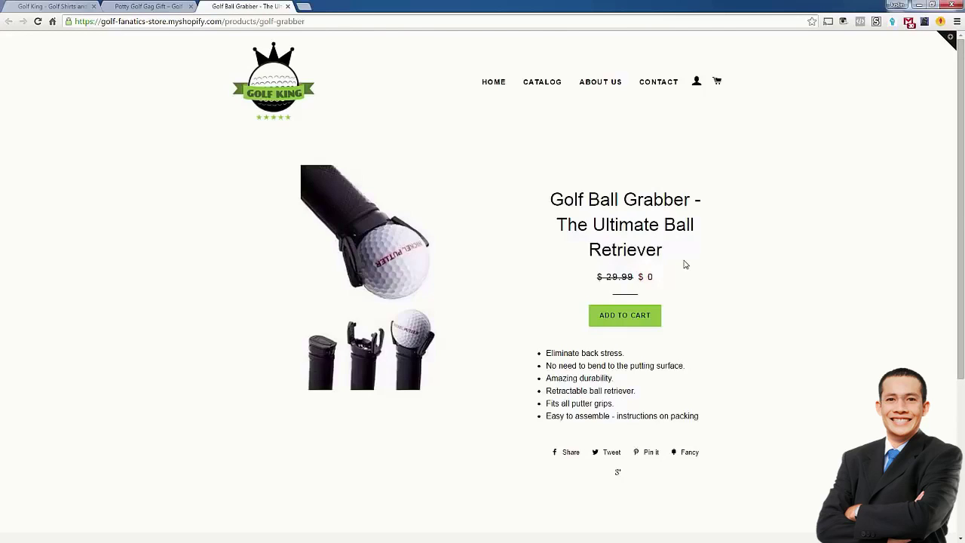
pyautogui.moveTo(668, 246); pyautogui.dragTo(557, 191)
pyautogui.click(556, 191)
pyautogui.hotkey('ctrl', 'shift', 'Tab')
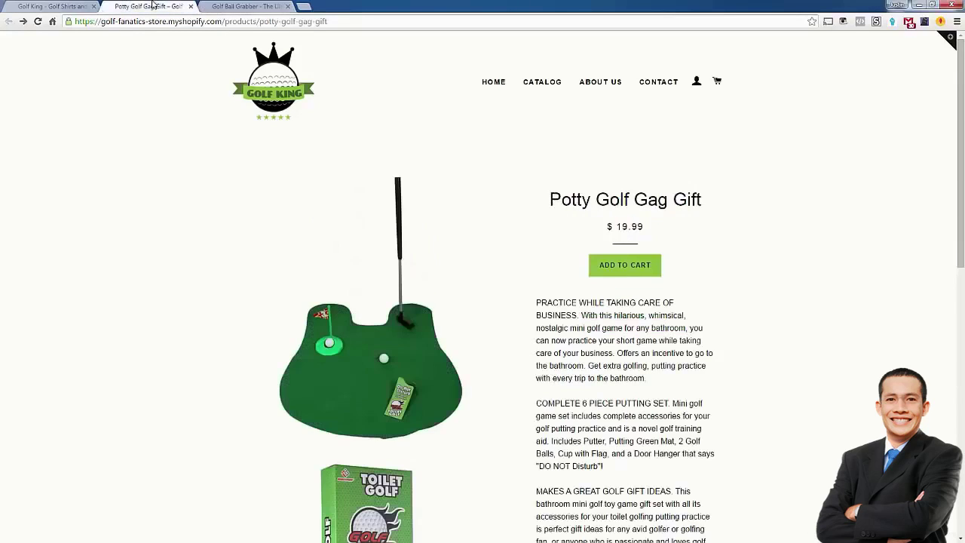
pyautogui.moveTo(551, 196); pyautogui.dragTo(724, 201)
pyautogui.click(728, 203)
pyautogui.click(230, 7)
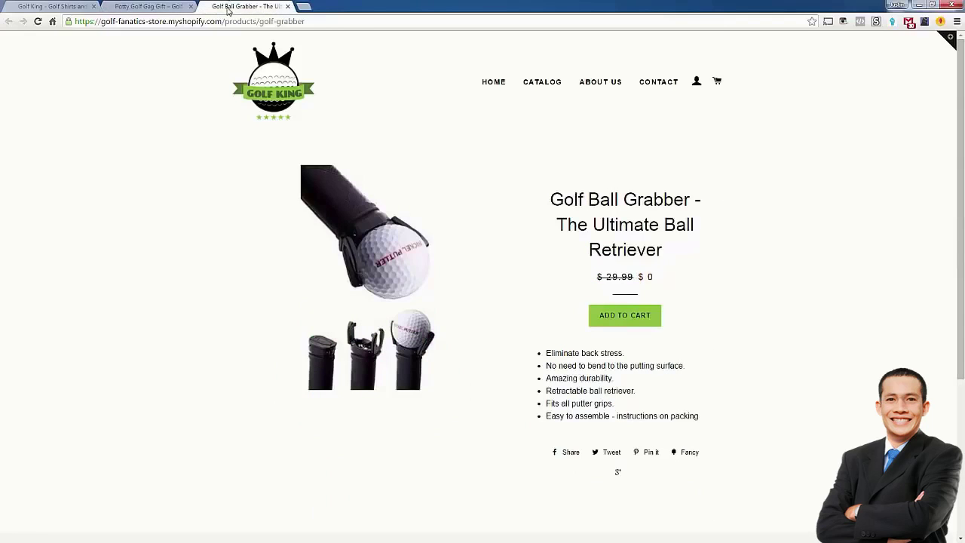
pyautogui.moveTo(639, 277); pyautogui.dragTo(680, 274)
pyautogui.click(163, 5)
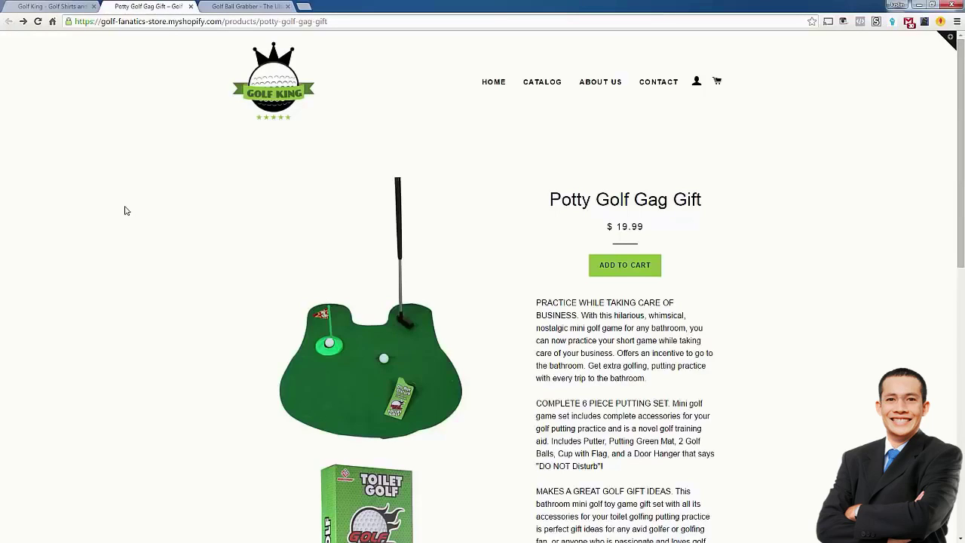
pyautogui.click(216, 6)
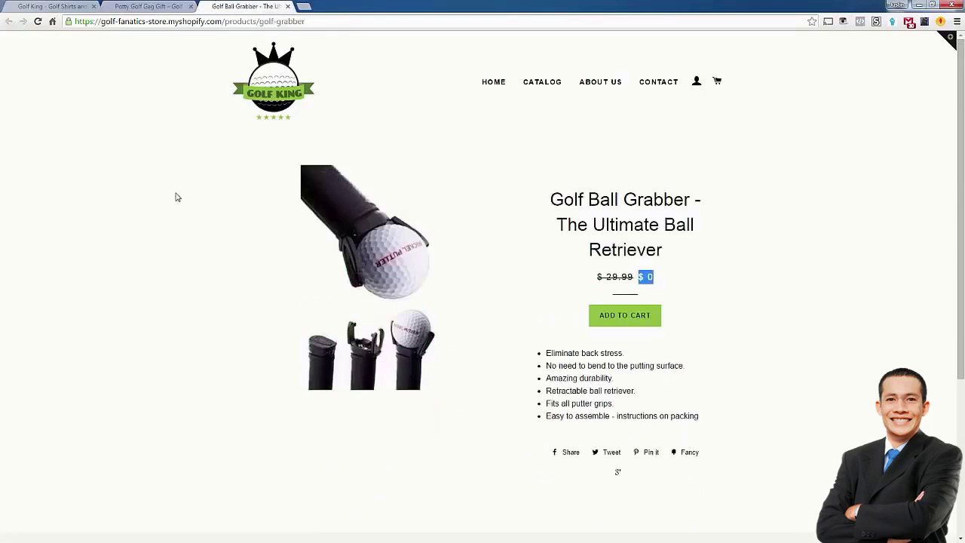
pyautogui.click(698, 259)
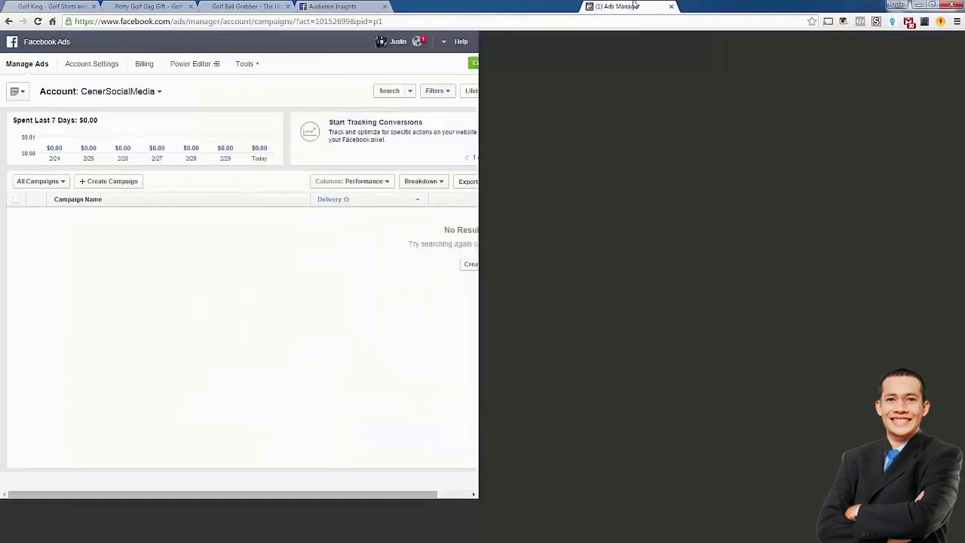
# - Open a new Audience Insights session from Facebook Ads Manager, start with Everyone on Facebook and dismiss the location tip
pyautogui.moveTo(613, 6); pyautogui.dragTo(499, 10)
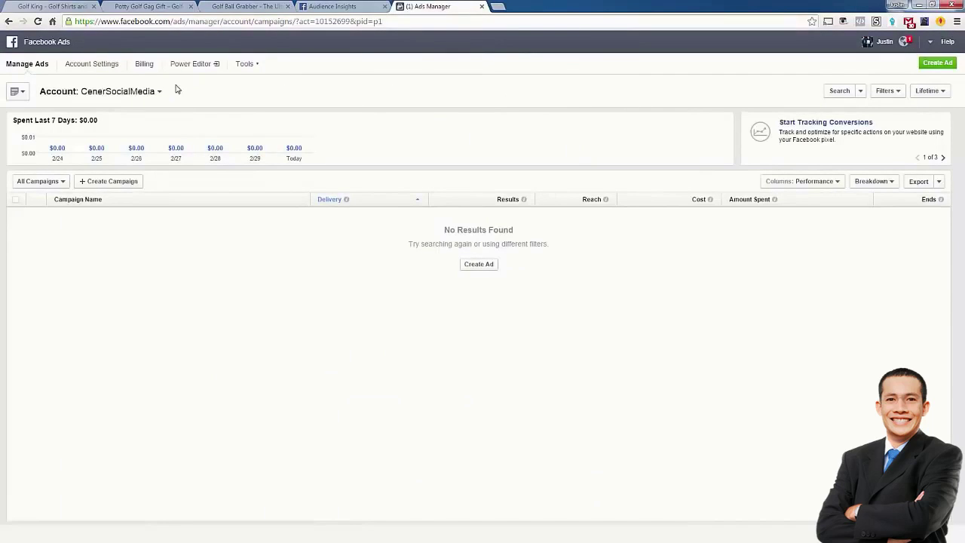
pyautogui.click(249, 67)
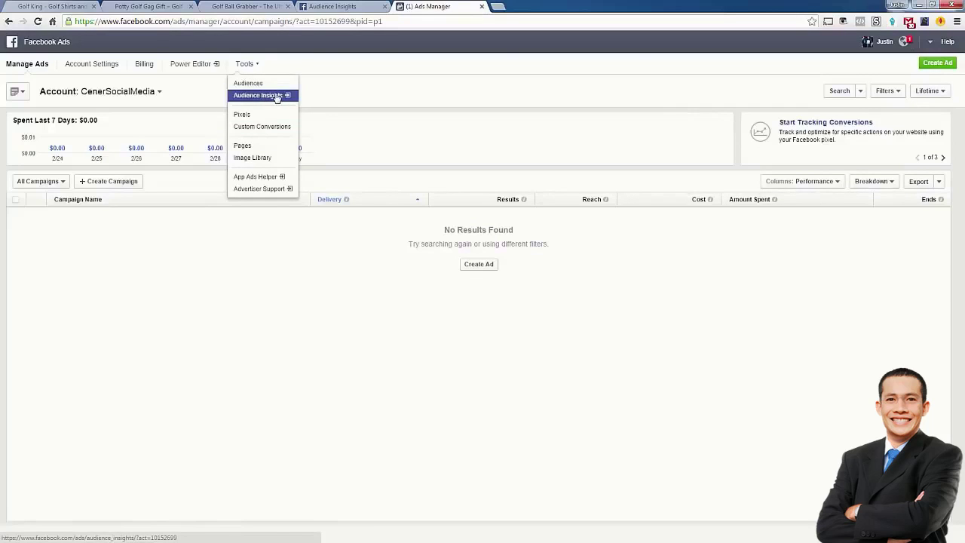
pyautogui.click(276, 96)
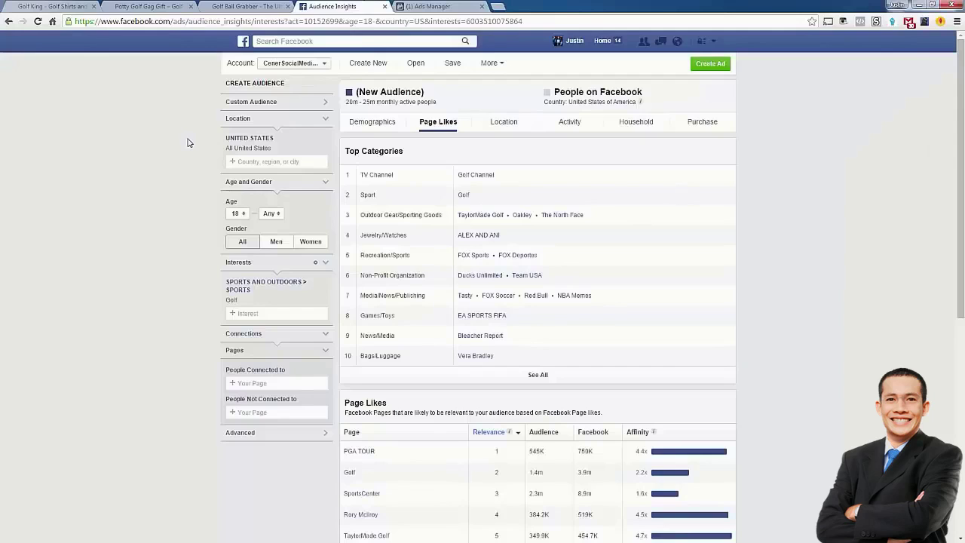
pyautogui.click(375, 123)
pyautogui.middleClick(356, 5)
pyautogui.click(498, 117)
pyautogui.click(273, 96)
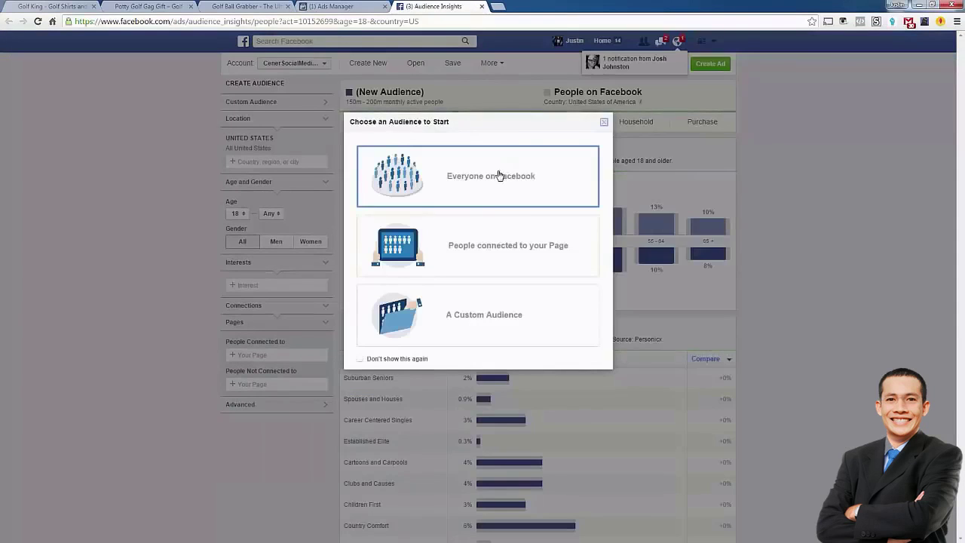
pyautogui.click(499, 176)
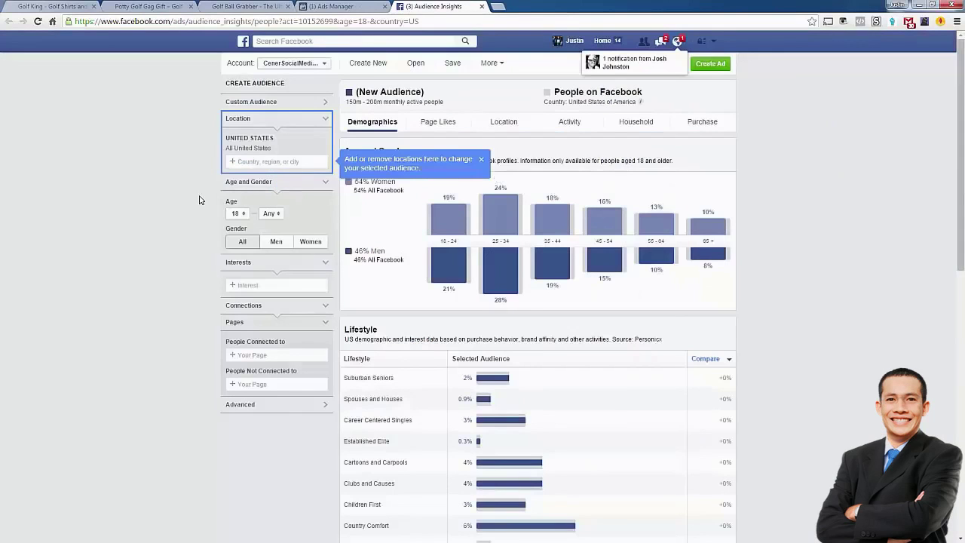
pyautogui.click(481, 160)
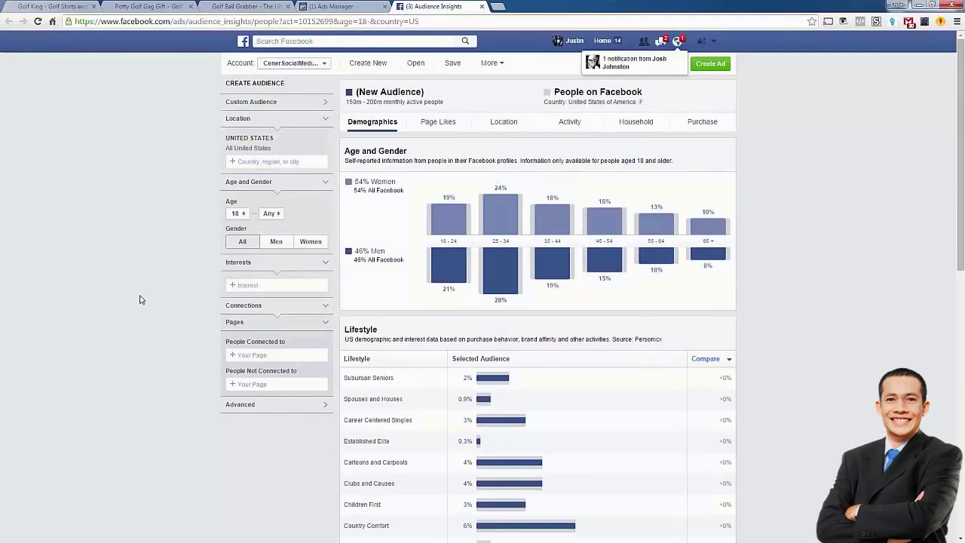
# - Add Golf as an interest for the new audience
pyautogui.click(250, 284)
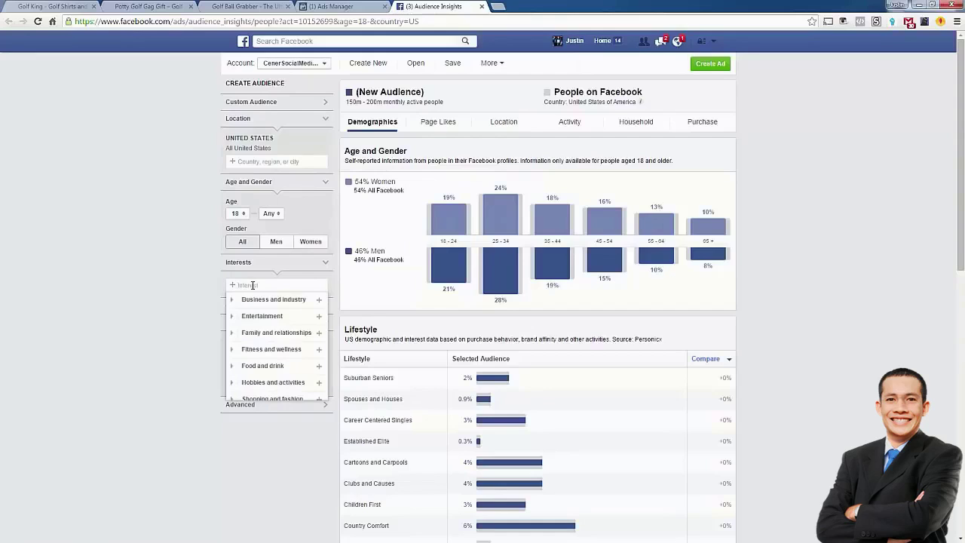
pyautogui.write('golf')
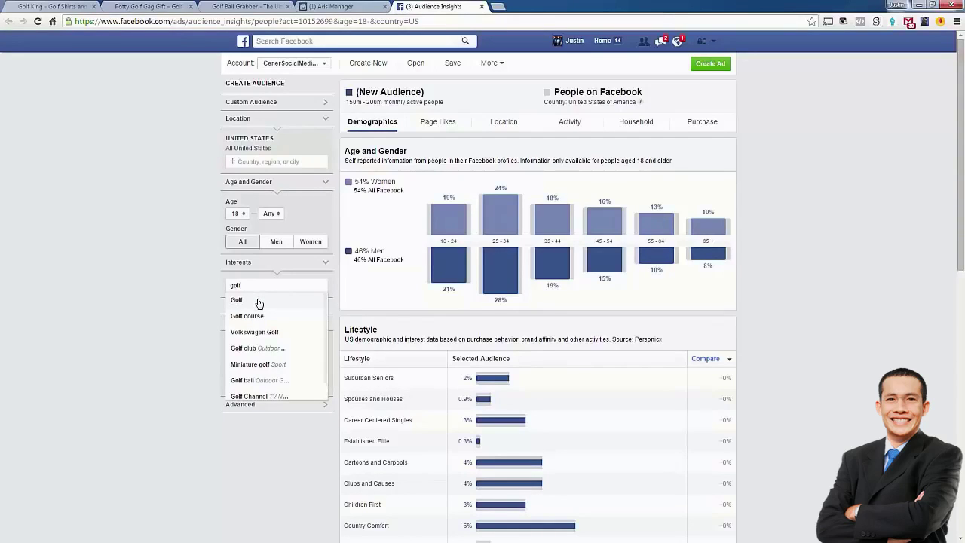
pyautogui.click(259, 302)
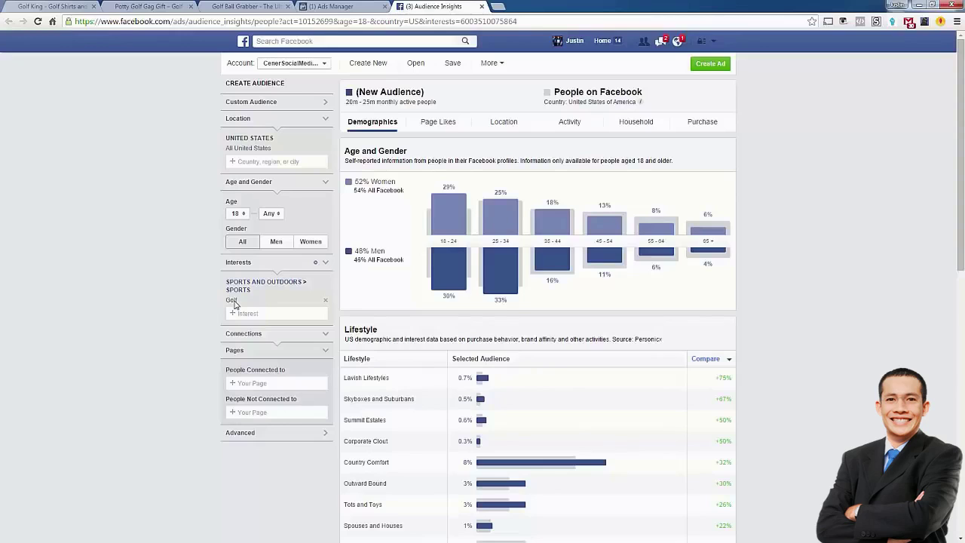
# - Examine the golf audience's size, gender split, relationship status, education and job titles in the demographics
pyautogui.moveTo(346, 102); pyautogui.dragTo(458, 108)
pyautogui.click(453, 109)
pyautogui.click(457, 110)
pyautogui.moveTo(354, 102); pyautogui.dragTo(416, 103)
pyautogui.click(415, 102)
pyautogui.moveTo(348, 104); pyautogui.dragTo(442, 104)
pyautogui.click(441, 108)
pyautogui.moveTo(354, 182); pyautogui.dragTo(392, 182)
pyautogui.scroll(-7, 398, 267)
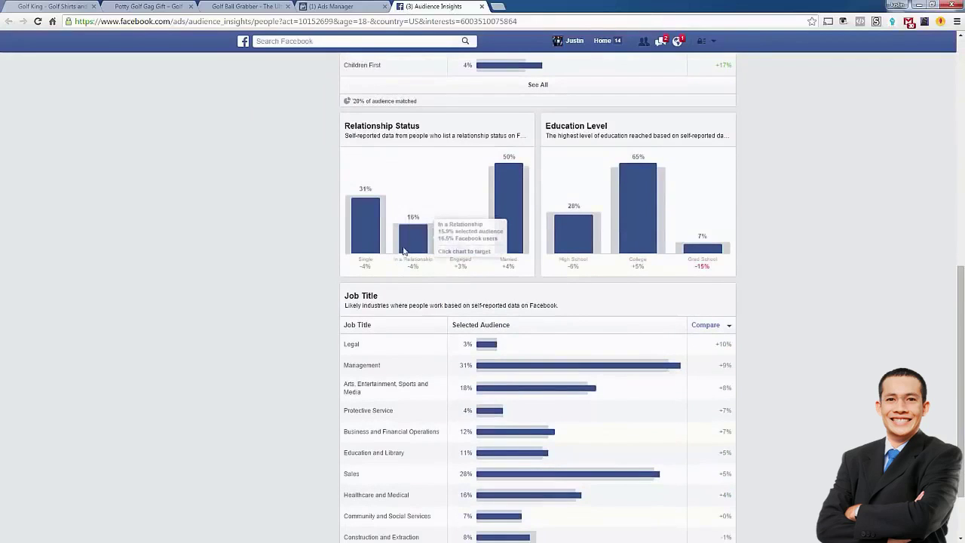
pyautogui.scroll(8, 726, 246)
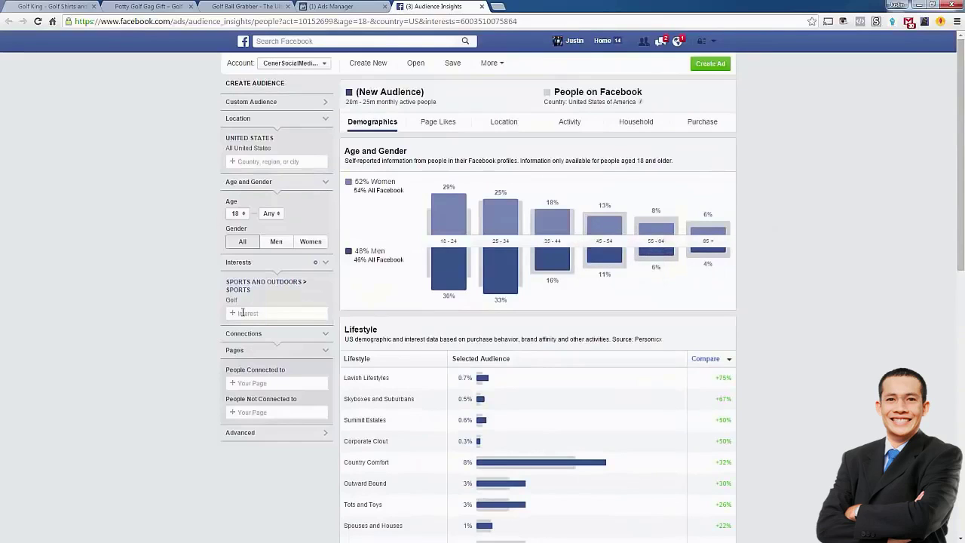
pyautogui.click(242, 312)
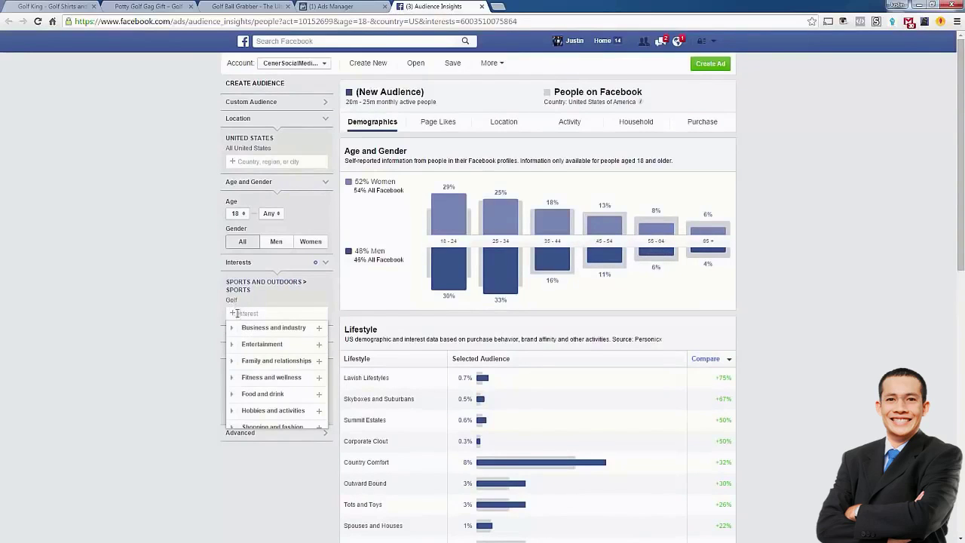
pyautogui.click(190, 315)
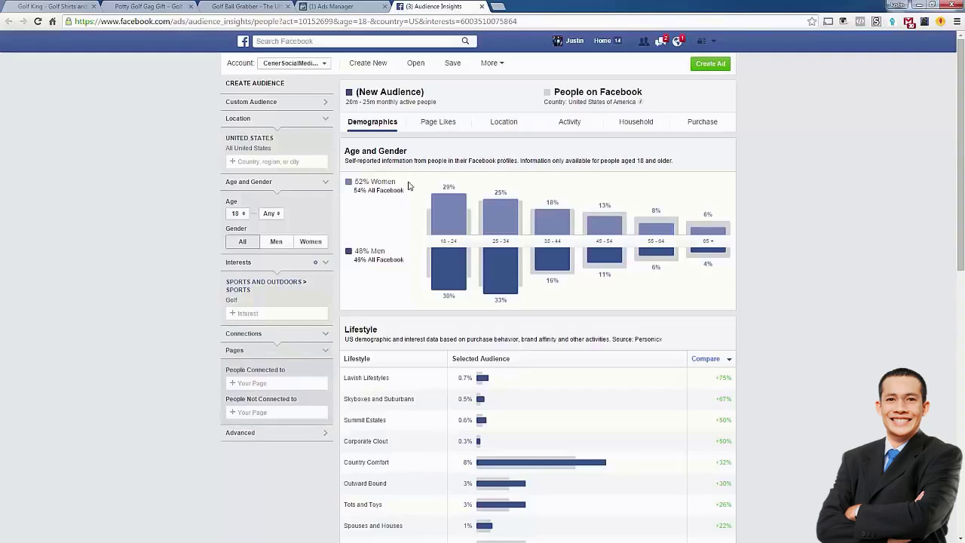
# - Show the golf audience's page likes and review the relevant pages such as PGA TOUR, TaylorMade Golf and Golf Channel
pyautogui.click(432, 125)
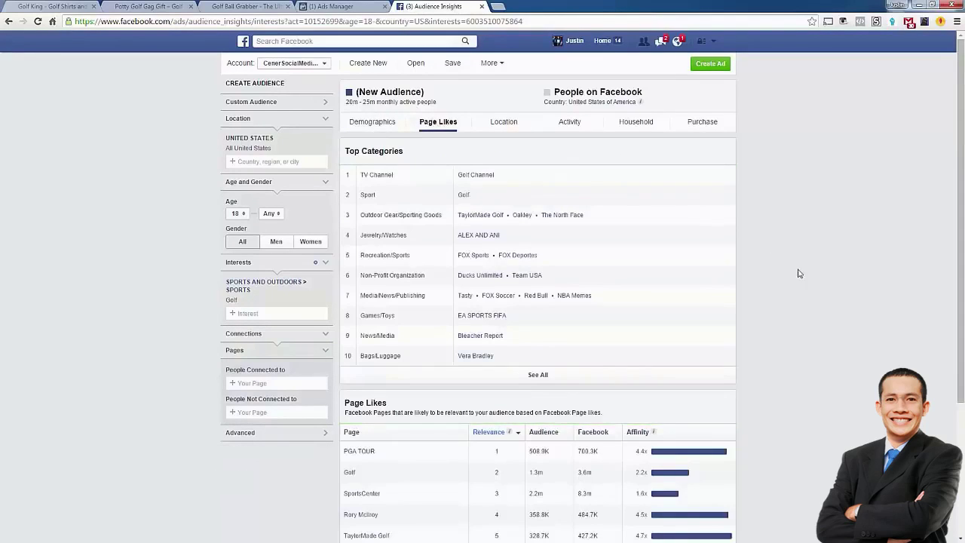
pyautogui.scroll(-3, 792, 261)
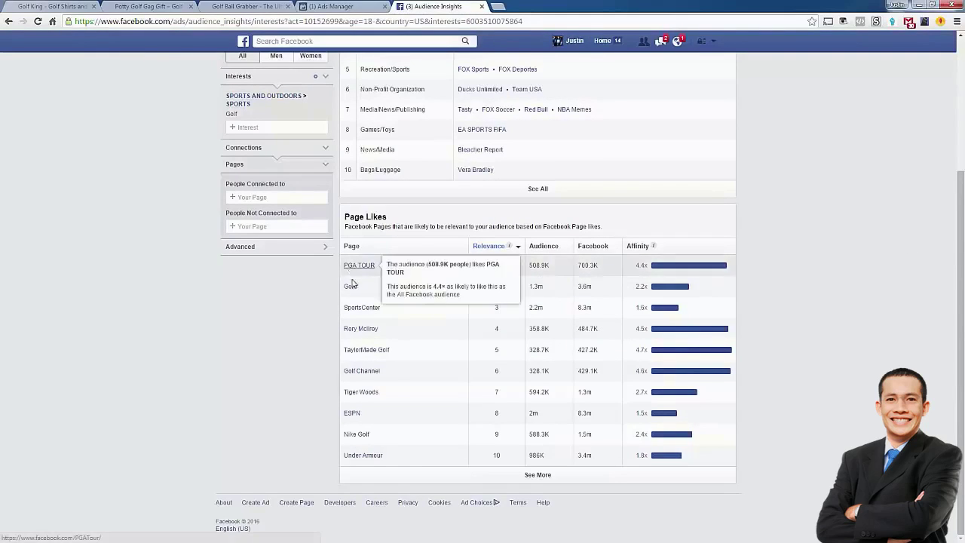
pyautogui.moveTo(370, 353)
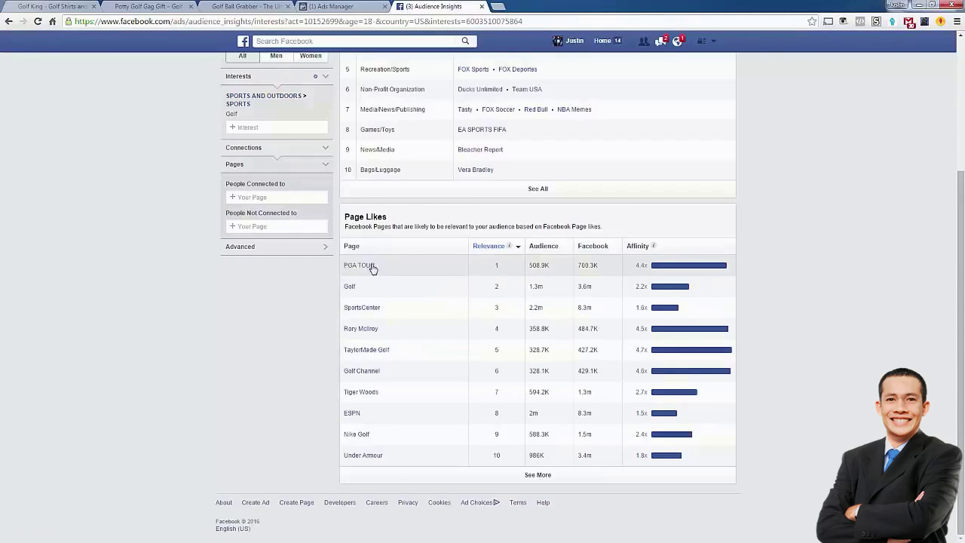
pyautogui.moveTo(362, 270)
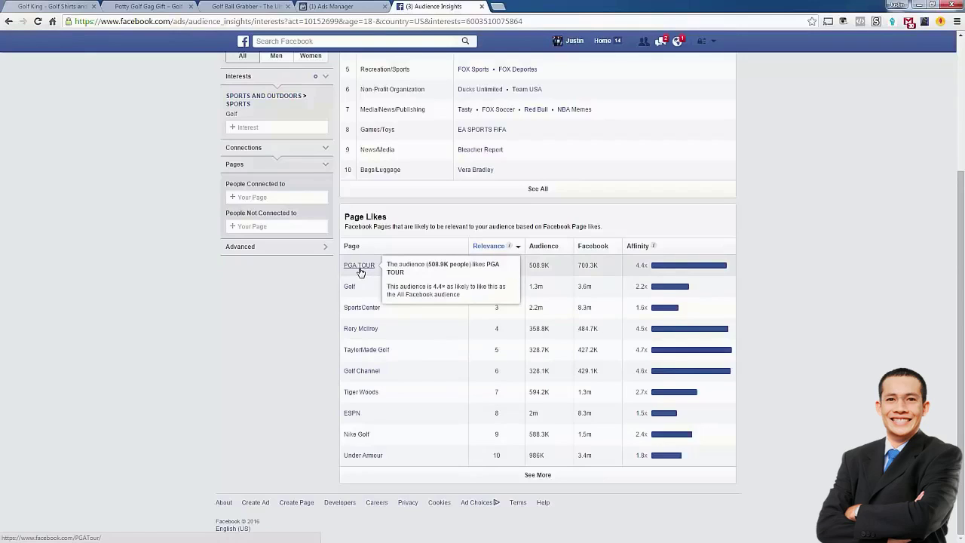
pyautogui.moveTo(364, 336)
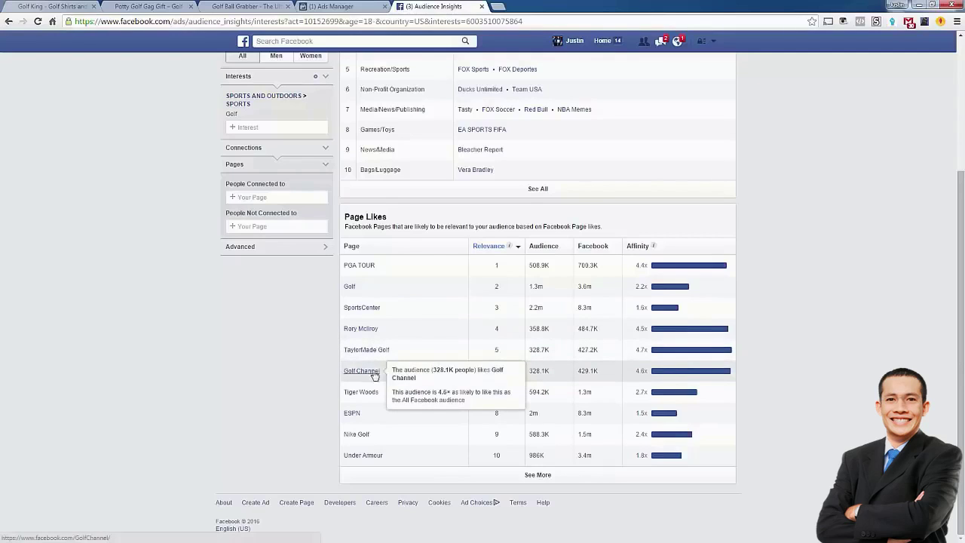
pyautogui.moveTo(379, 440); pyautogui.dragTo(365, 439)
pyautogui.click(365, 439)
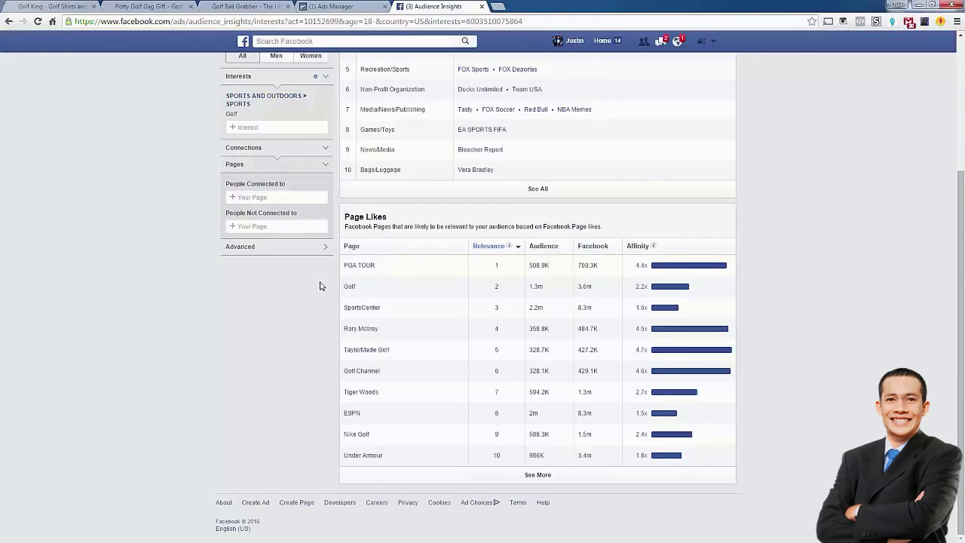
pyautogui.moveTo(362, 315)
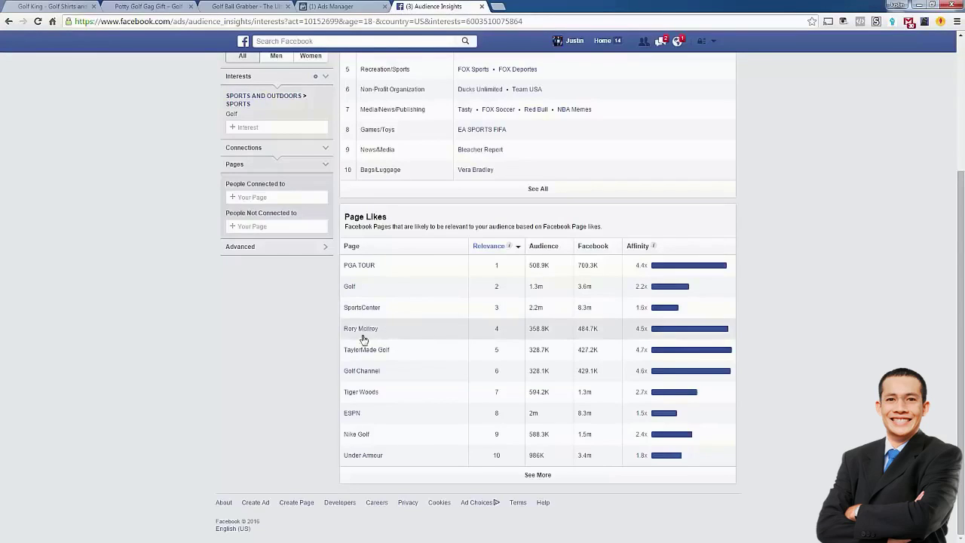
pyautogui.moveTo(352, 376)
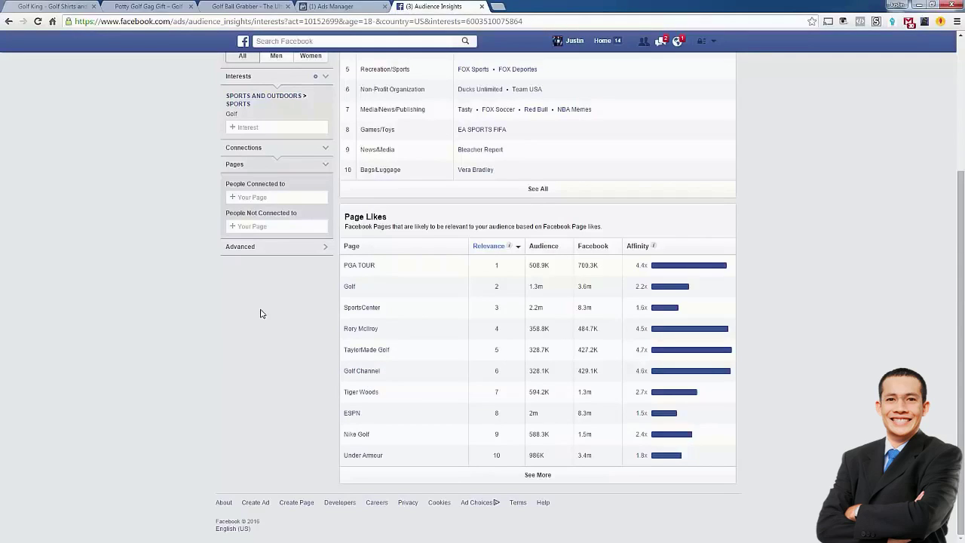
# - Examine the golf audience's top categories together with its most relevant page likes
pyautogui.moveTo(357, 437)
pyautogui.scroll(1, 316, 420)
pyautogui.scroll(-1, 316, 422)
pyautogui.scroll(1, 318, 436)
pyautogui.scroll(1, 318, 436)
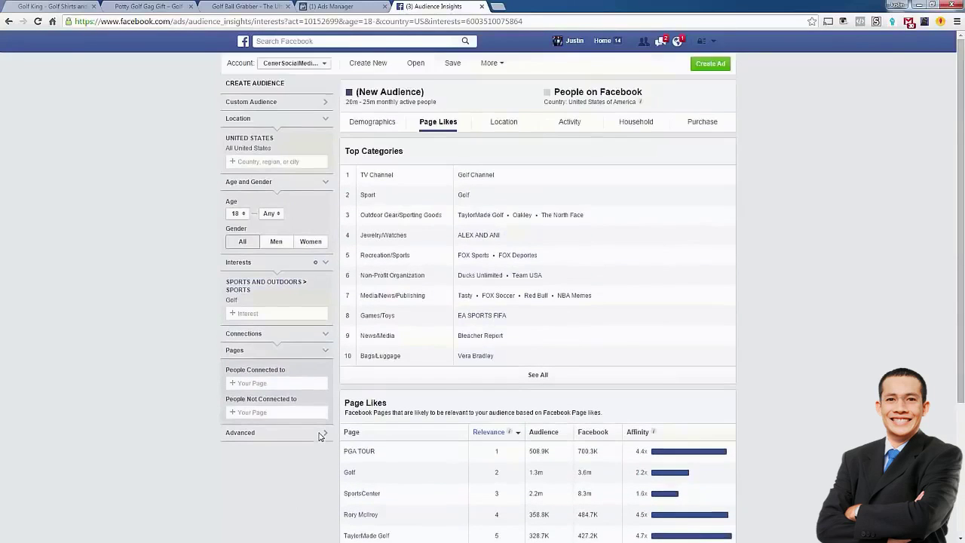
pyautogui.scroll(-2, 320, 437)
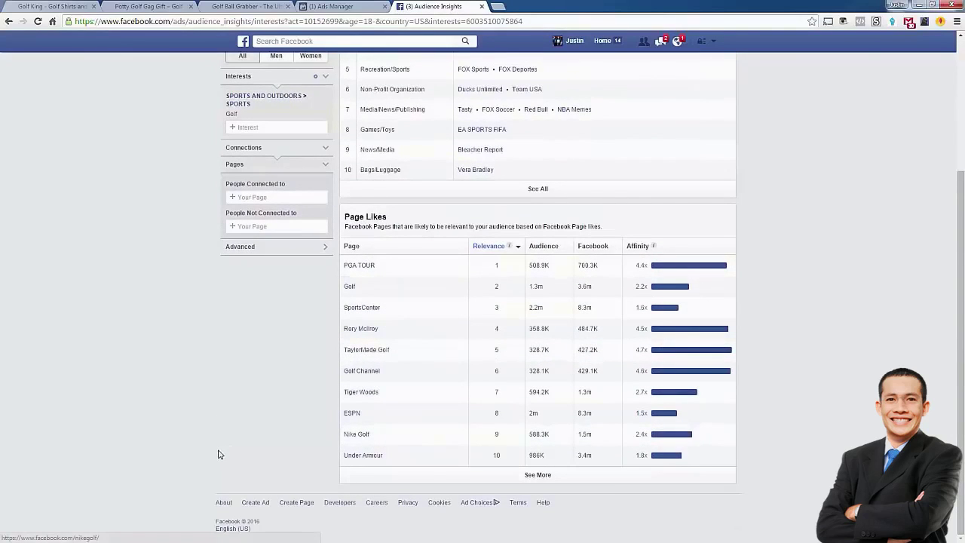
pyautogui.scroll(1, 310, 433)
pyautogui.scroll(1, 310, 433)
pyautogui.scroll(2, 216, 379)
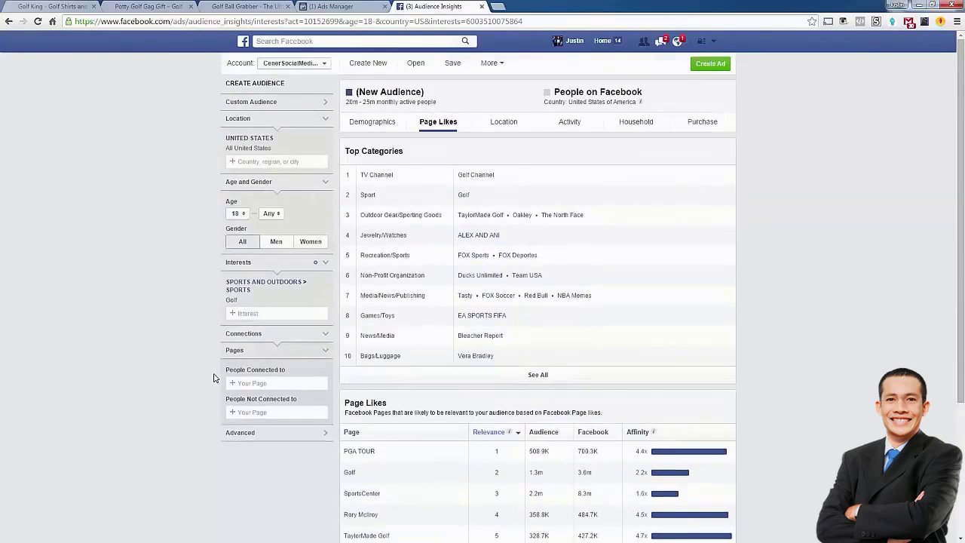
# - Add PGA Tour as a second interest alongside Golf
pyautogui.click(251, 313)
pyautogui.write('g')
pyautogui.press('BackSpace')
pyautogui.scroll(-3, 388, 349)
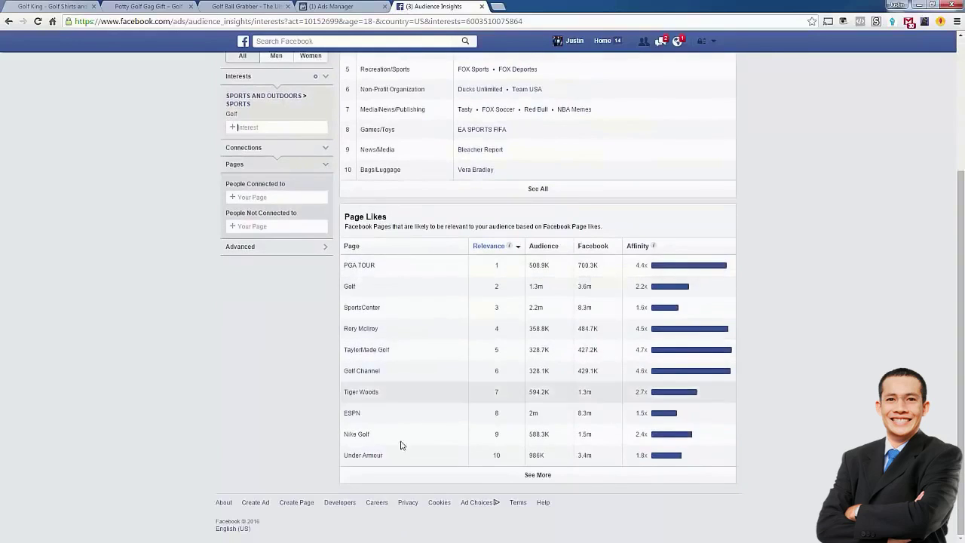
pyautogui.scroll(1, 276, 212)
pyautogui.write('PGA Tour')
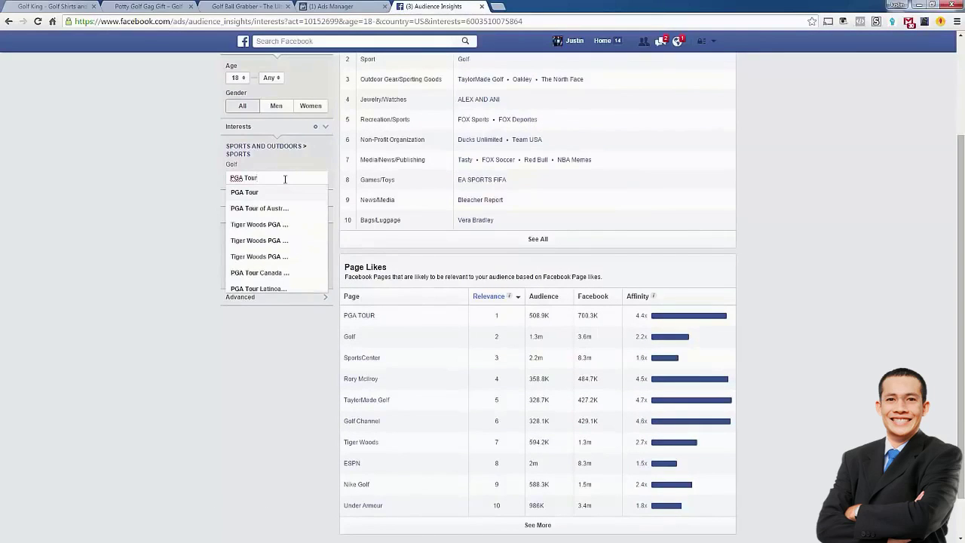
pyautogui.click(271, 195)
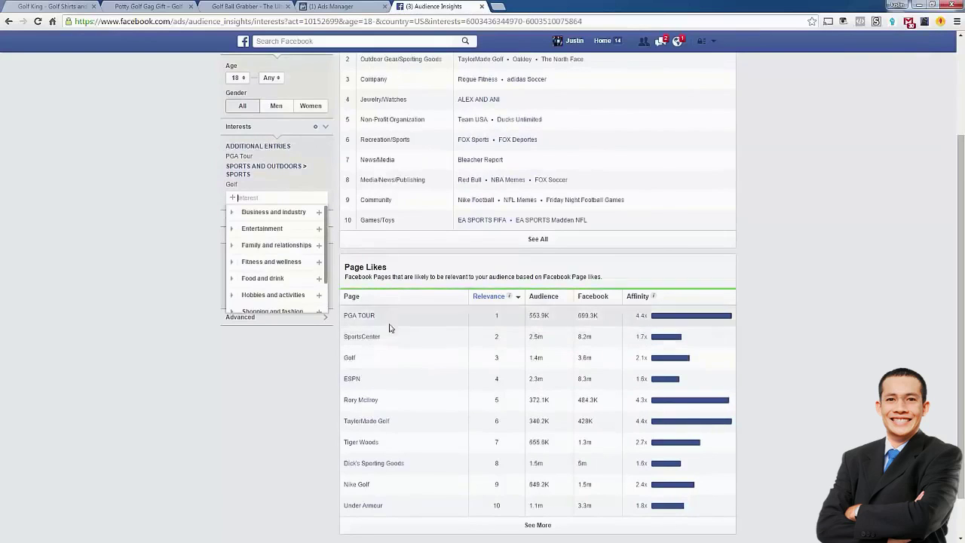
# - Expand the page likes list and sort it by affinity
pyautogui.scroll(-1, 490, 490)
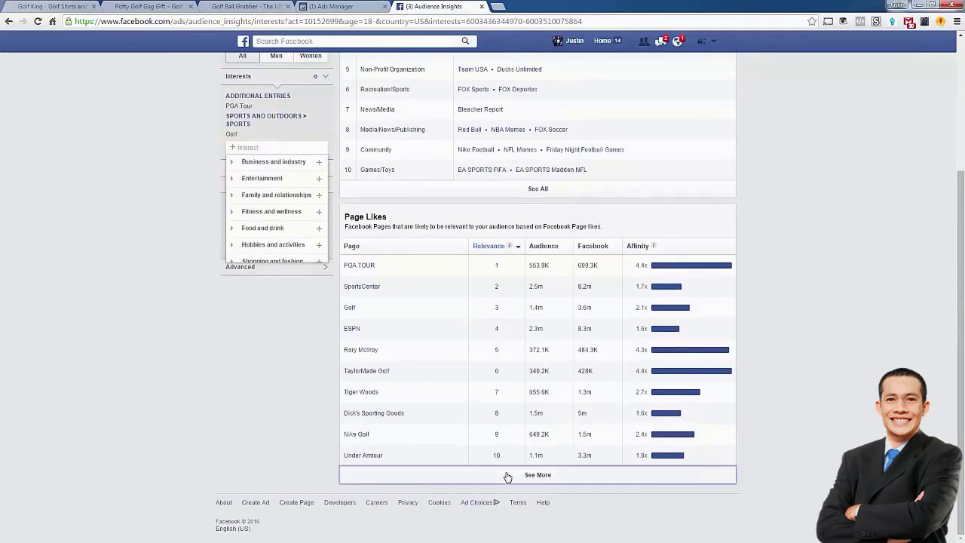
pyautogui.click(508, 477)
pyautogui.scroll(-3, 500, 482)
pyautogui.scroll(4, 377, 467)
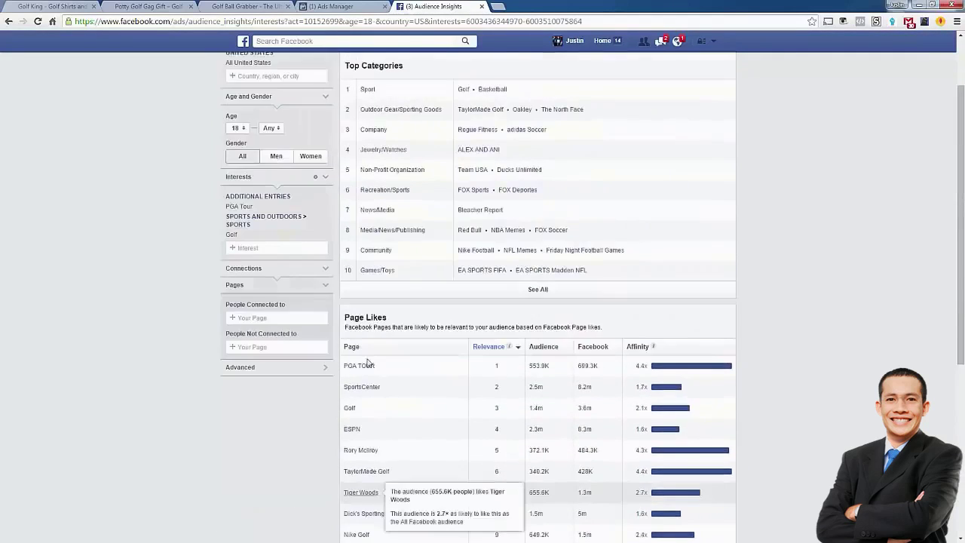
pyautogui.click(684, 348)
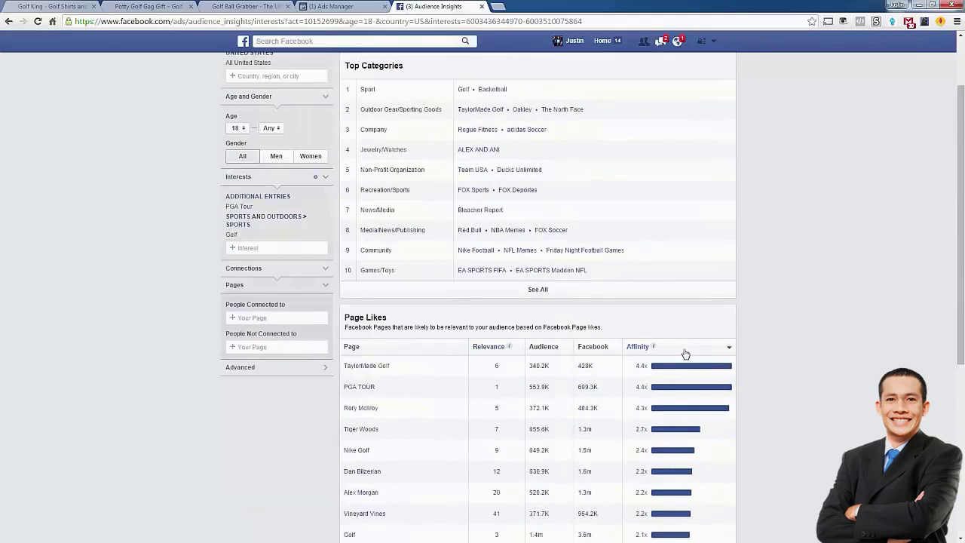
# - Examine the highest-affinity pages for the combined Golf and PGA Tour audience, from TaylorMade Golf down to the general sports pages
pyautogui.scroll(-2, 683, 351)
pyautogui.scroll(1, 682, 350)
pyautogui.scroll(-1, 686, 346)
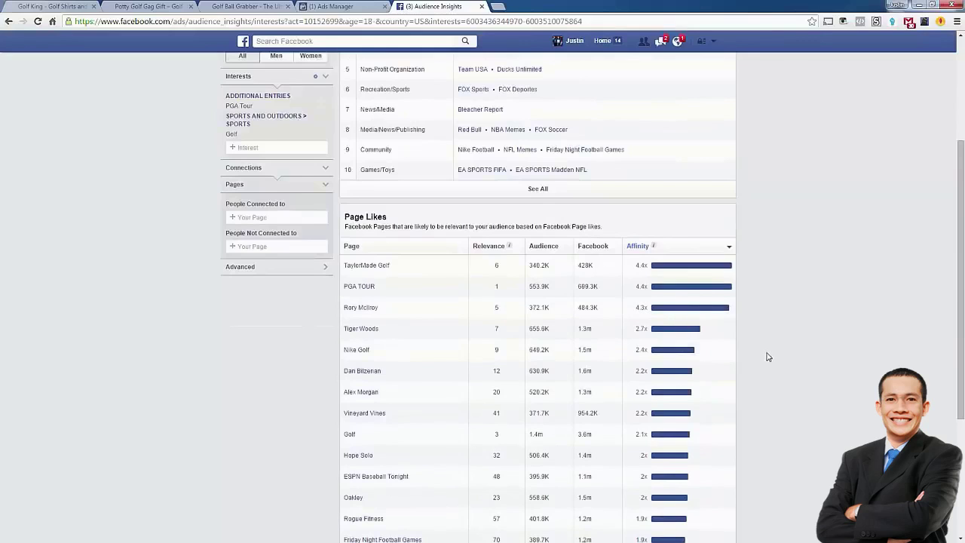
pyautogui.scroll(-1, 769, 359)
pyautogui.scroll(-1, 769, 359)
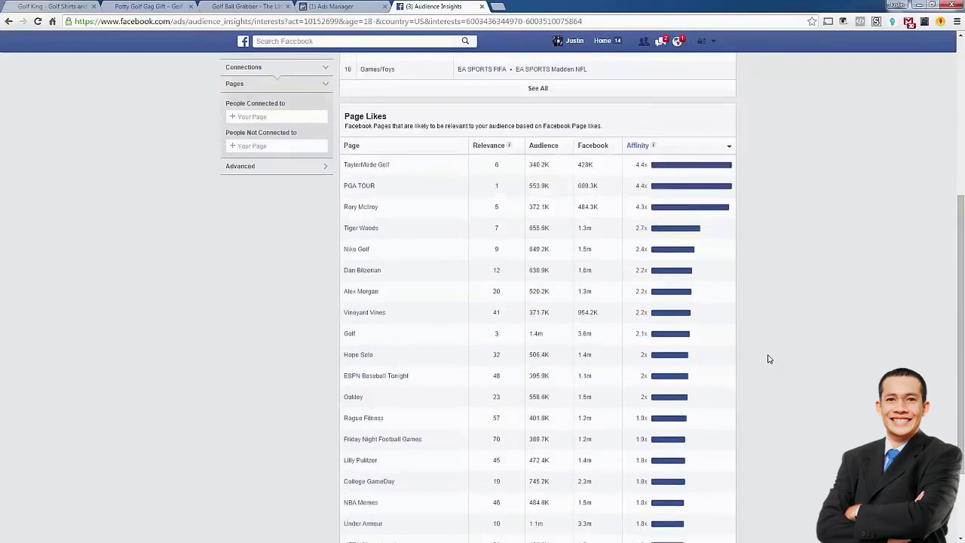
pyautogui.scroll(-1, 769, 362)
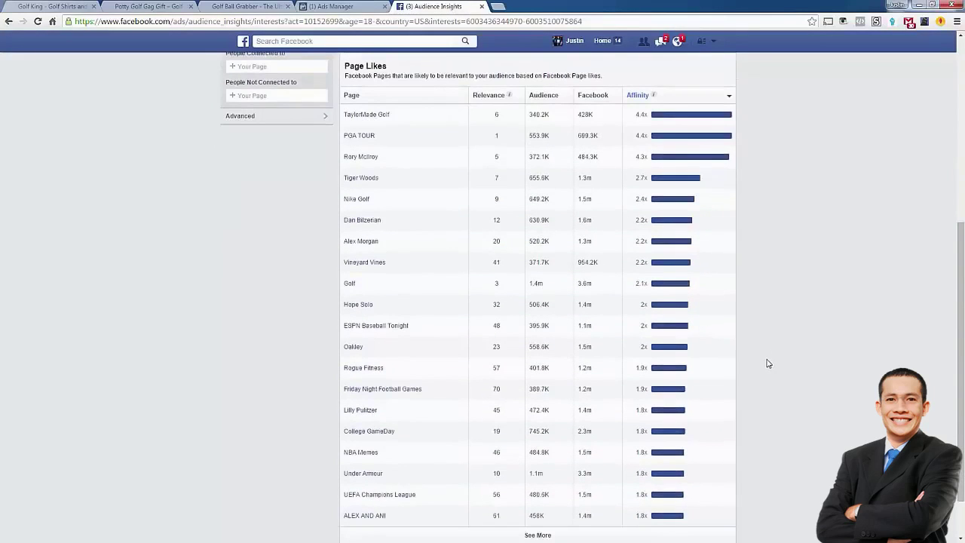
pyautogui.scroll(1, 567, 310)
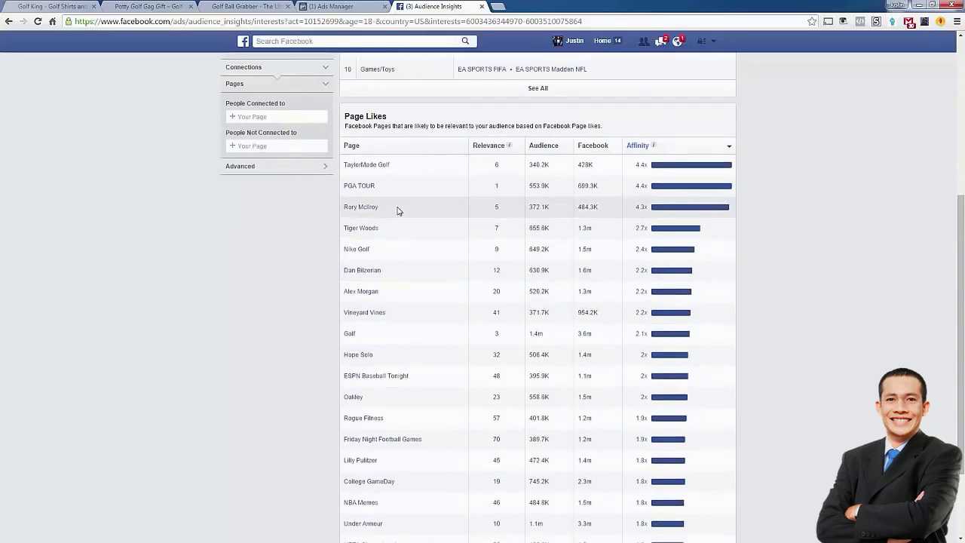
pyautogui.scroll(1, 433, 261)
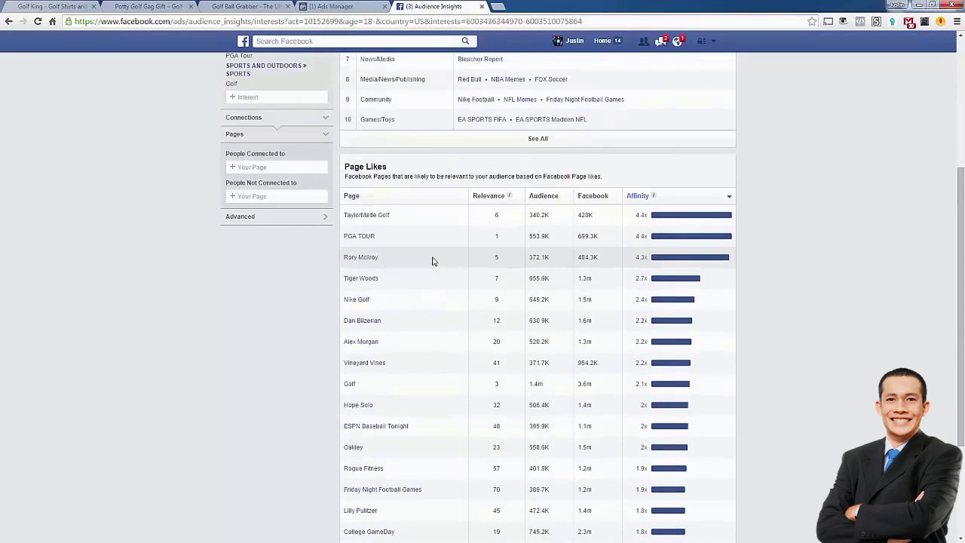
pyautogui.moveTo(400, 278); pyautogui.dragTo(381, 261)
pyautogui.click(397, 269)
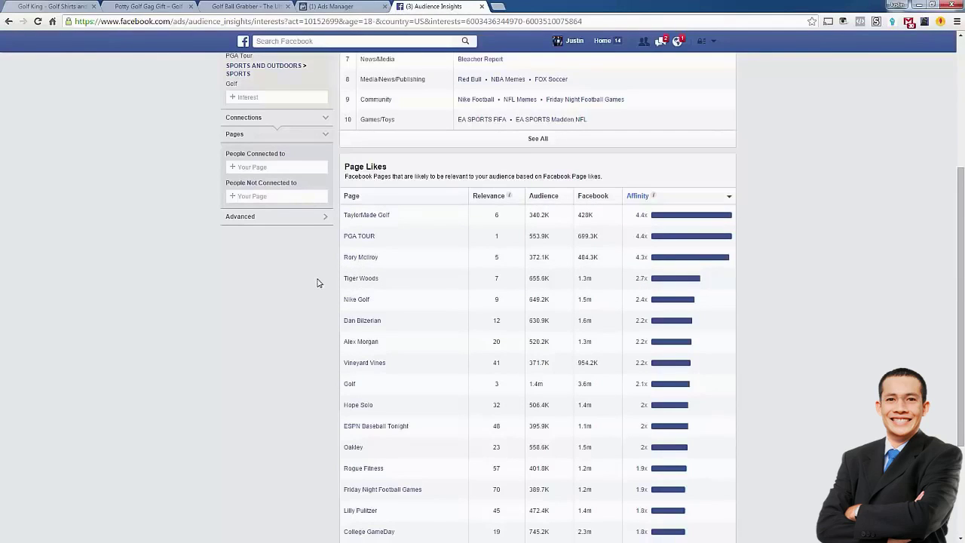
# - Look at the Golf Ball Grabber product page in the store, then return to Audience Insights and load more page likes
pyautogui.click(220, 6)
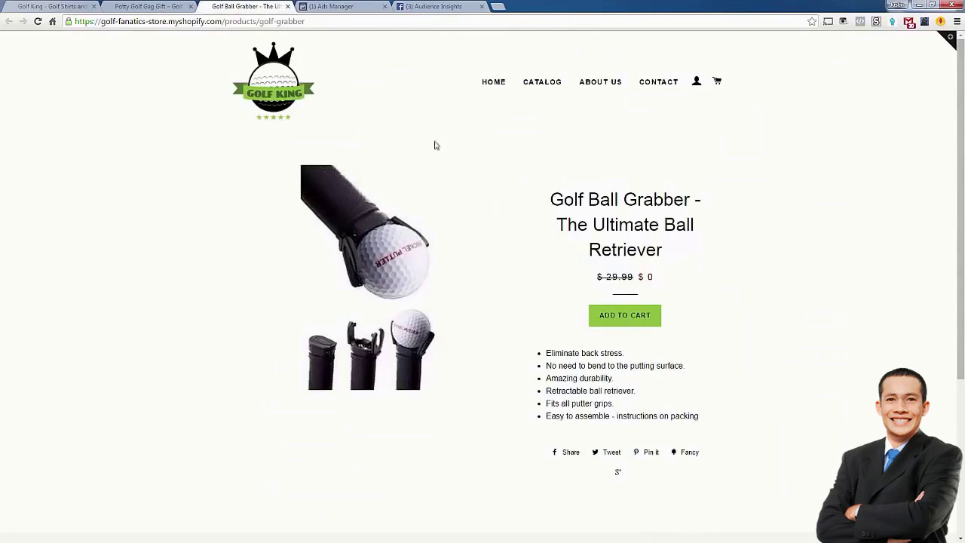
pyautogui.click(435, 7)
pyautogui.scroll(-3, 305, 390)
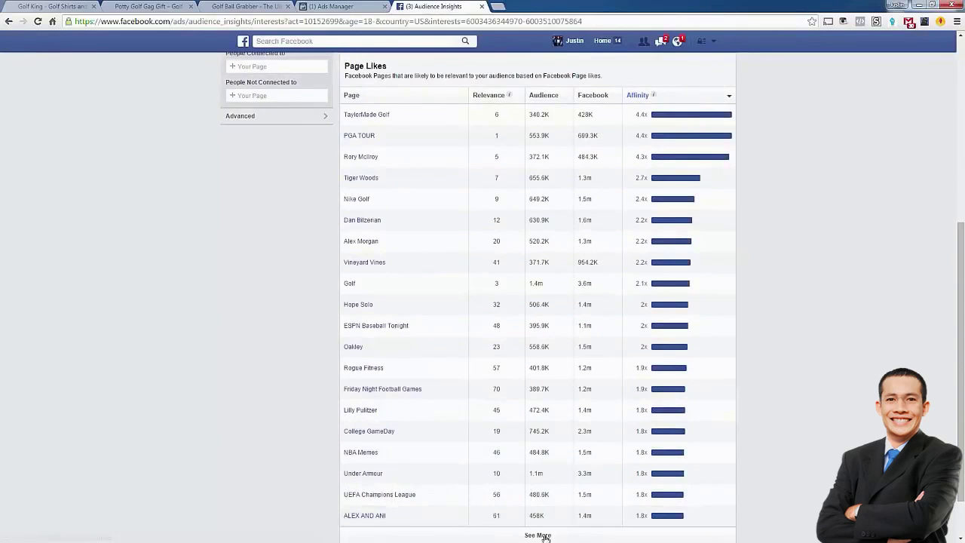
pyautogui.click(545, 535)
pyautogui.scroll(-3, 515, 459)
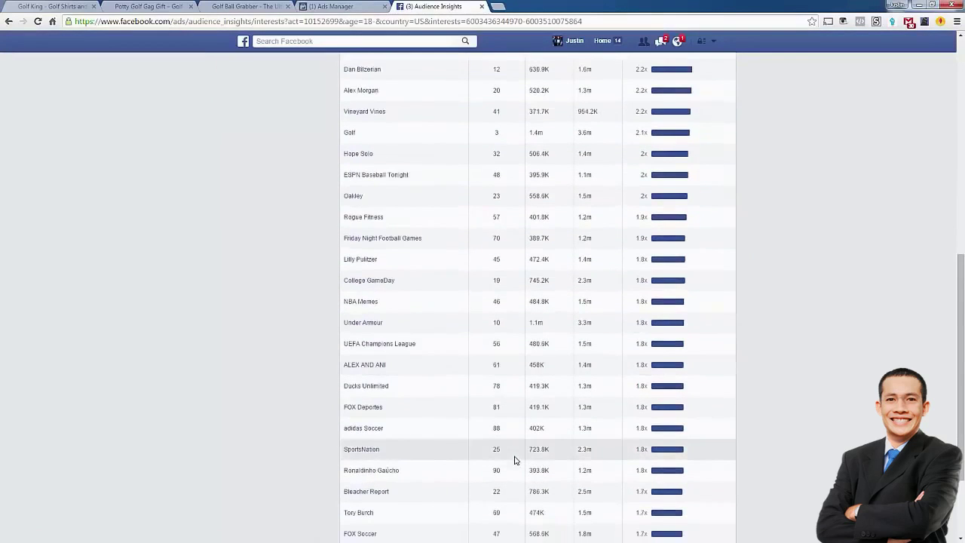
# - Remove the PGA Tour interest and review the page likes for the Golf-only audience
pyautogui.scroll(12, 515, 460)
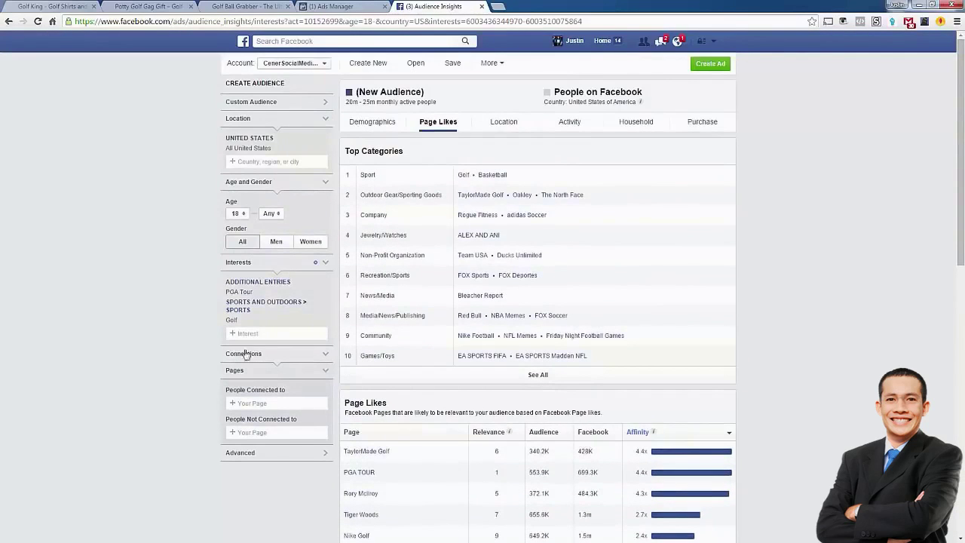
pyautogui.click(325, 292)
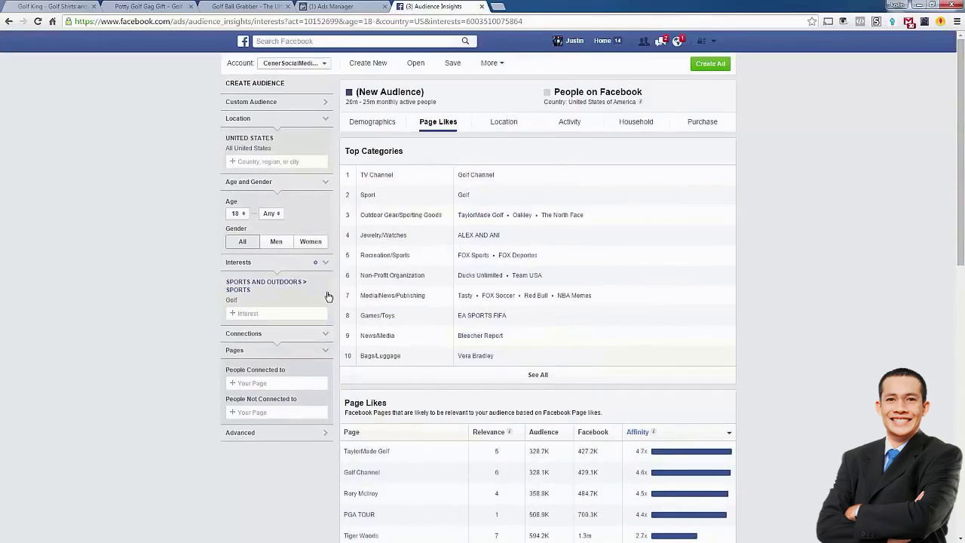
pyautogui.scroll(-3, 454, 436)
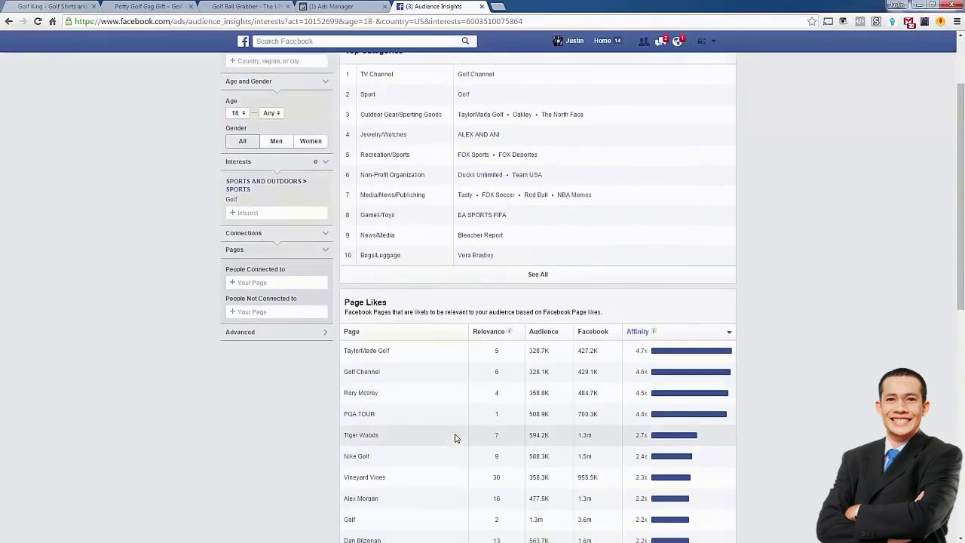
pyautogui.scroll(-5, 454, 438)
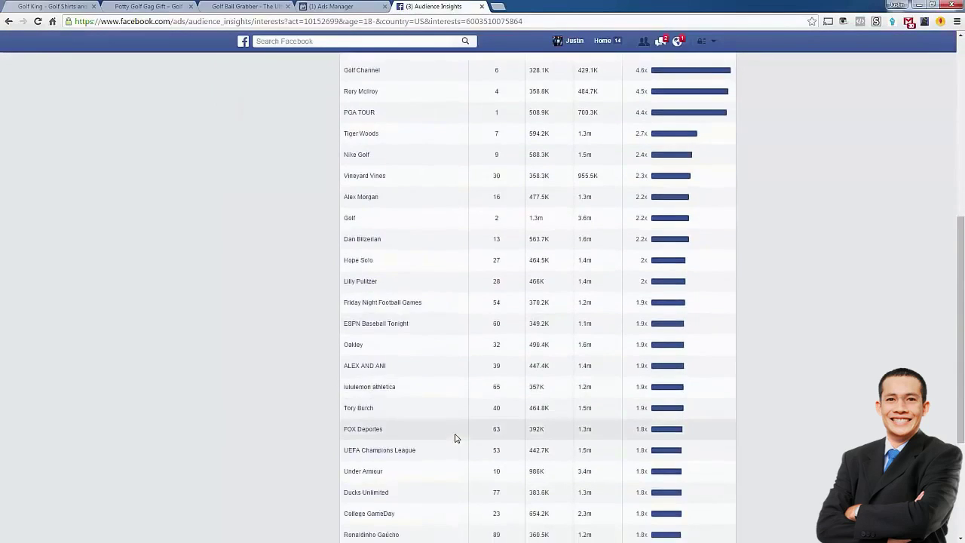
pyautogui.scroll(-2, 454, 438)
pyautogui.scroll(10, 449, 461)
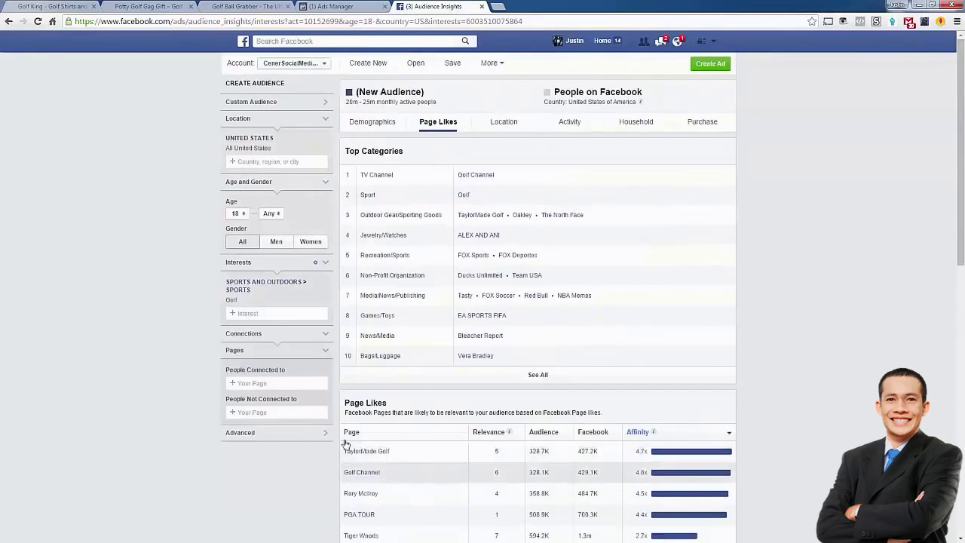
# - Add TaylorMade Golf as an additional interest alongside Golf and close the interest suggestions
pyautogui.click(248, 317)
pyautogui.write('t')
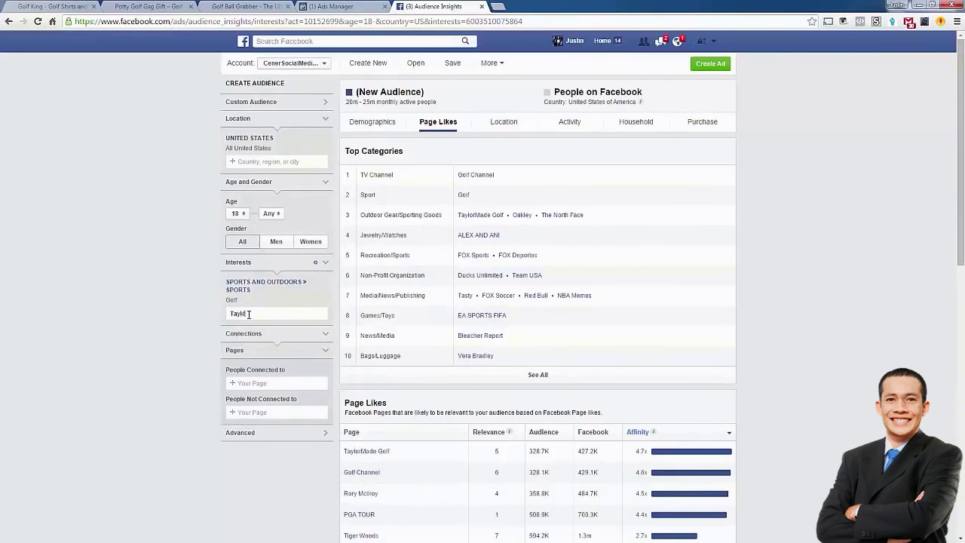
pyautogui.write('aylorMade G')
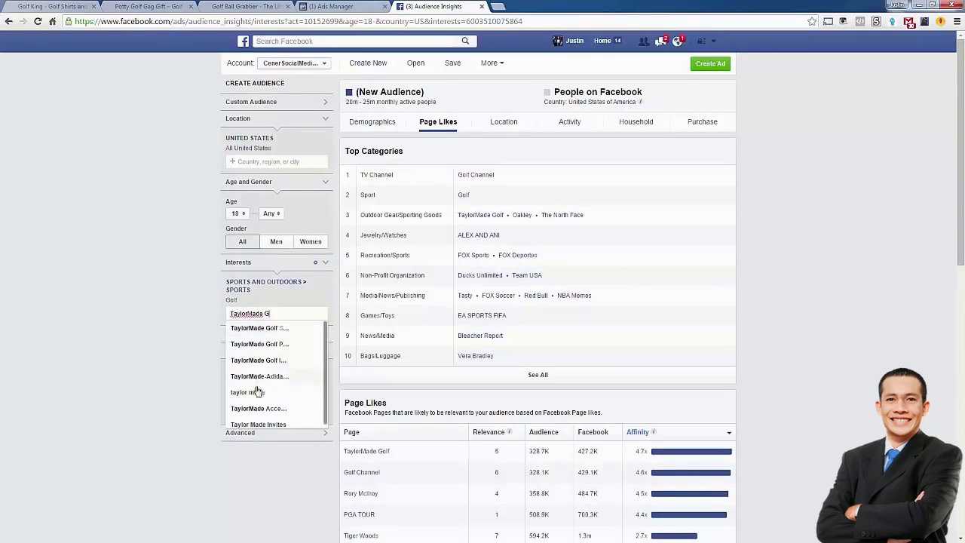
pyautogui.click(264, 332)
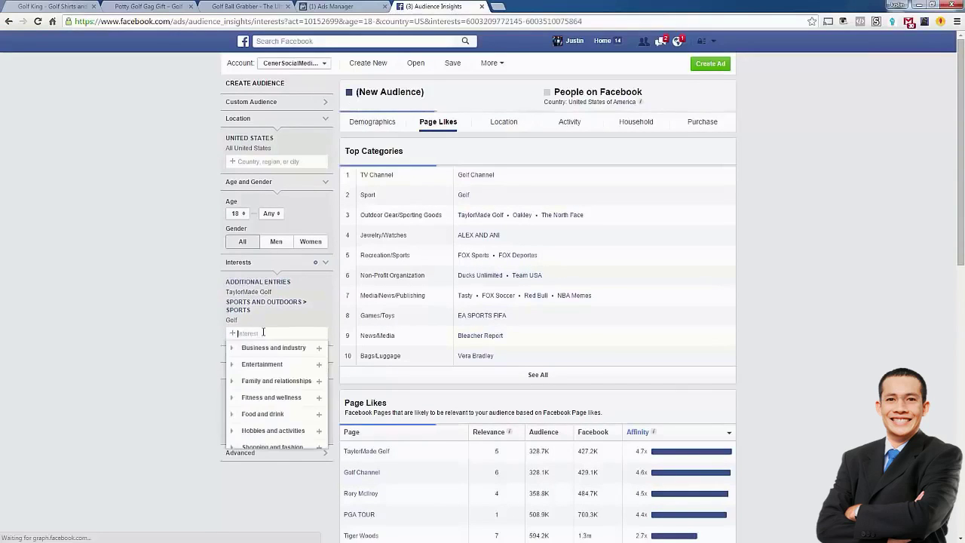
pyautogui.click(179, 347)
# - Examine the affinity and audience figures of the pages liked by the Golf and TaylorMade Golf audience
pyautogui.scroll(-2, 178, 347)
pyautogui.scroll(-1, 343, 411)
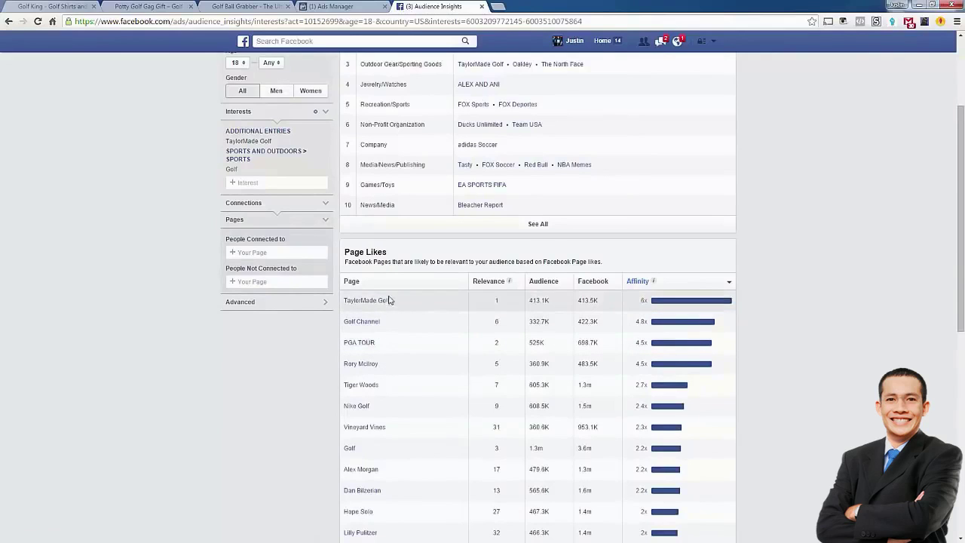
pyautogui.scroll(-2, 275, 431)
pyautogui.scroll(-1, 275, 431)
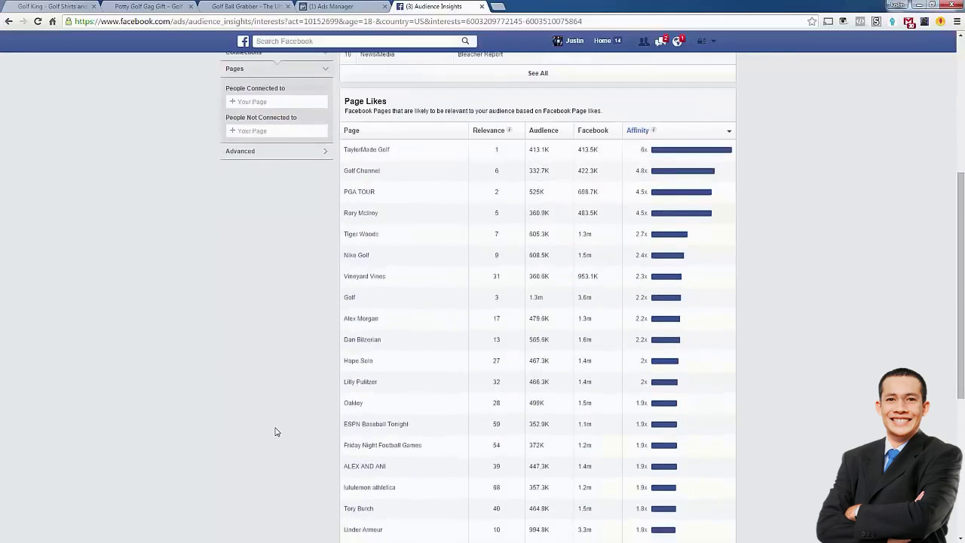
pyautogui.scroll(1, 275, 431)
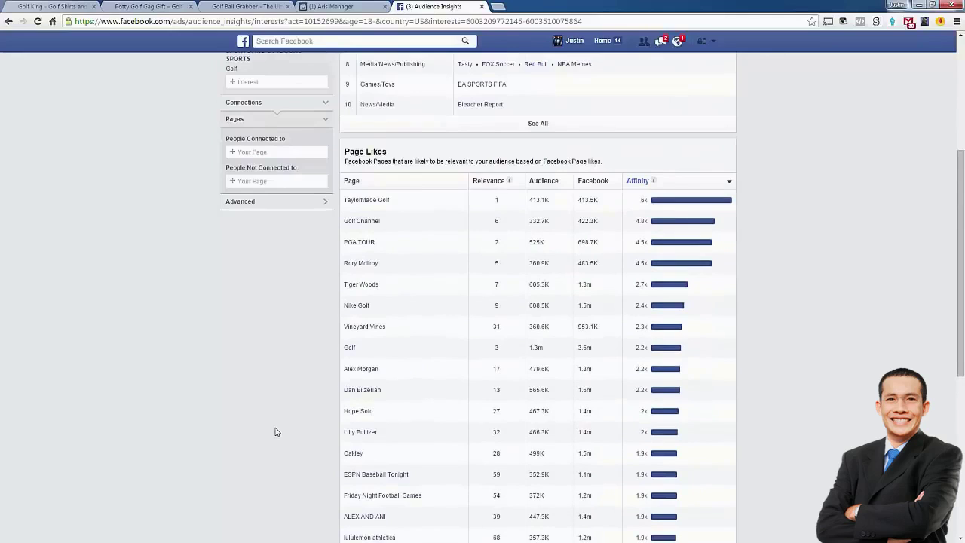
pyautogui.scroll(1, 276, 431)
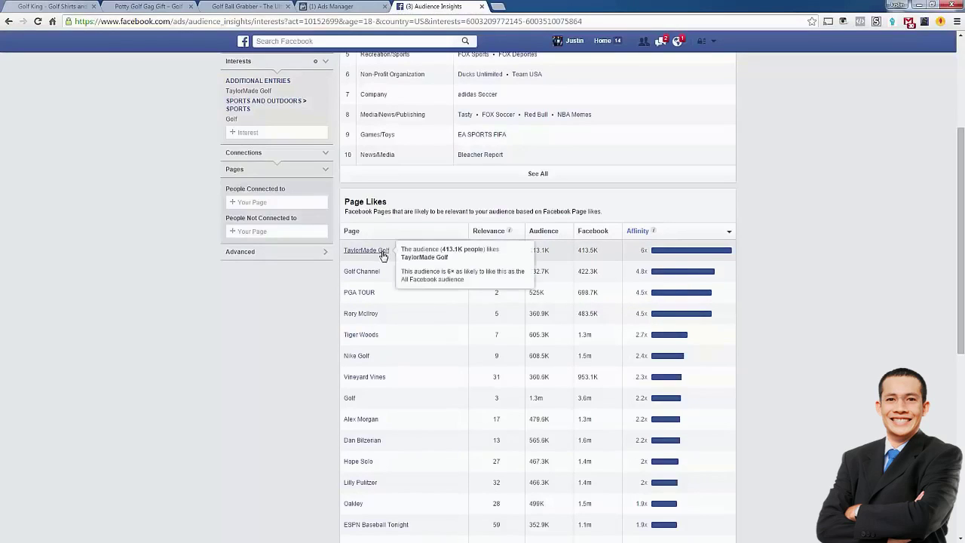
pyautogui.moveTo(361, 359)
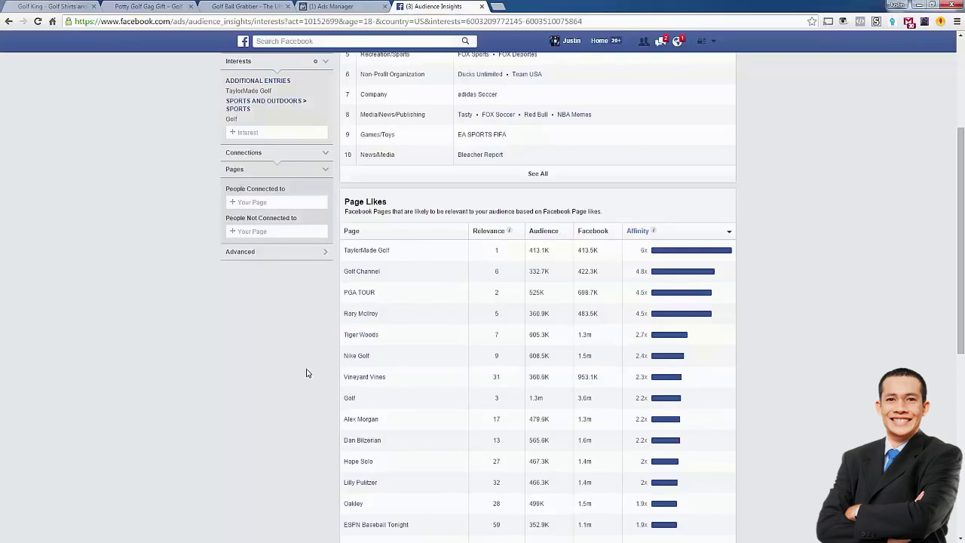
# - Search Google in a new browser tab for "best golf equipment brands"
pyautogui.hotkey('ctrl', 't')
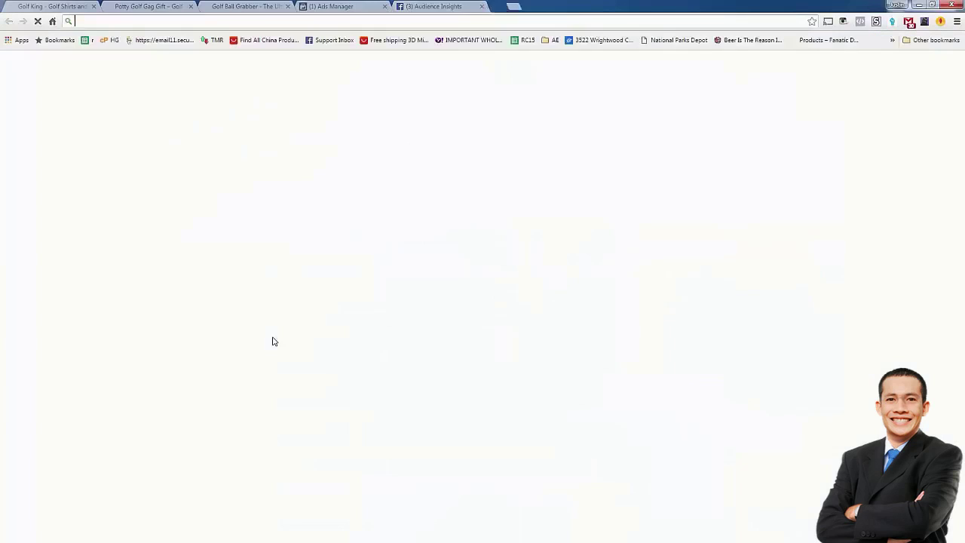
pyautogui.write('best')
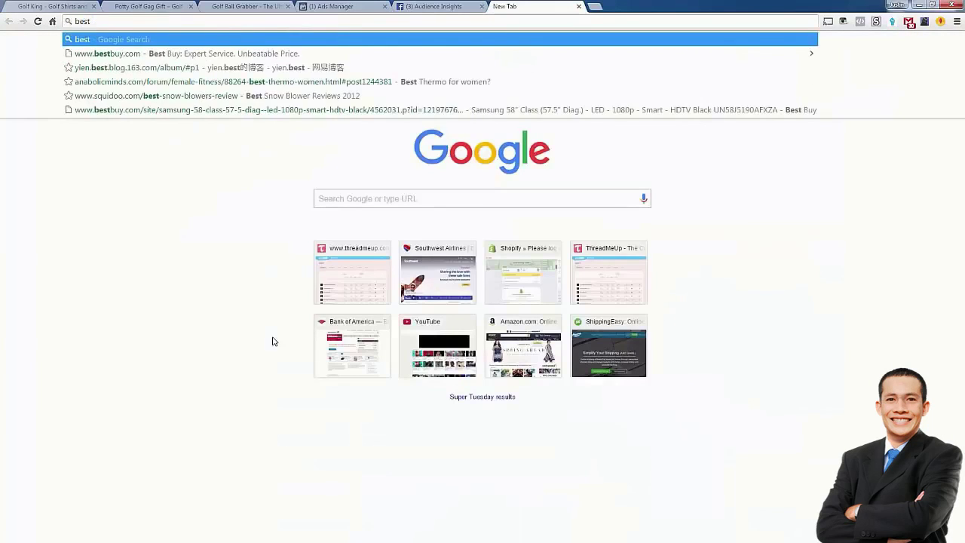
pyautogui.write(' golf equ')
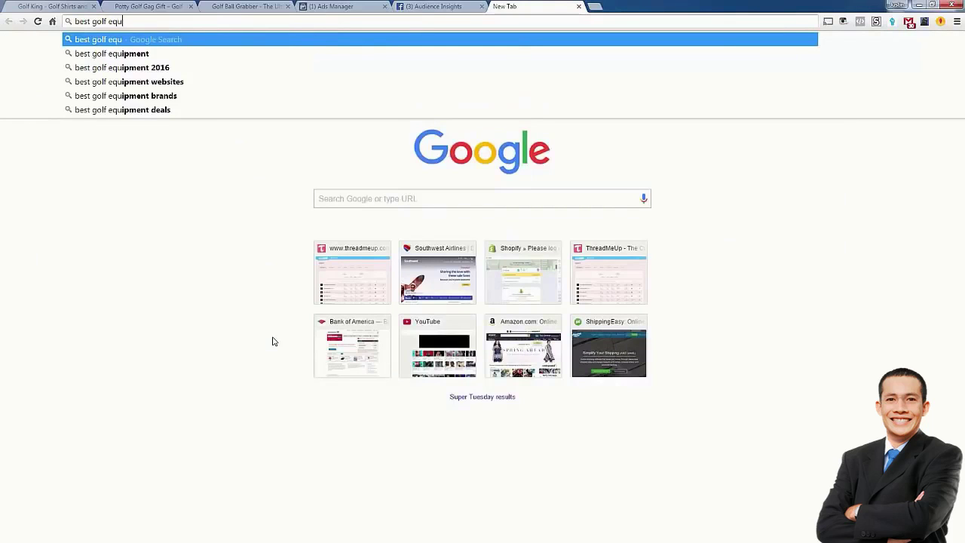
pyautogui.write('ipment br')
pyautogui.press('Return')
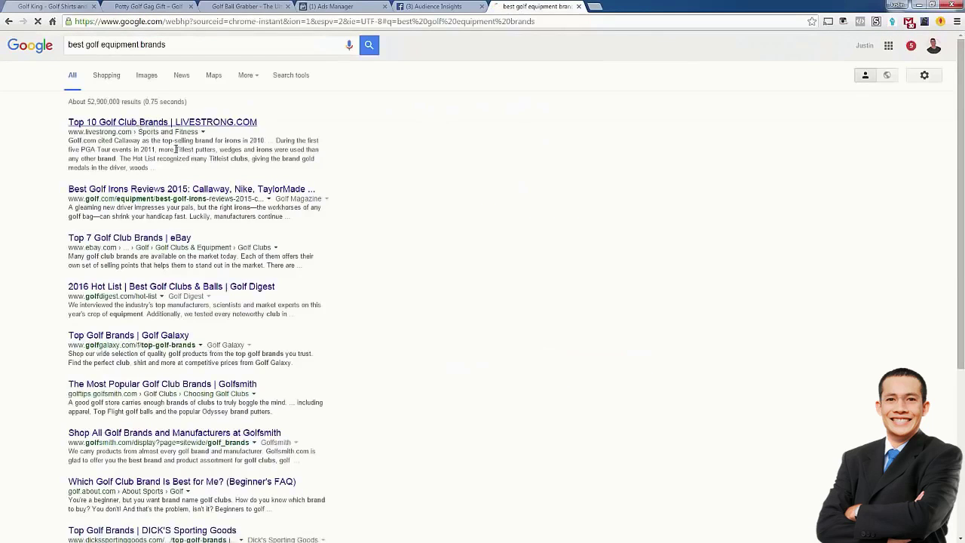
# - Read the LIVESTRONG.COM article "Top 10 Golf Club Brands" from Callaway down to Cobra and close it
pyautogui.click(173, 122)
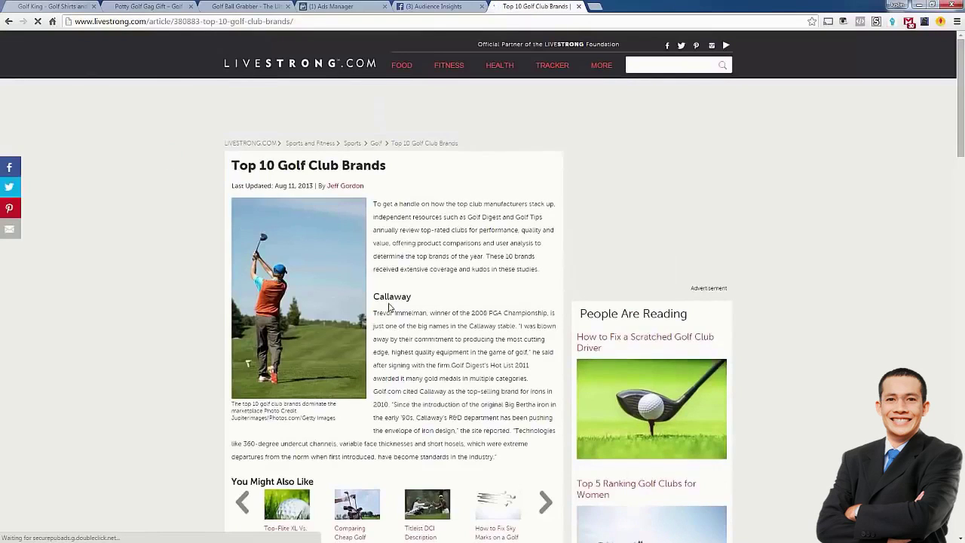
pyautogui.scroll(-3, 392, 308)
pyautogui.scroll(-5, 249, 390)
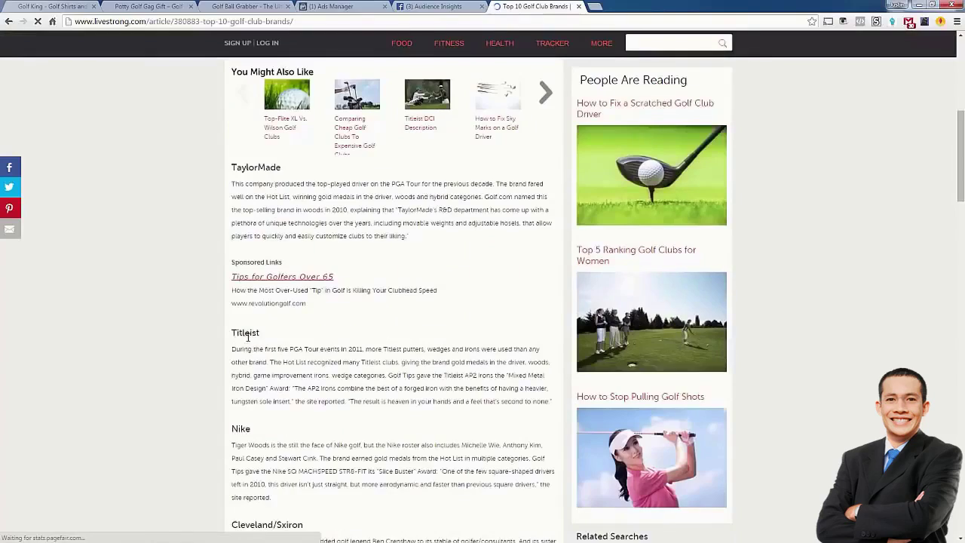
pyautogui.scroll(-5, 250, 408)
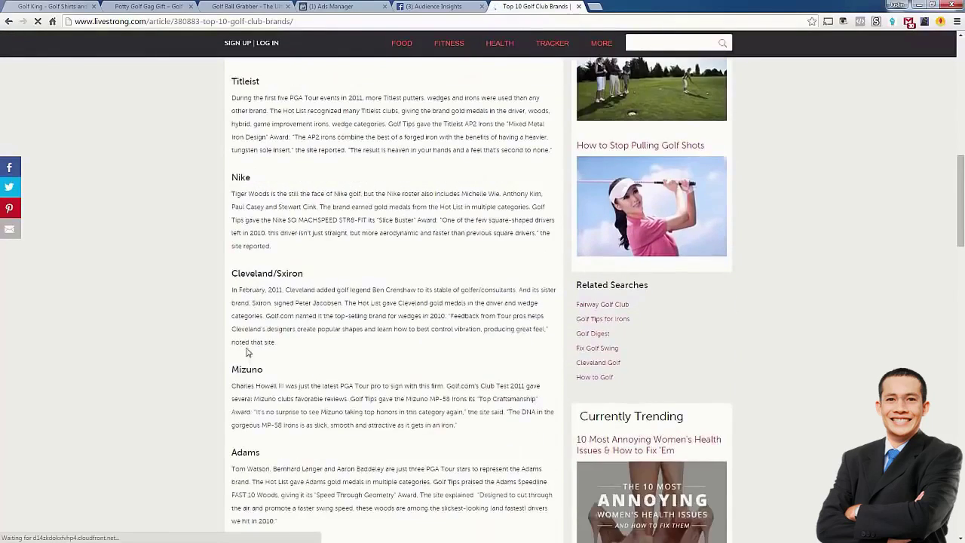
pyautogui.scroll(-2, 246, 363)
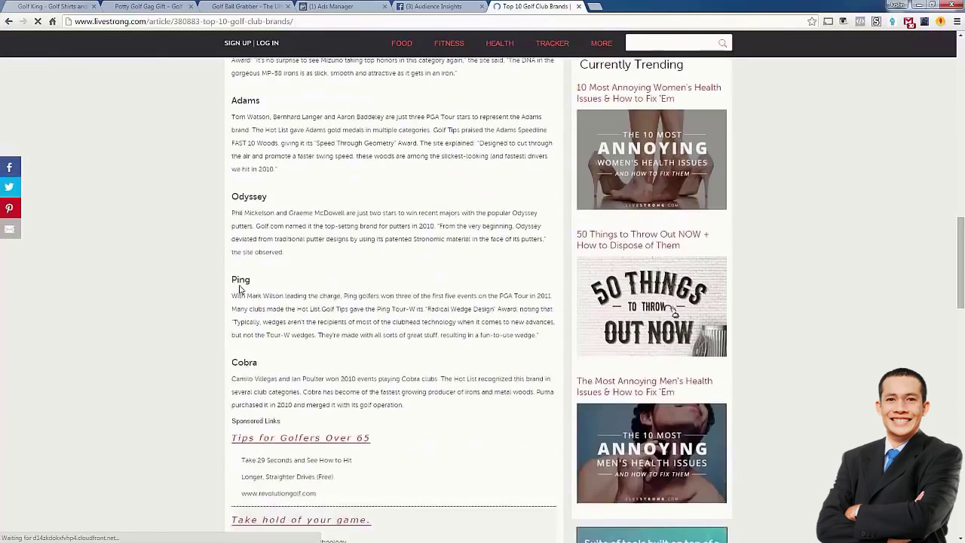
pyautogui.hotkey('ctrl', 'w')
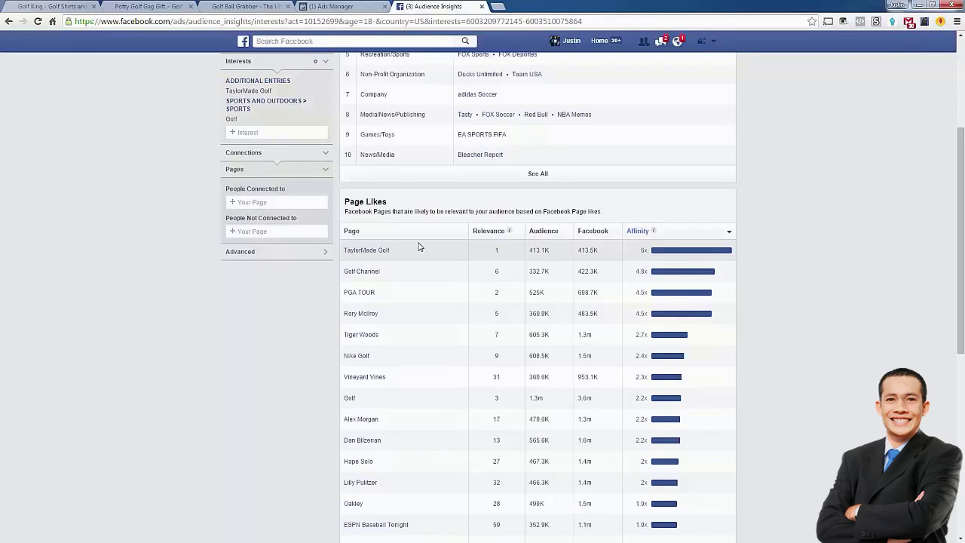
# - Check the audience and affinity details of the TaylorMade Golf and Tiger Woods pages in the page likes list
pyautogui.click(259, 5)
pyautogui.click(453, 6)
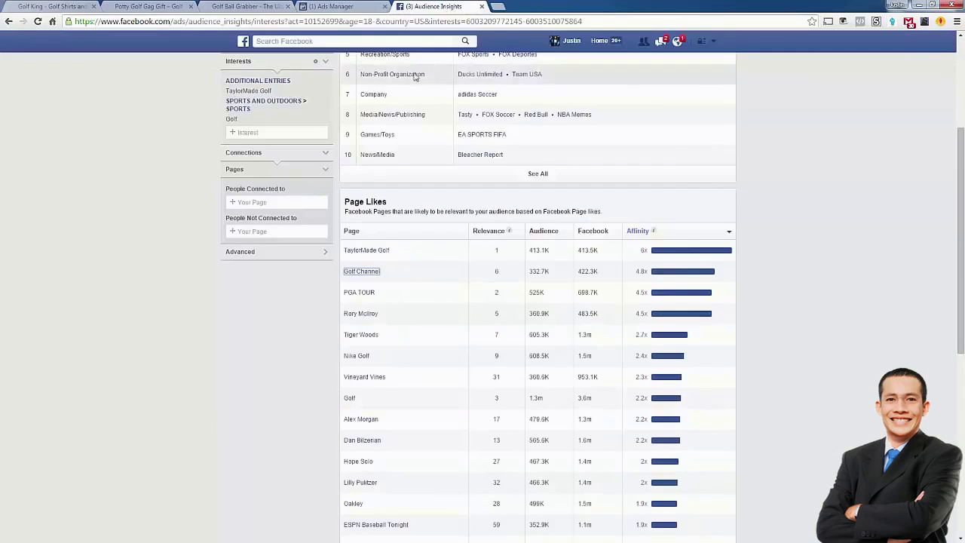
pyautogui.moveTo(382, 256)
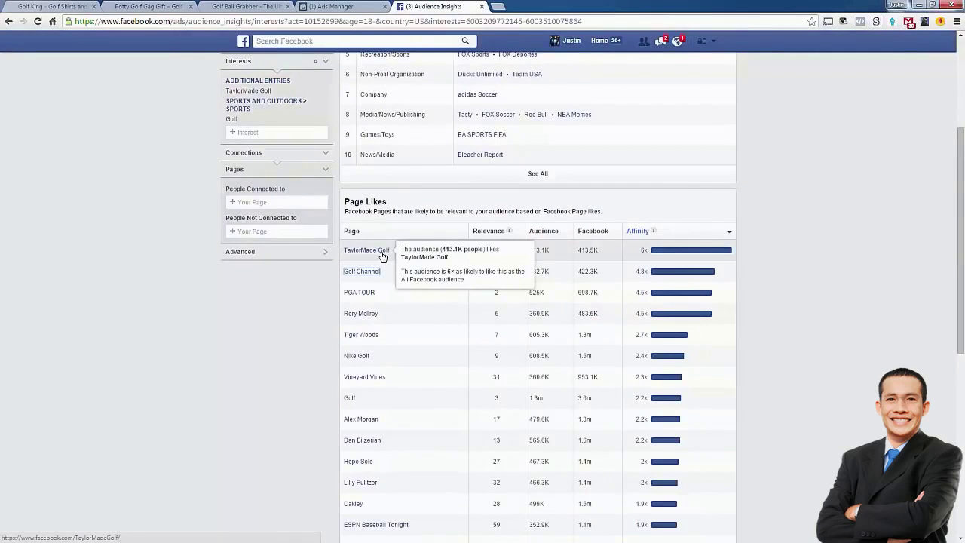
pyautogui.click(259, 5)
pyautogui.click(437, 6)
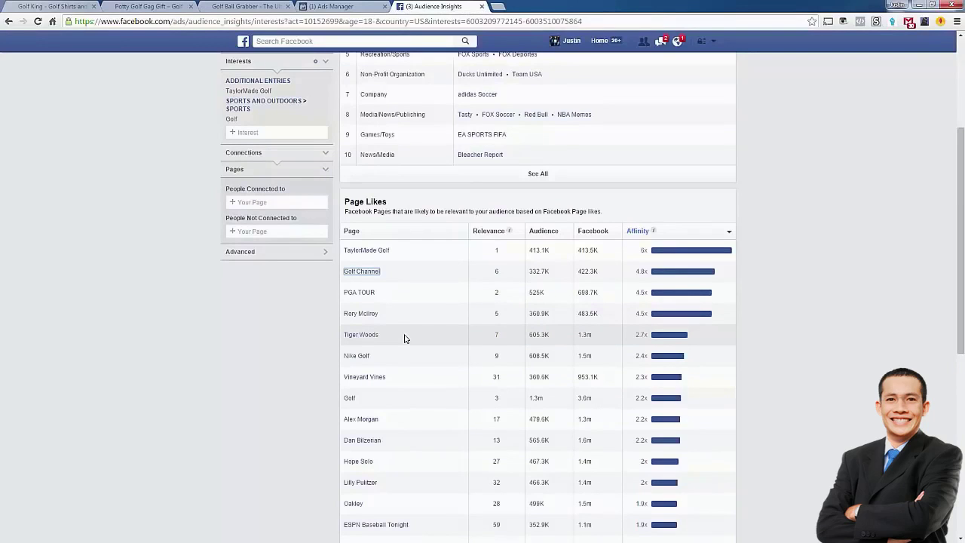
pyautogui.moveTo(375, 342)
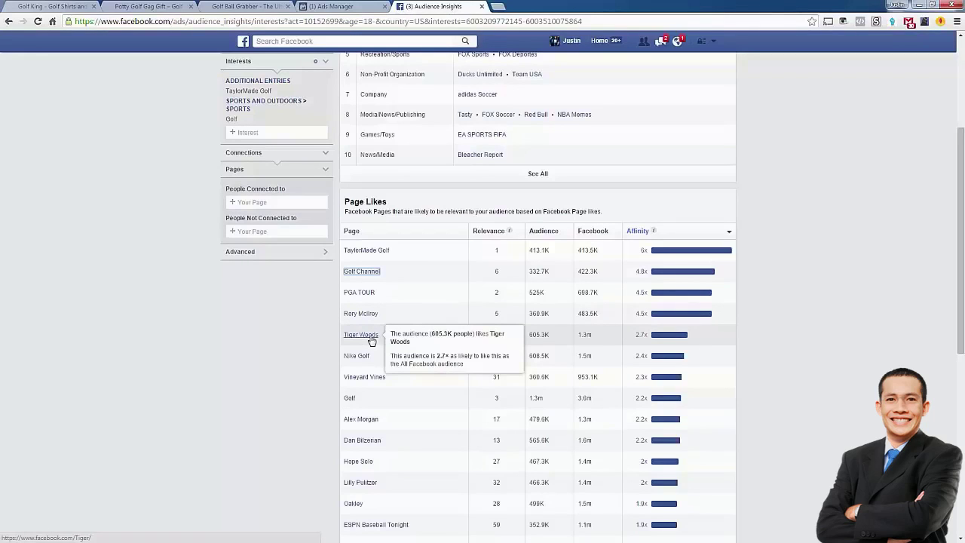
# - Search Google in a new browser tab for "most popular golfers" and close the results after viewing them
pyautogui.click(499, 6)
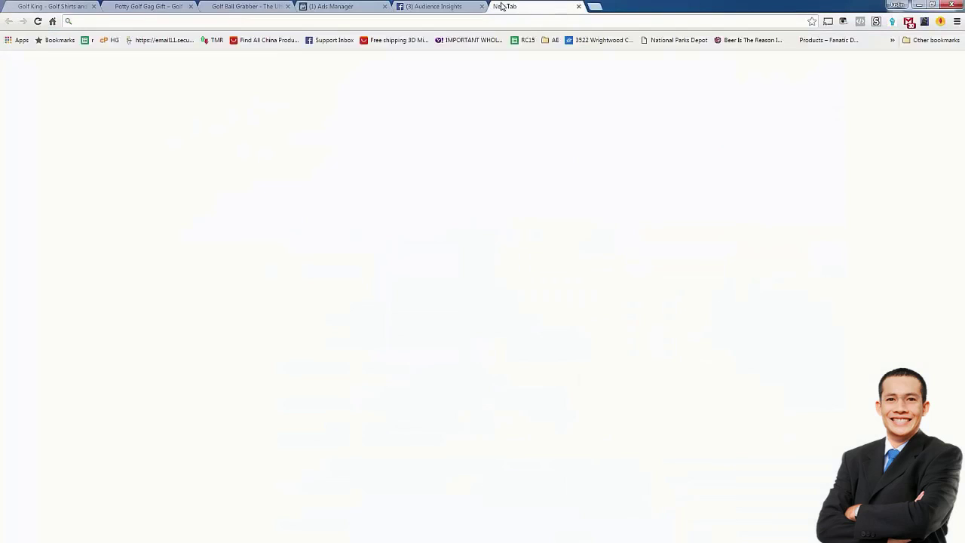
pyautogui.write('most popular golfers')
pyautogui.press('Return')
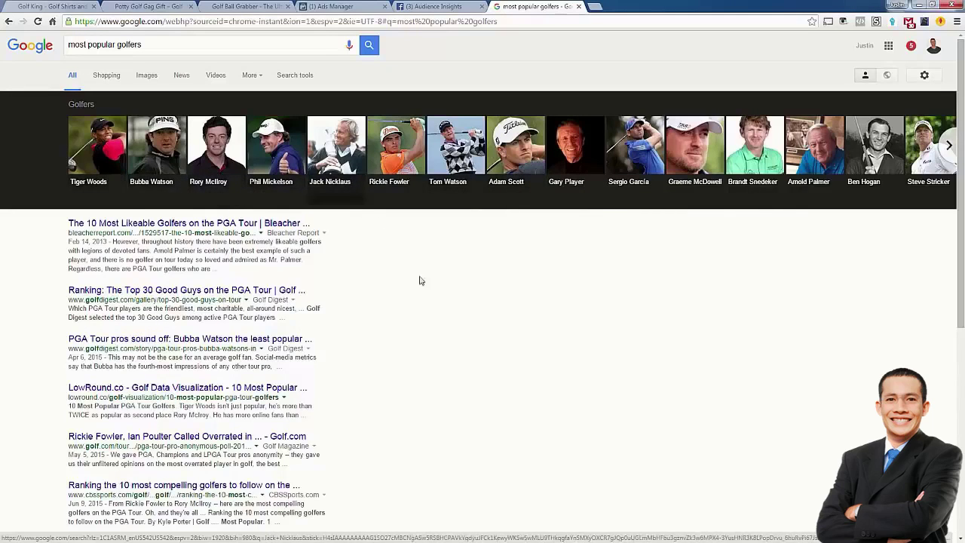
pyautogui.middleClick(522, 15)
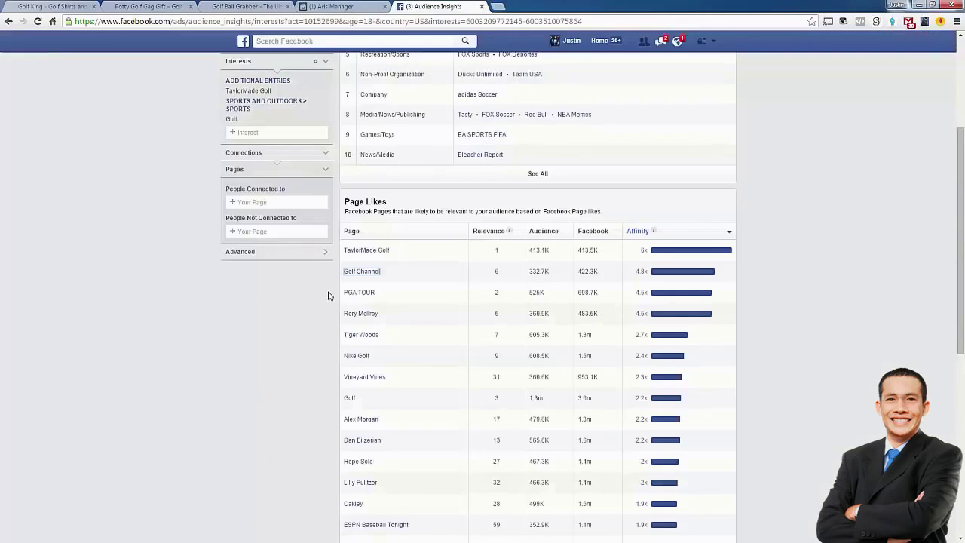
# - Examine the full page likes list of the Golf and TaylorMade Golf audience for relevant targeting interests
pyautogui.scroll(-1, 248, 352)
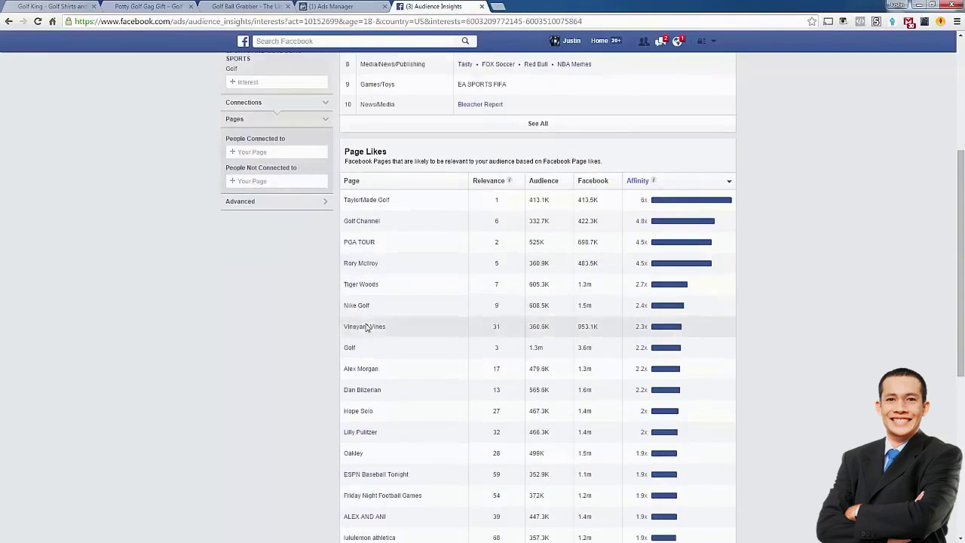
pyautogui.moveTo(371, 225)
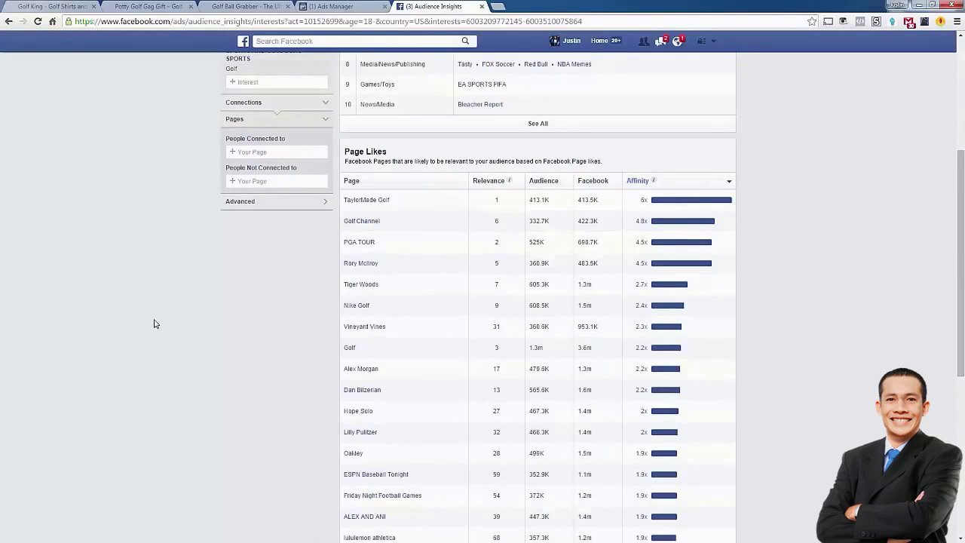
pyautogui.scroll(-2, 375, 390)
pyautogui.moveTo(376, 395)
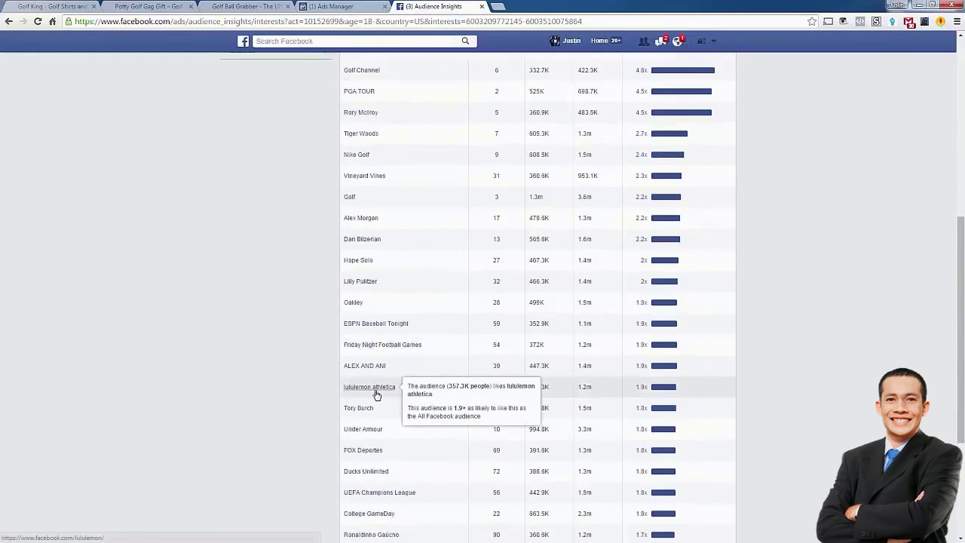
pyautogui.scroll(-1, 368, 415)
pyautogui.scroll(3, 366, 426)
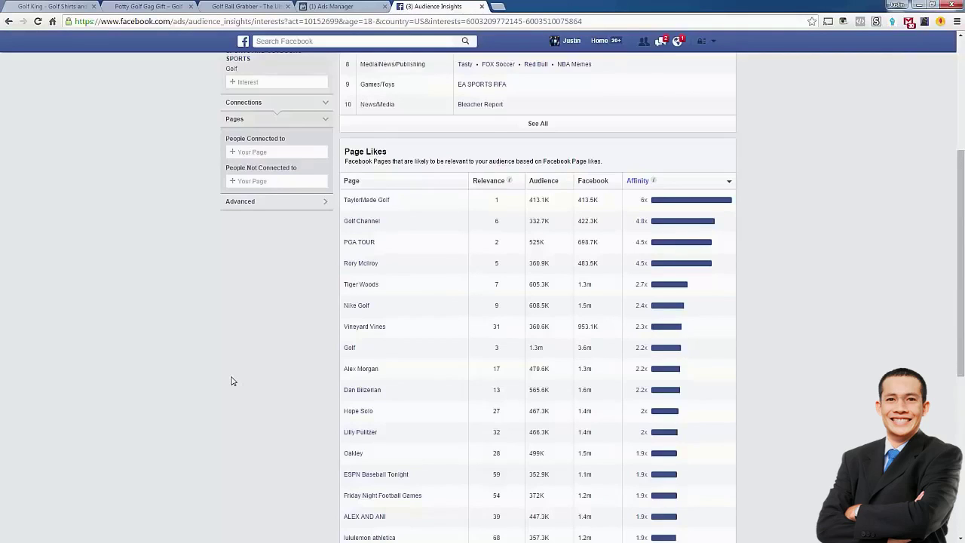
pyautogui.moveTo(370, 200)
pyautogui.scroll(4, 269, 371)
pyautogui.scroll(-2, 269, 367)
pyautogui.scroll(2, 269, 366)
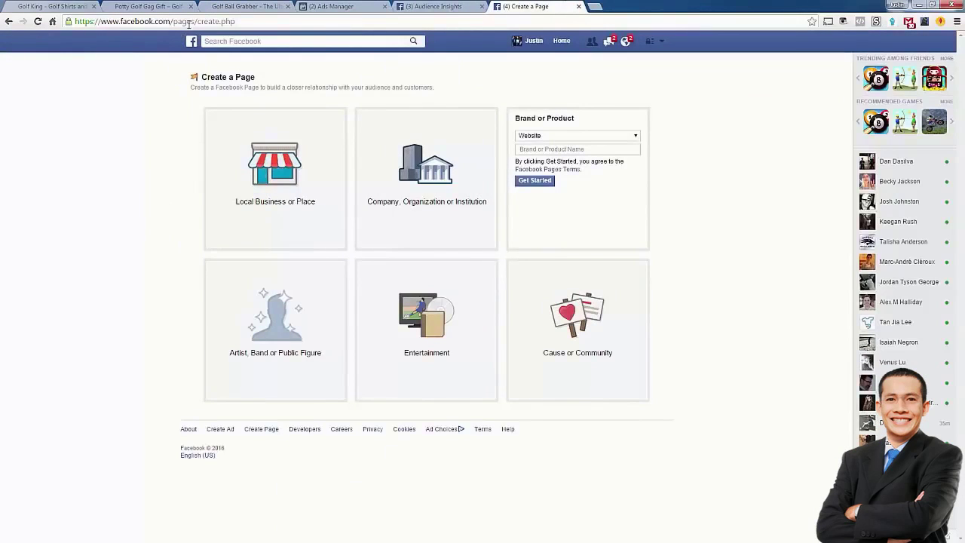
# - Load Facebook's page creation address and choose a Brand or Product page with the category Website
pyautogui.moveTo(194, 21); pyautogui.dragTo(398, 21)
pyautogui.press('Return')
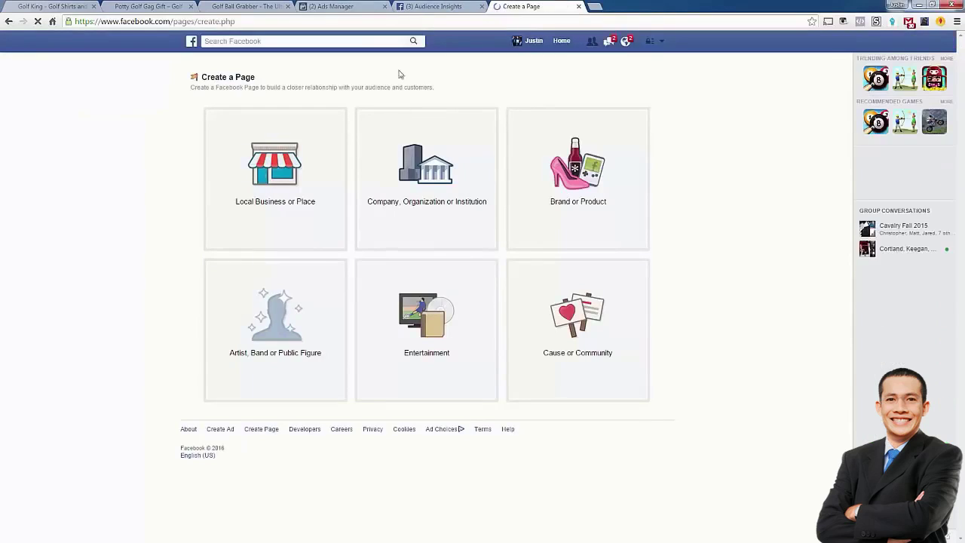
pyautogui.click(604, 191)
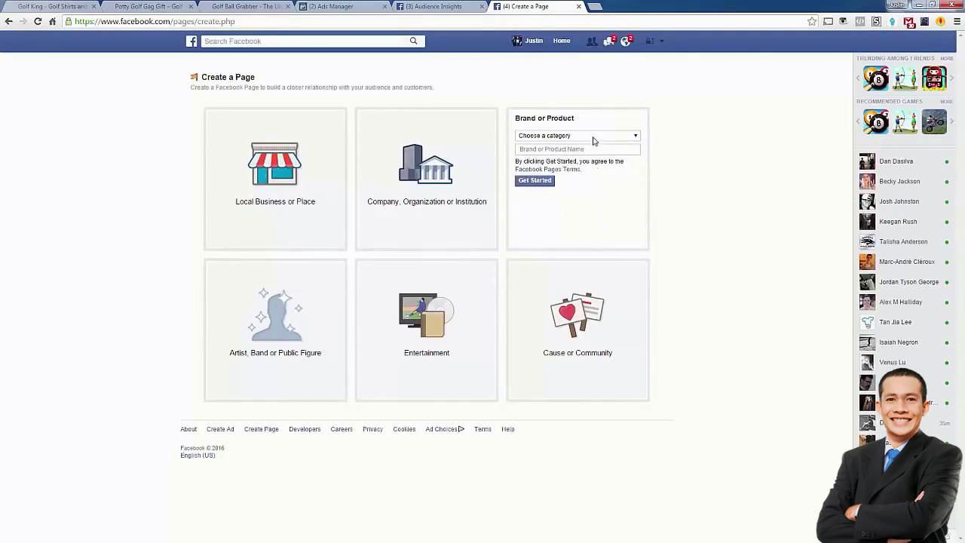
pyautogui.click(593, 138)
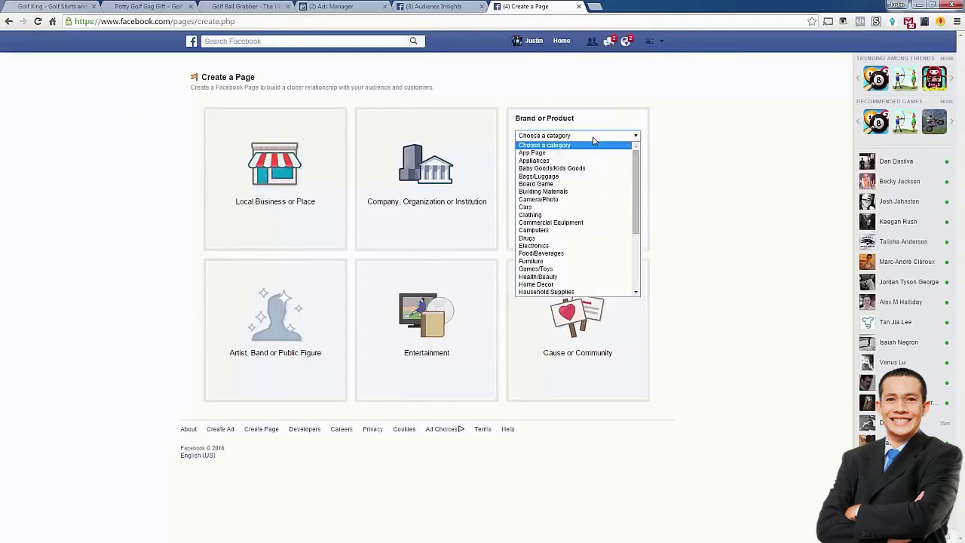
pyautogui.click(720, 185)
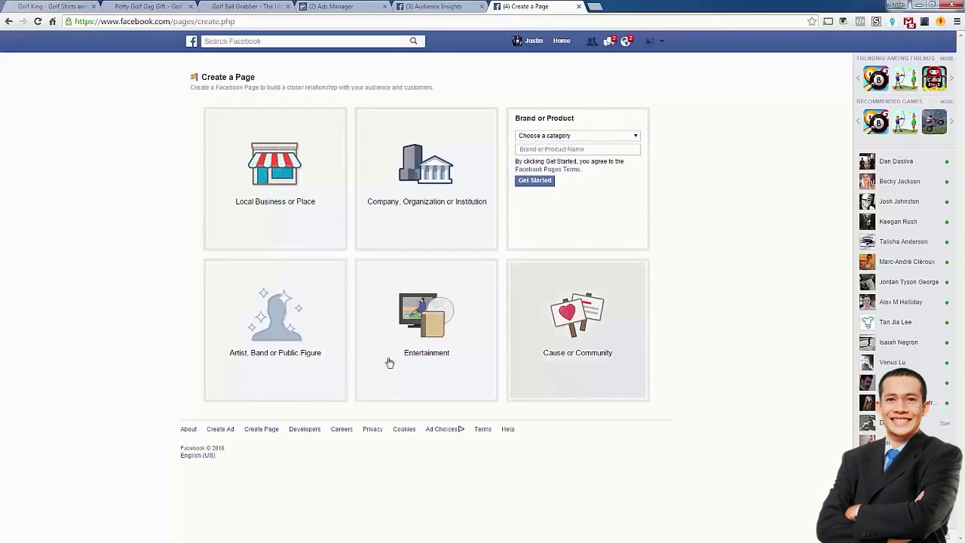
pyautogui.click(545, 140)
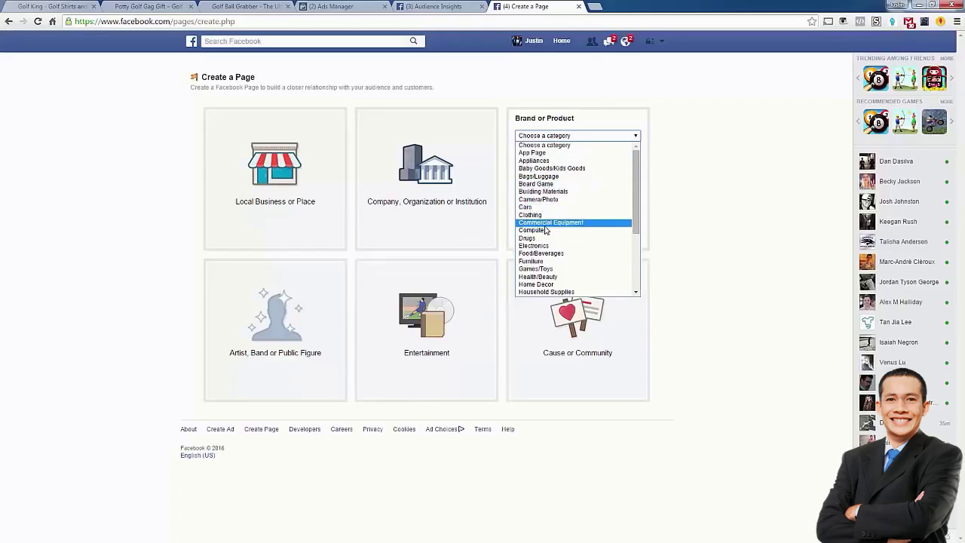
pyautogui.scroll(-5, 546, 230)
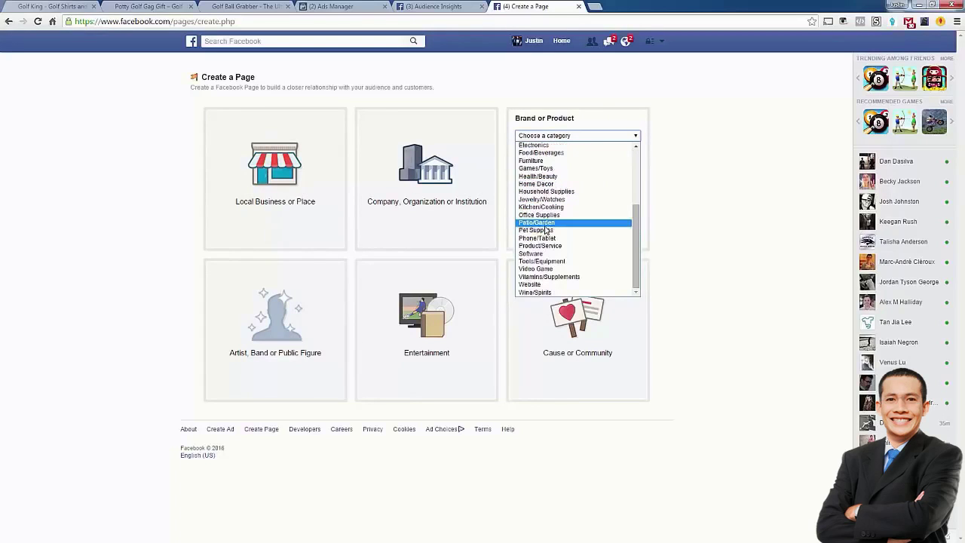
pyautogui.click(543, 287)
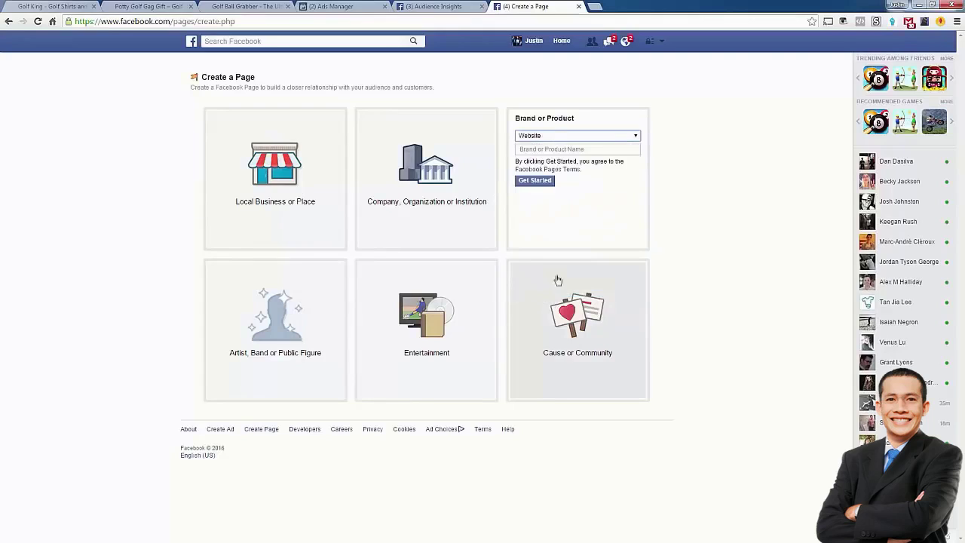
# - Name the new brand page "Golf King" and start its setup
pyautogui.click(580, 149)
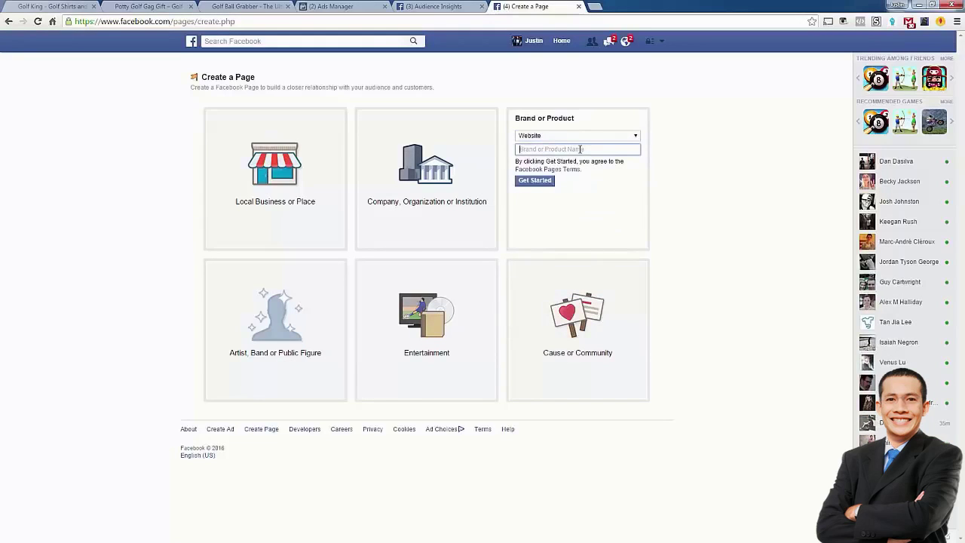
pyautogui.write('Golf King')
pyautogui.click(546, 182)
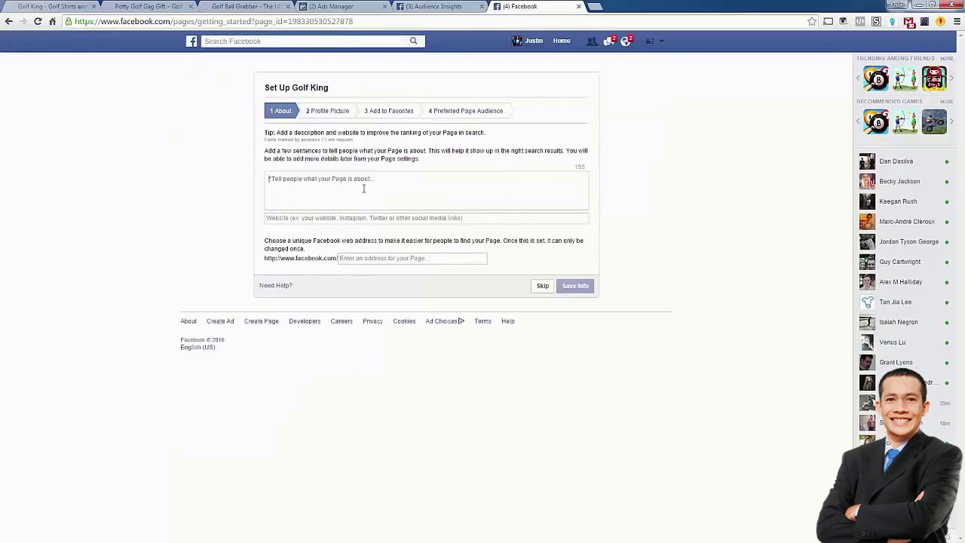
# - Describe the page as "Golf King is the go to for the coolest golf gear" and save the About information
pyautogui.write('Golf King is the go')
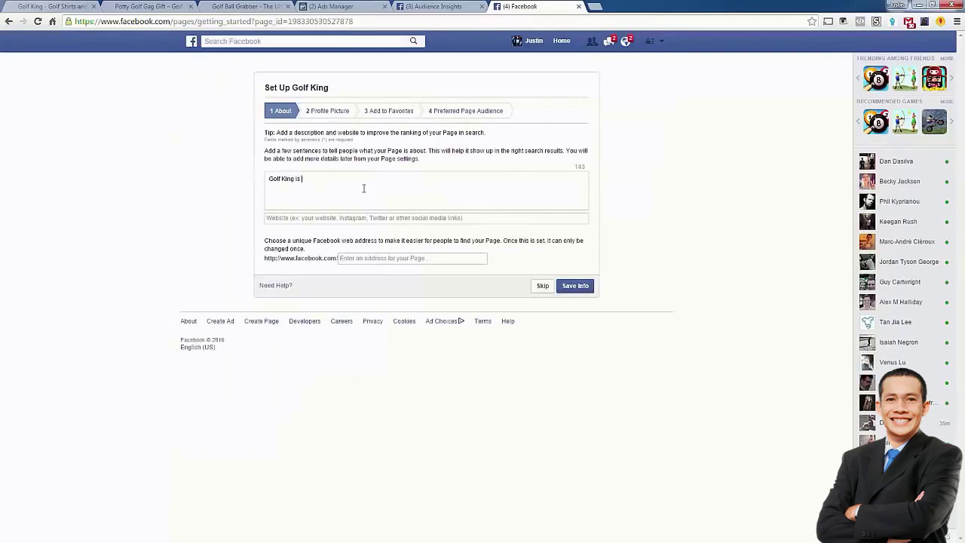
pyautogui.write(' to')
pyautogui.write('for the coolest golf gear')
pyautogui.click(571, 290)
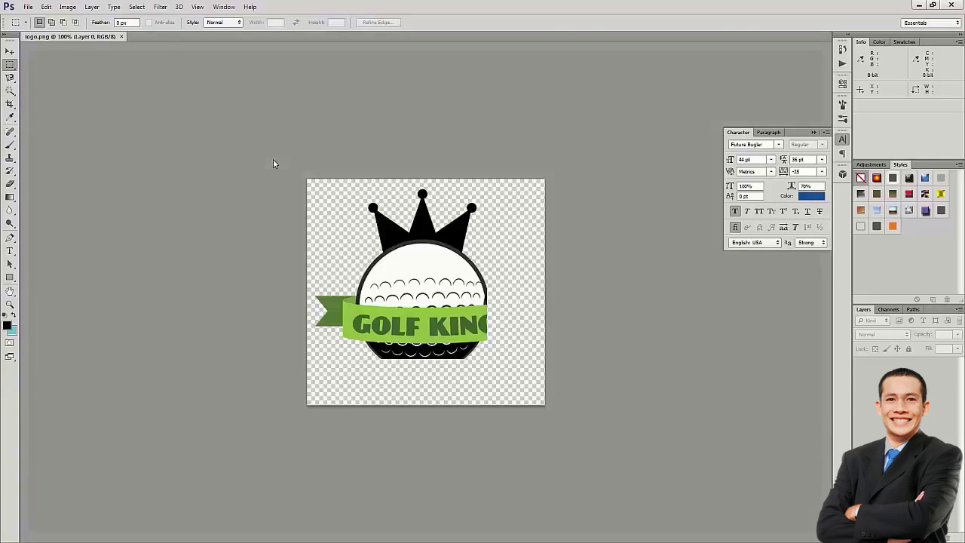
# - In Photoshop, add a white-filled layer beneath the Golf King logo and set the canvas height to 473 pixels
pyautogui.hotkey('ctrl', 'shift', 'alt', 'n')
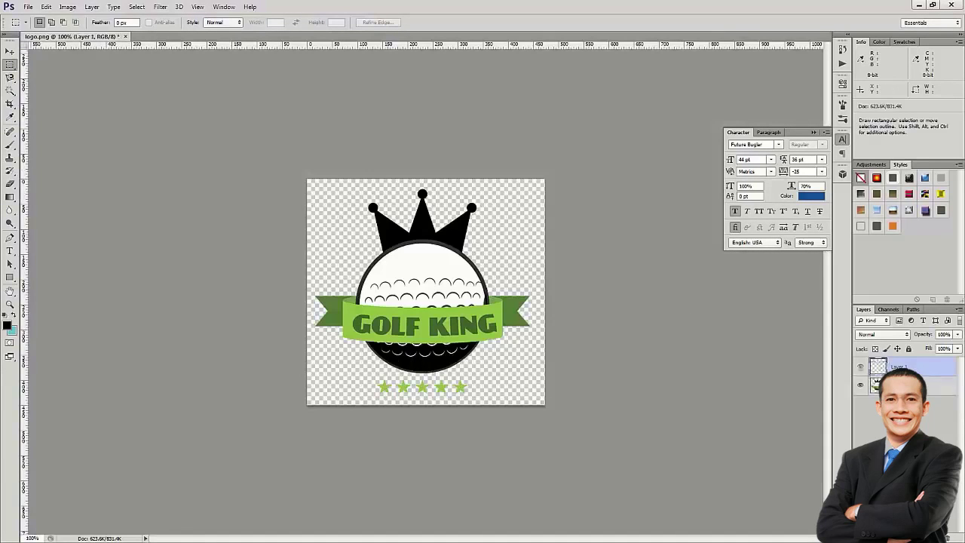
pyautogui.hotkey('ctrl', 'BackSpace')
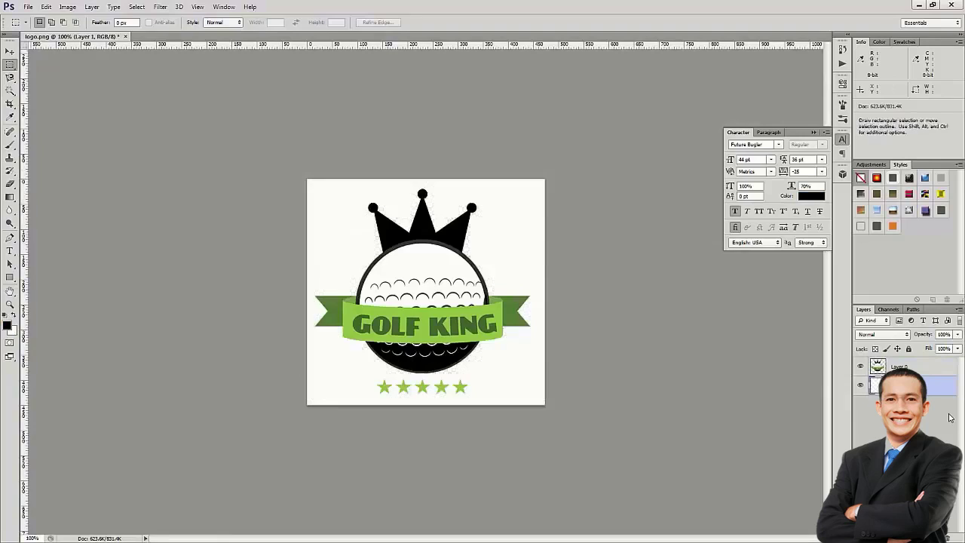
pyautogui.click(69, 7)
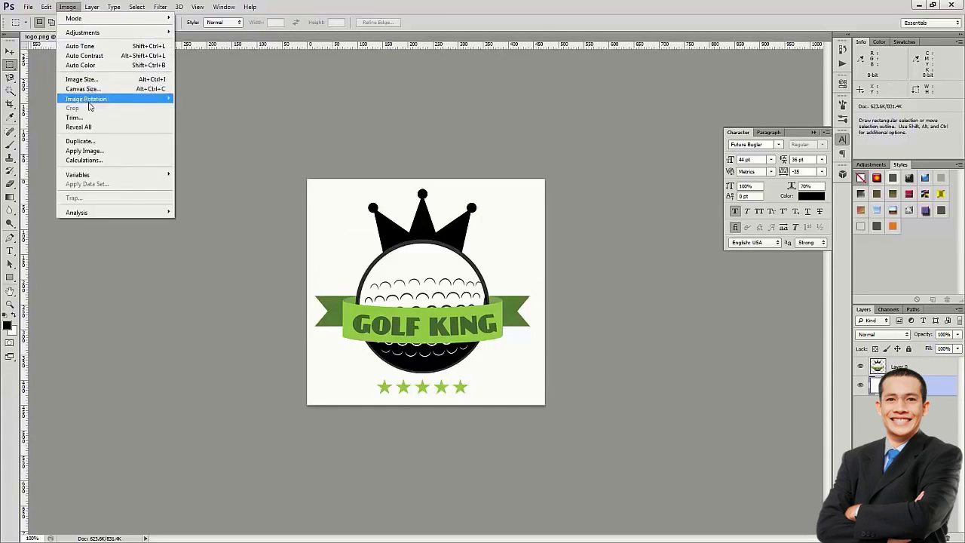
pyautogui.click(83, 89)
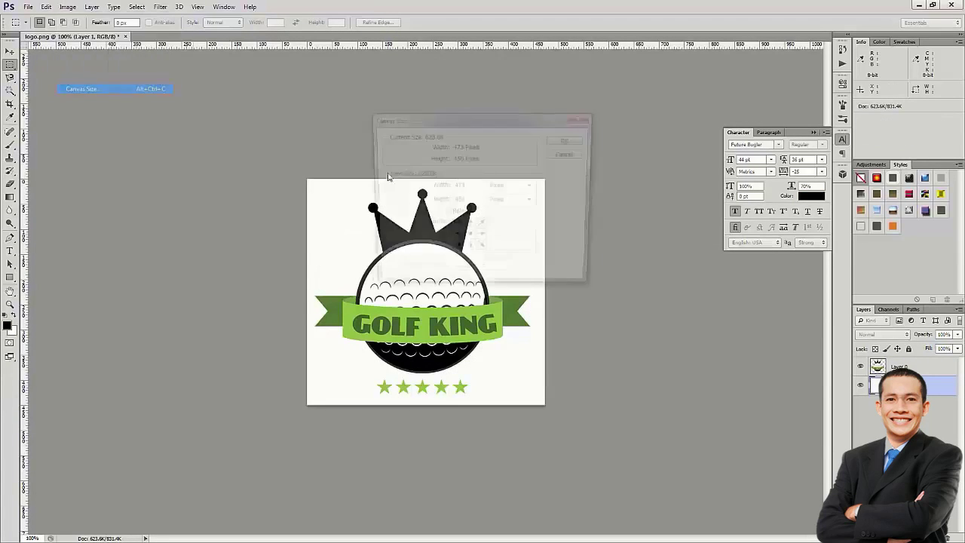
pyautogui.doubleClick(467, 186)
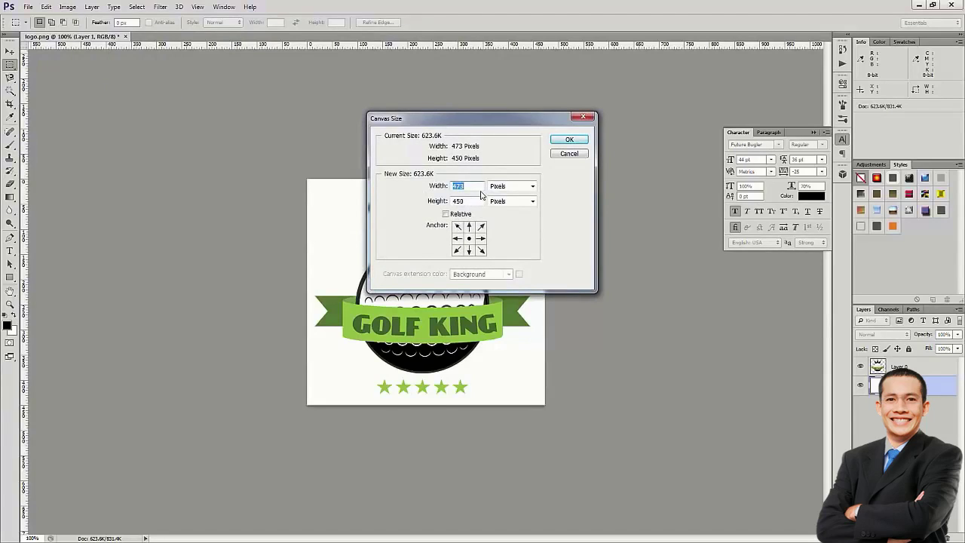
pyautogui.press('Tab')
pyautogui.write('473')
pyautogui.press('Return')
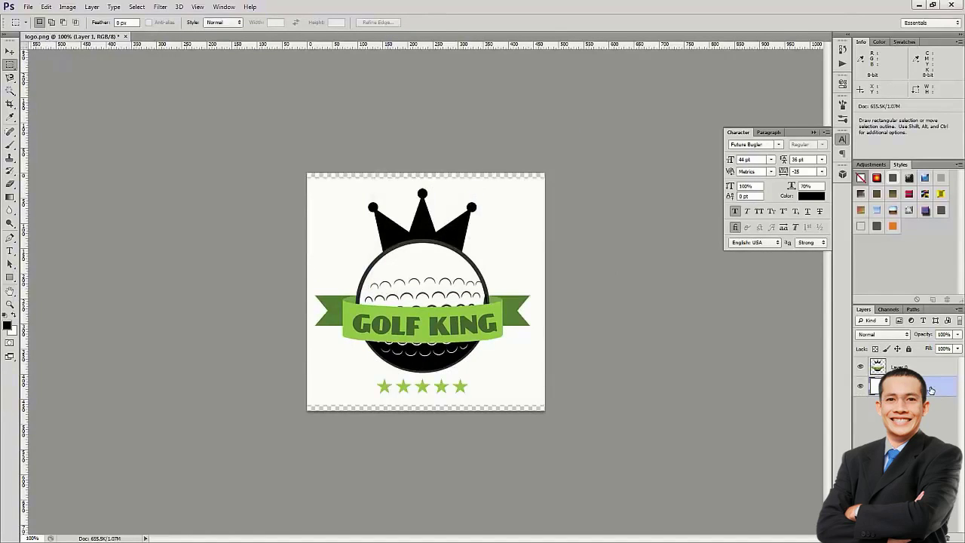
pyautogui.hotkey('shift', 'alt')
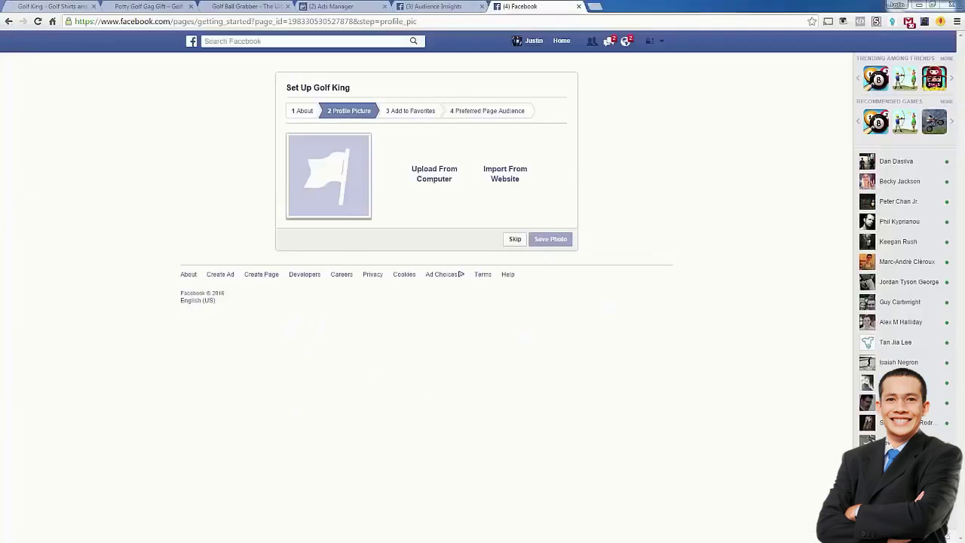
# - Upload the Golf King logo as the page's profile picture and finish the setup, skipping the preferred page audience
pyautogui.click(443, 164)
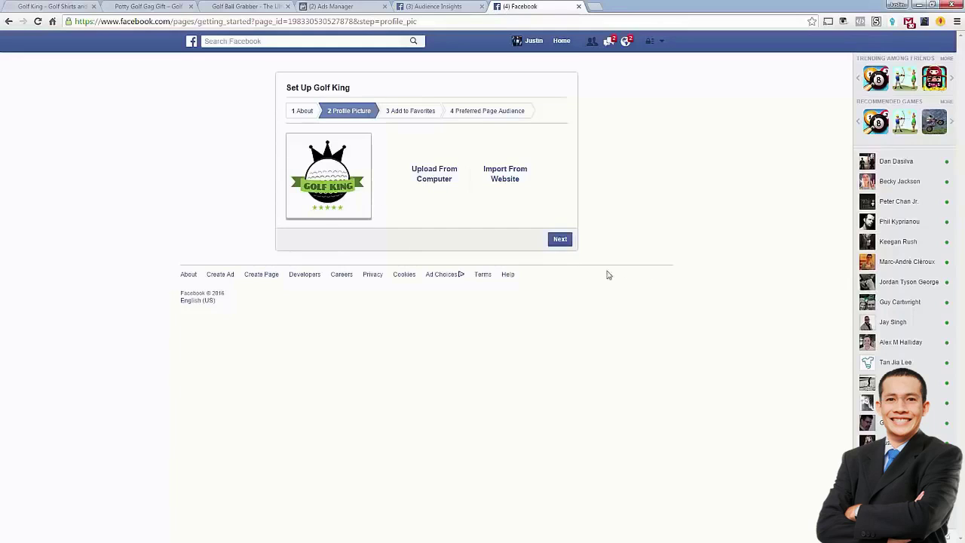
pyautogui.click(562, 244)
pyautogui.click(558, 229)
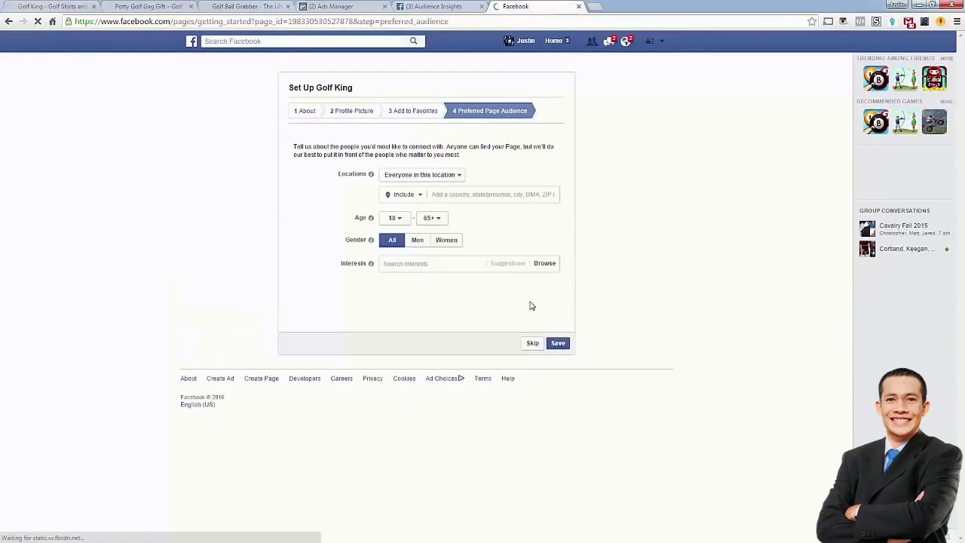
pyautogui.click(533, 344)
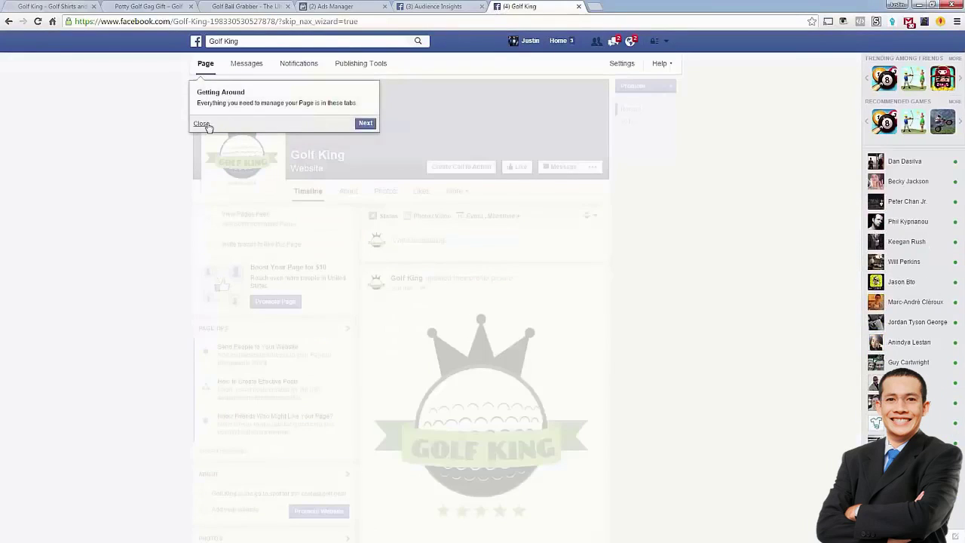
pyautogui.click(201, 123)
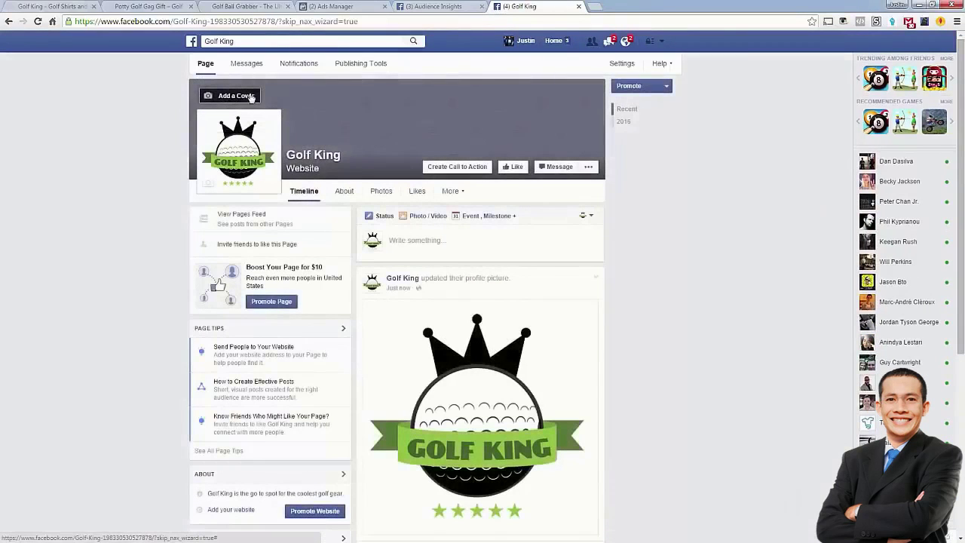
pyautogui.scroll(-2, 410, 329)
pyautogui.scroll(2, 419, 286)
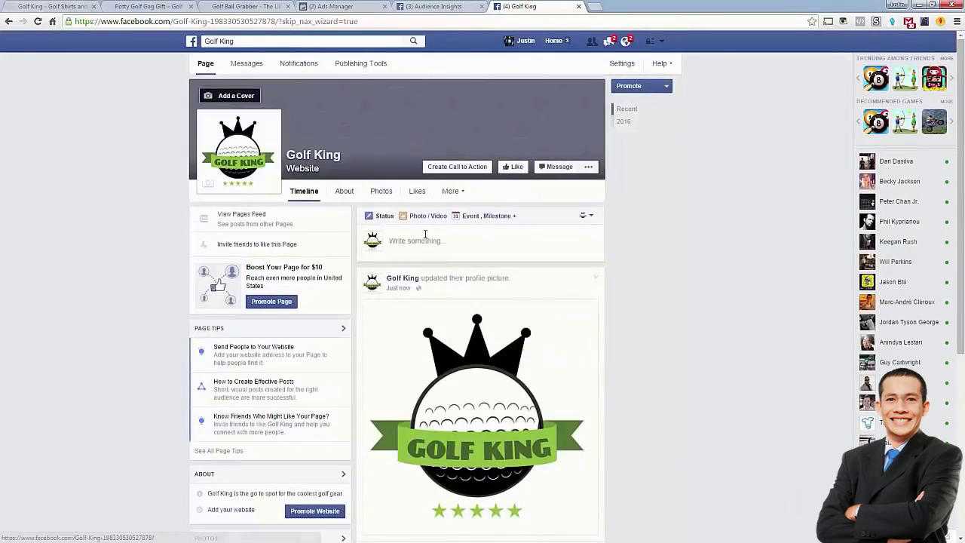
pyautogui.click(427, 241)
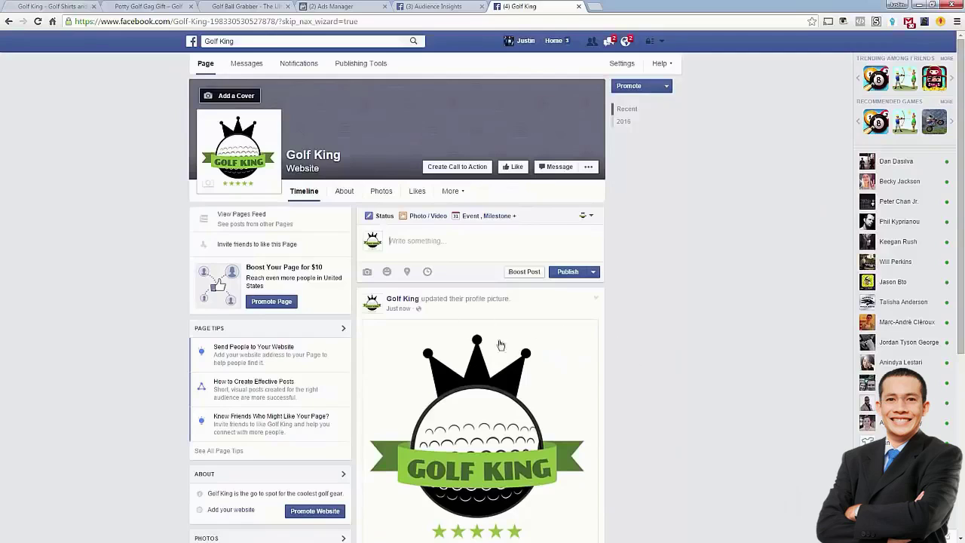
pyautogui.write('W')
pyautogui.press('BackSpace')
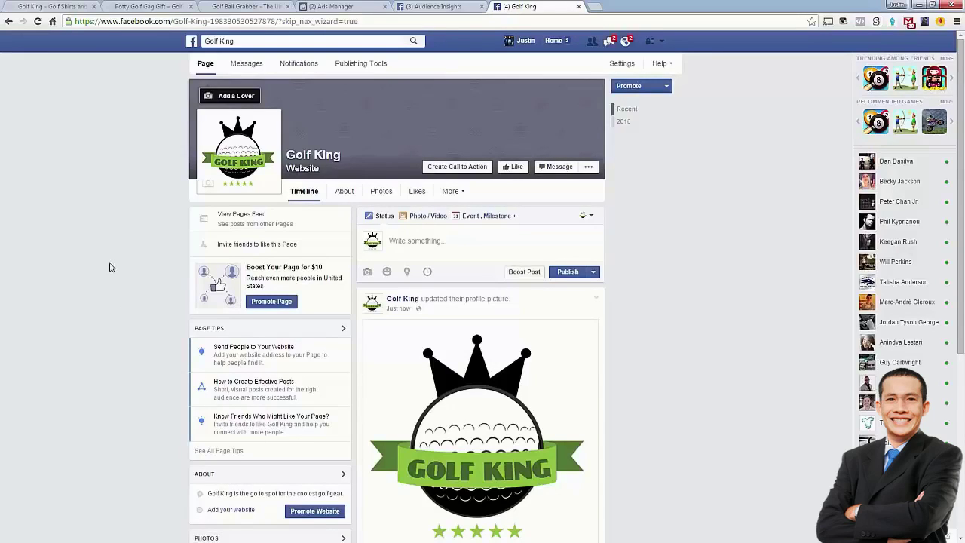
pyautogui.scroll(-2, 108, 268)
pyautogui.scroll(2, 110, 303)
pyautogui.moveTo(270, 150)
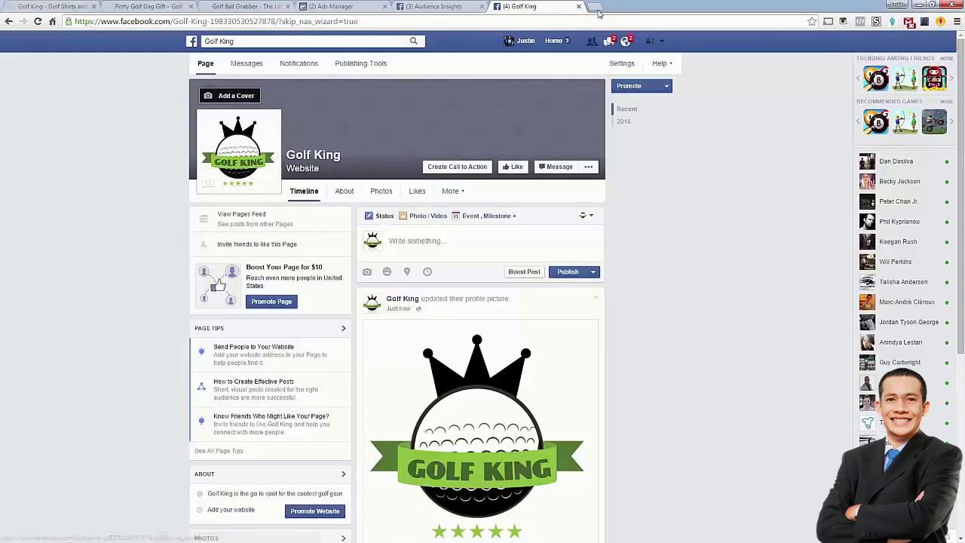
# - Start a new ad in Ads Manager with the objective "Increase conversions on your website"
pyautogui.click(344, 5)
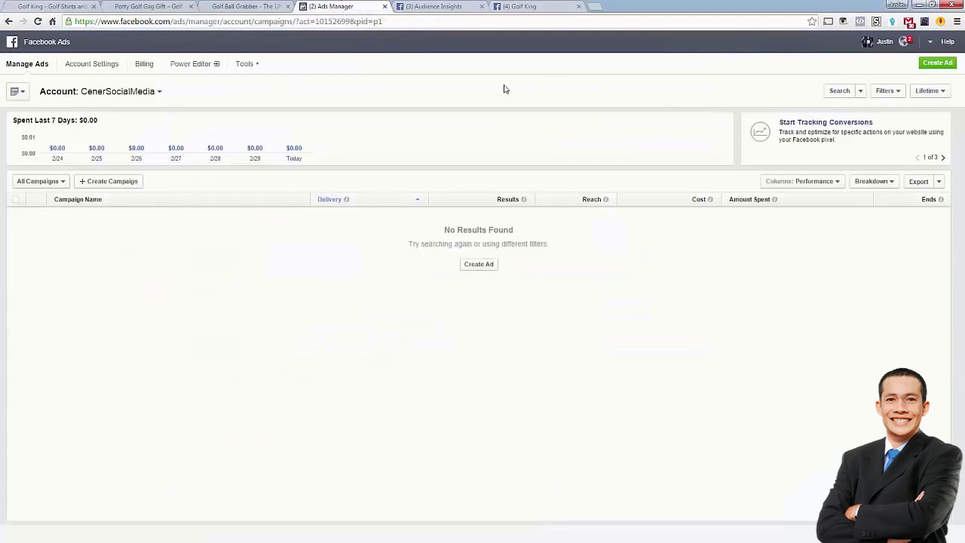
pyautogui.click(939, 63)
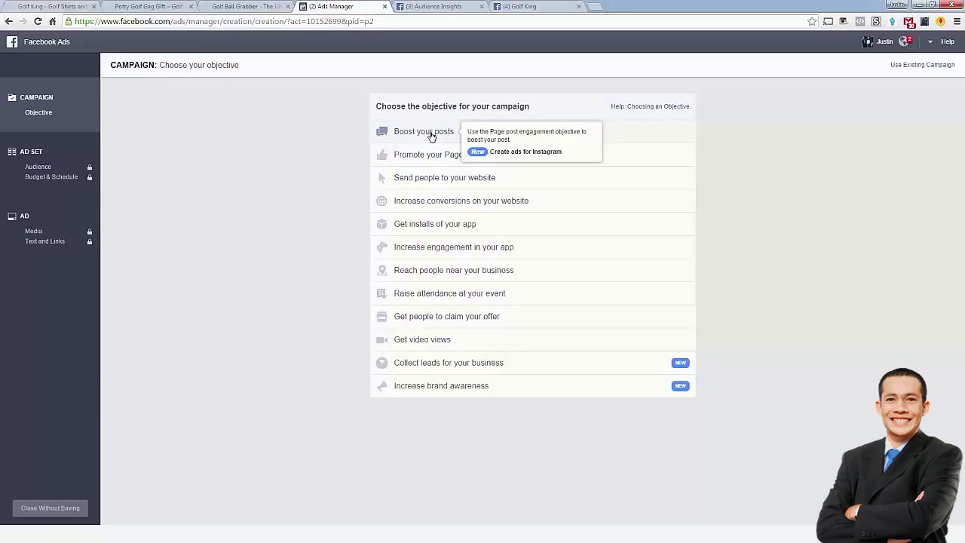
pyautogui.click(534, 7)
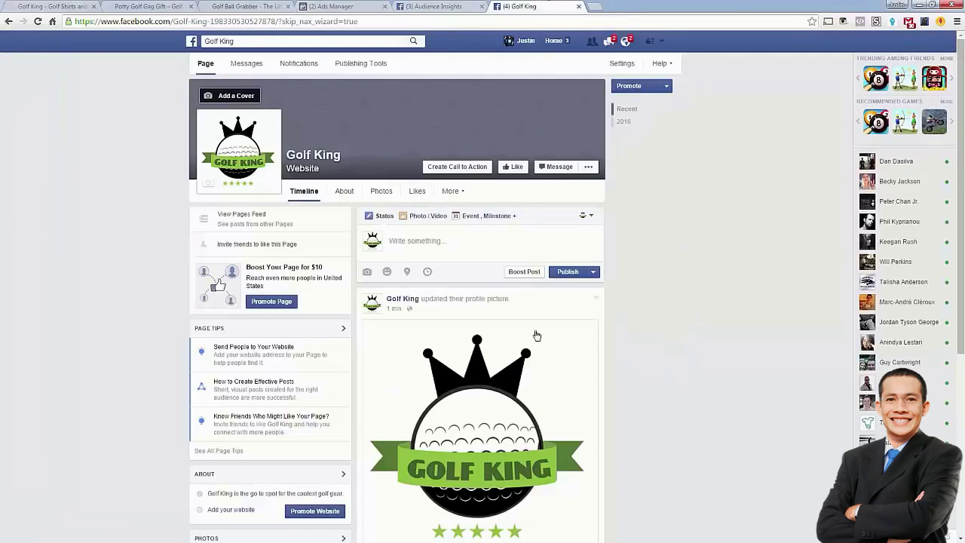
pyautogui.click(339, 6)
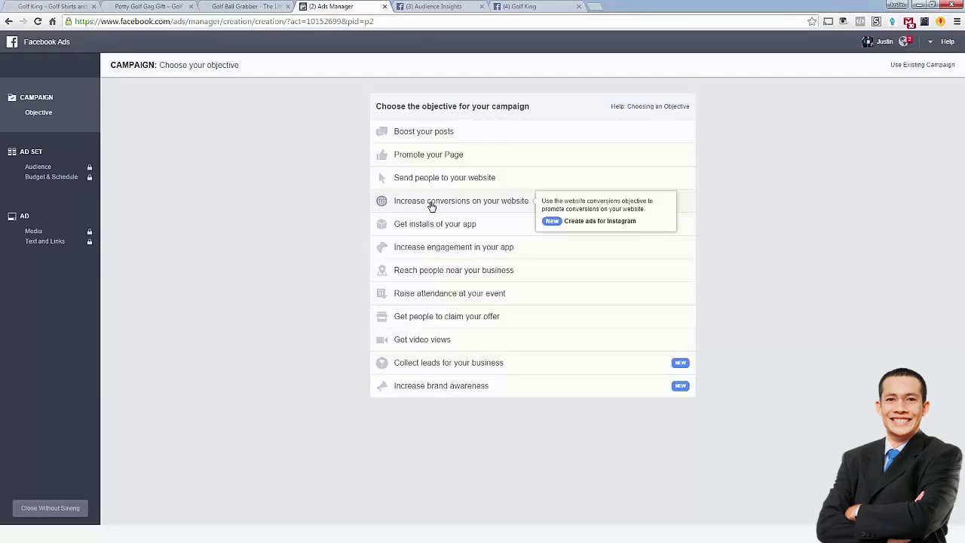
pyautogui.click(431, 205)
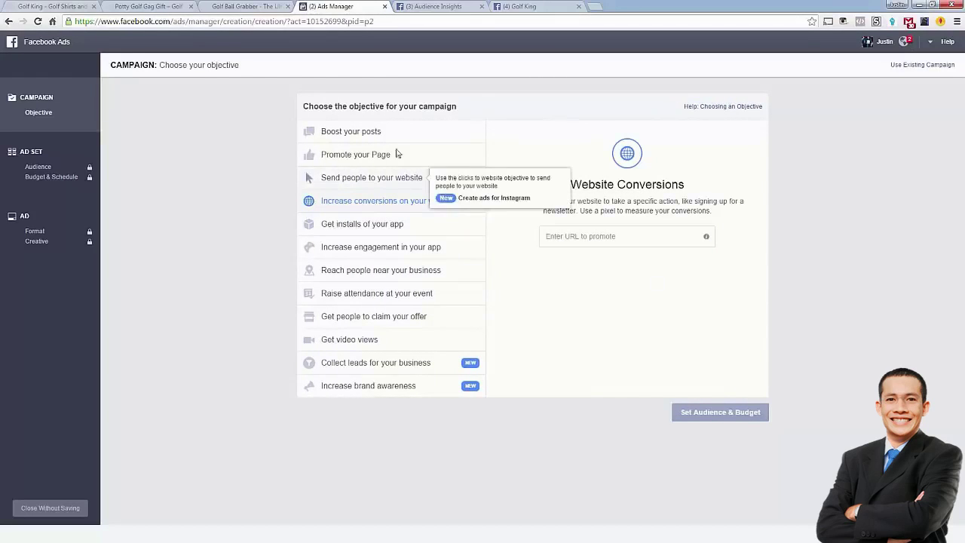
# - Copy the Golf Ball Grabber product page's address from the store and enter it as the campaign's URL to promote
pyautogui.click(224, 6)
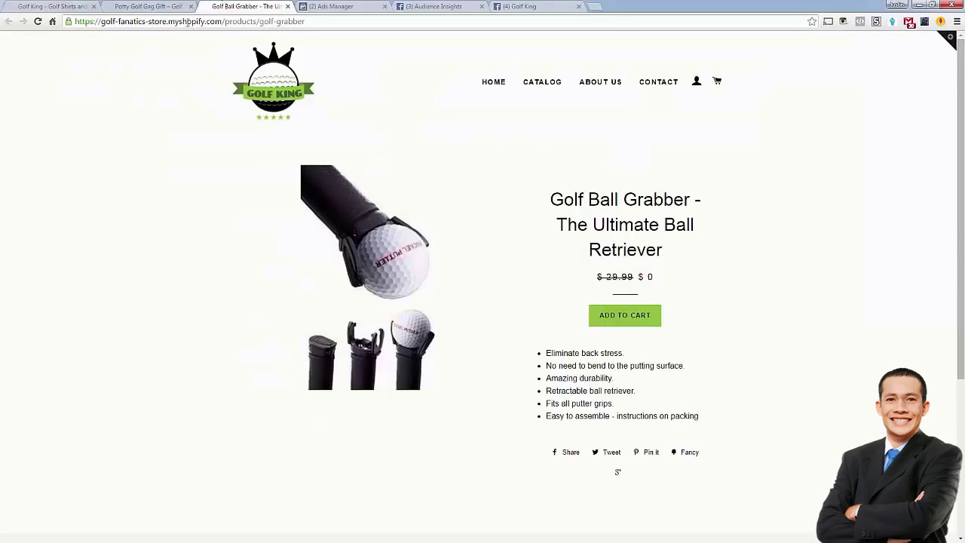
pyautogui.click(184, 20)
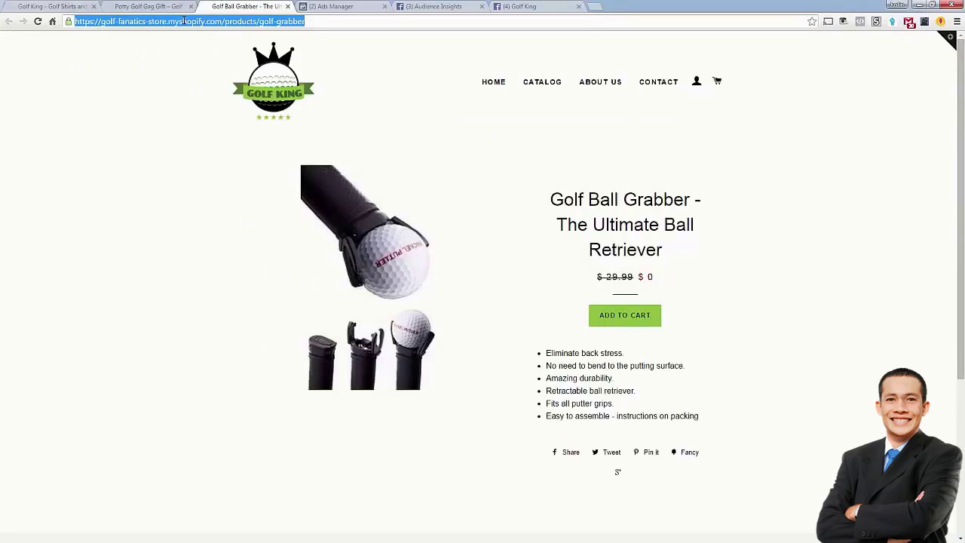
pyautogui.rightClick(184, 21)
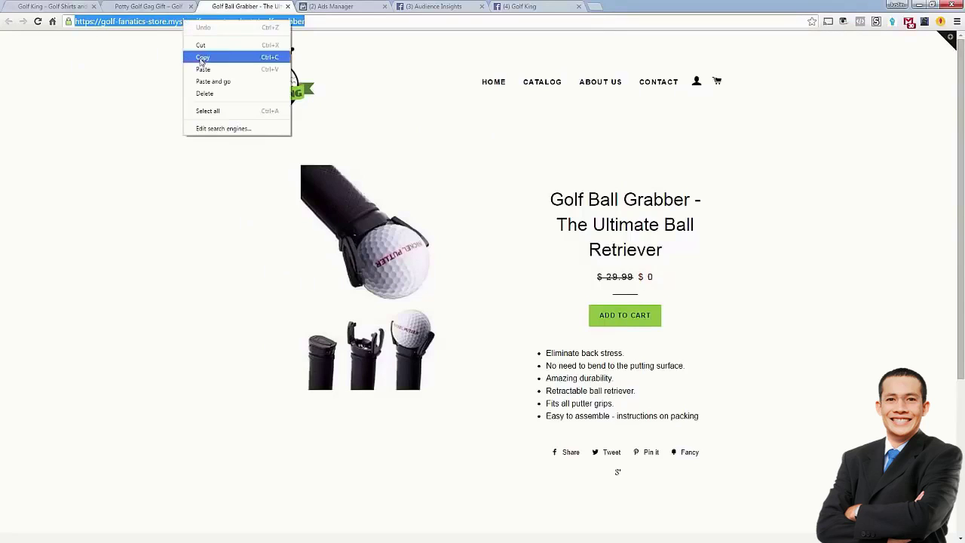
pyautogui.click(198, 62)
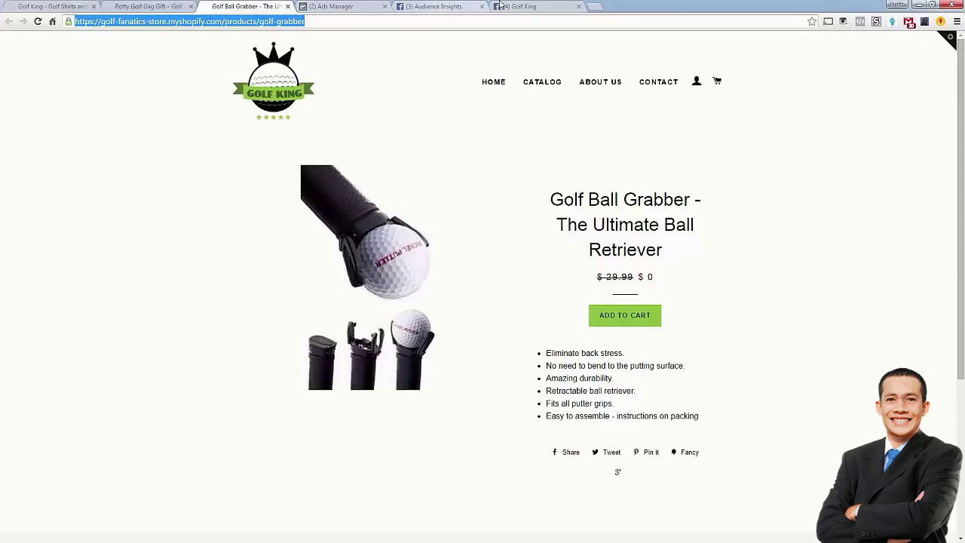
pyautogui.click(442, 7)
pyautogui.click(595, 238)
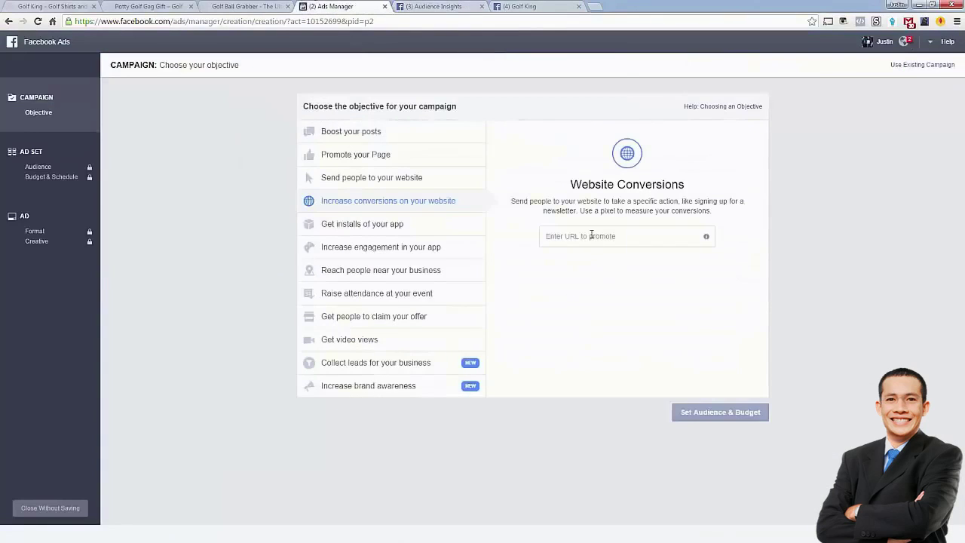
pyautogui.hotkey('ctrl', 'v')
# - Choose Purchase as the campaign's conversion event
pyautogui.click(596, 265)
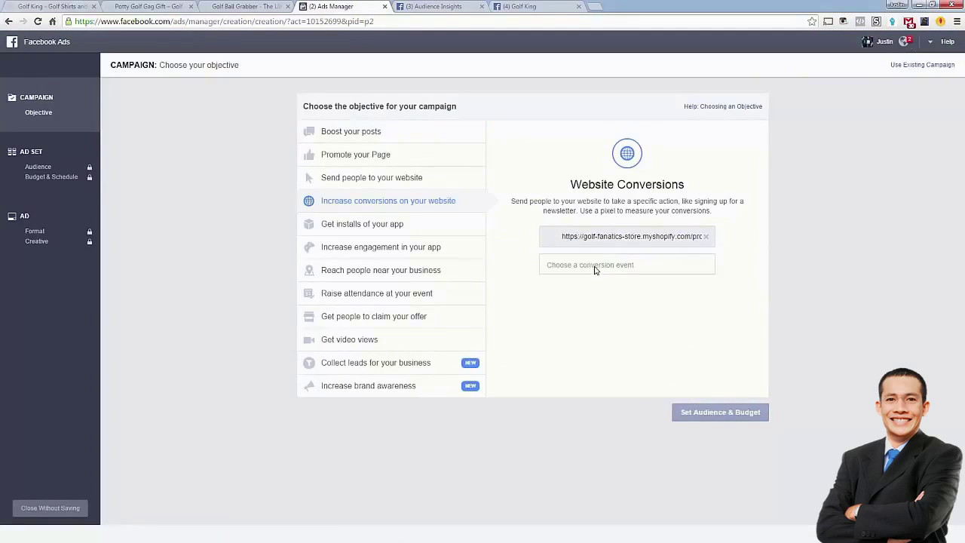
pyautogui.click(595, 267)
pyautogui.write('Pur')
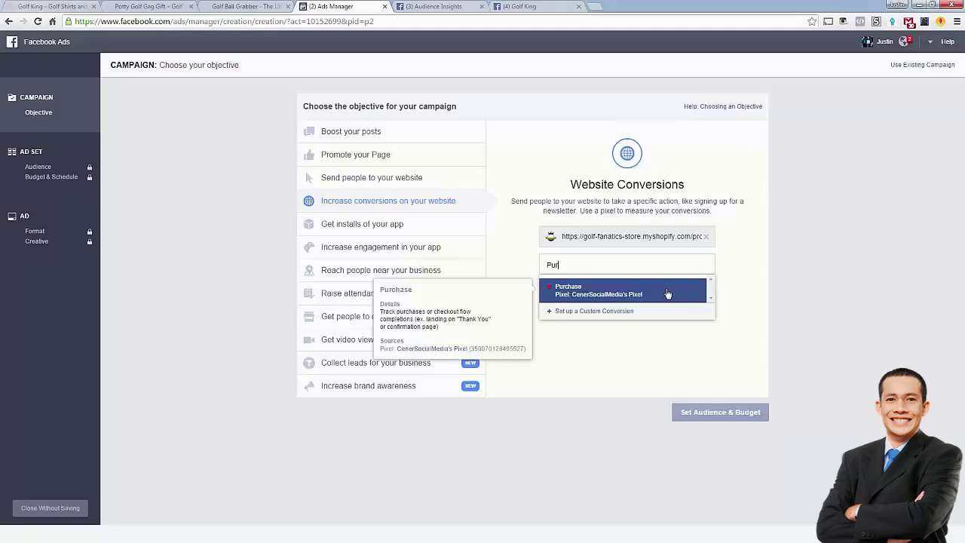
pyautogui.click(668, 294)
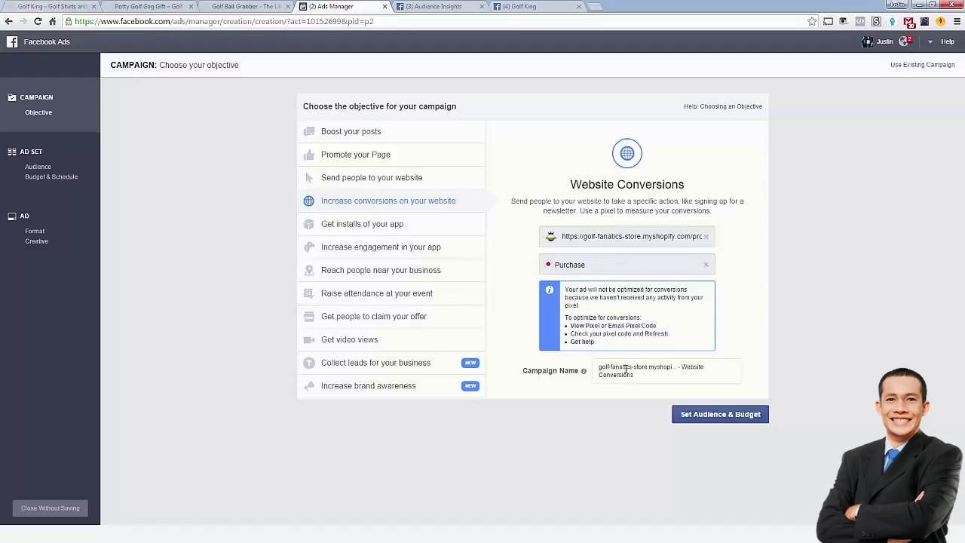
# - Name the campaign "Golf Ball Grabber Ad 1" and continue to its audience and budget settings
pyautogui.moveTo(632, 375); pyautogui.dragTo(560, 369)
pyautogui.write('A')
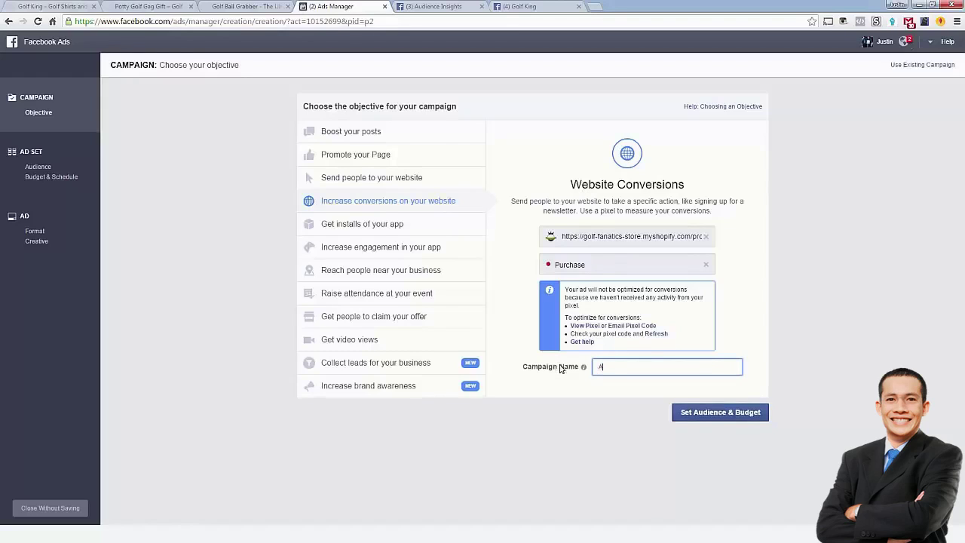
pyautogui.write('Golf Ball Grabber Ad 1')
pyautogui.click(736, 413)
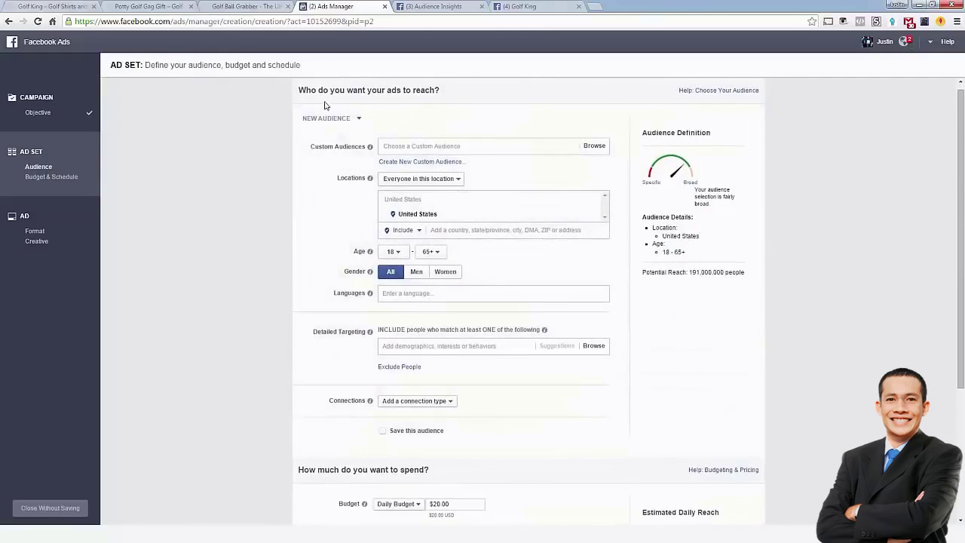
# - Review the golf audience's page likes in Audience Insights for pages to target
pyautogui.moveTo(298, 89); pyautogui.dragTo(474, 88)
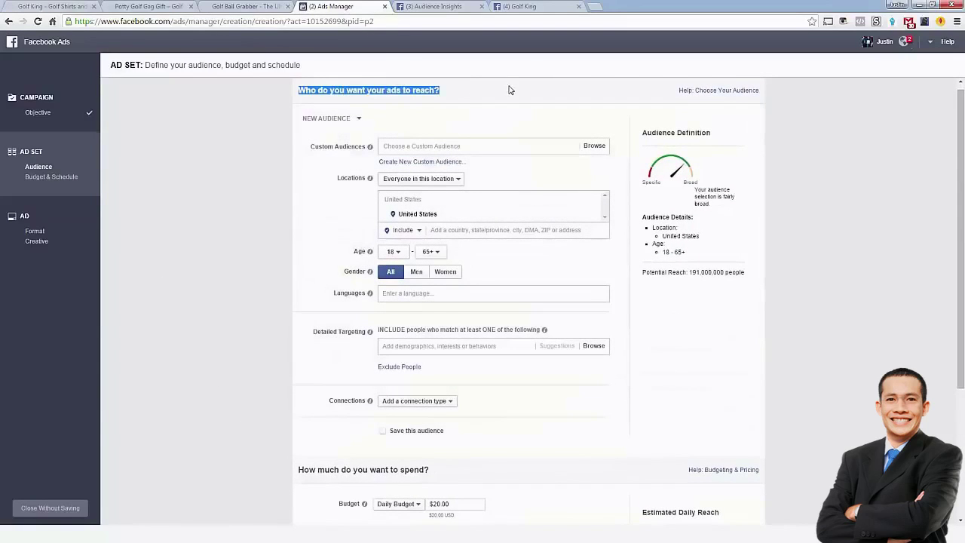
pyautogui.click(511, 89)
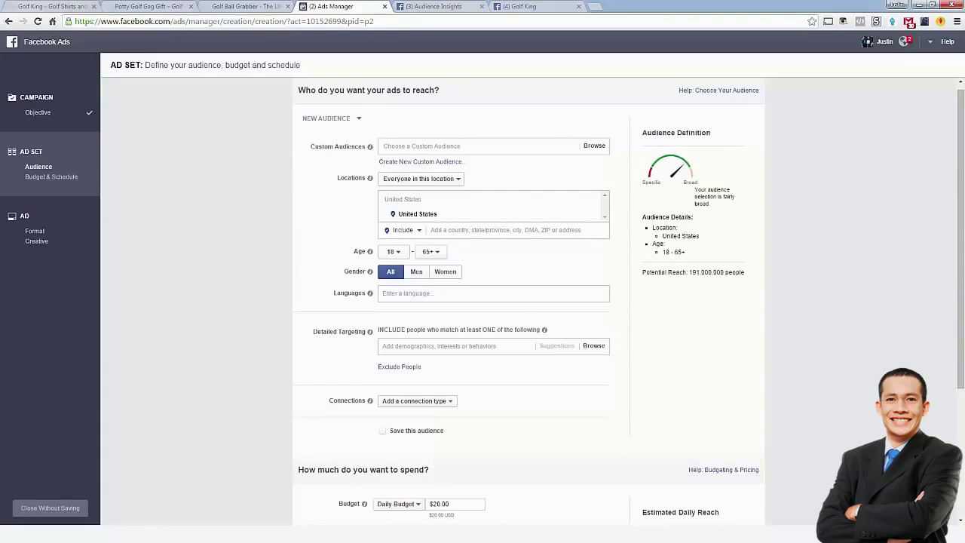
pyautogui.click(437, 6)
pyautogui.scroll(-2, 89, 275)
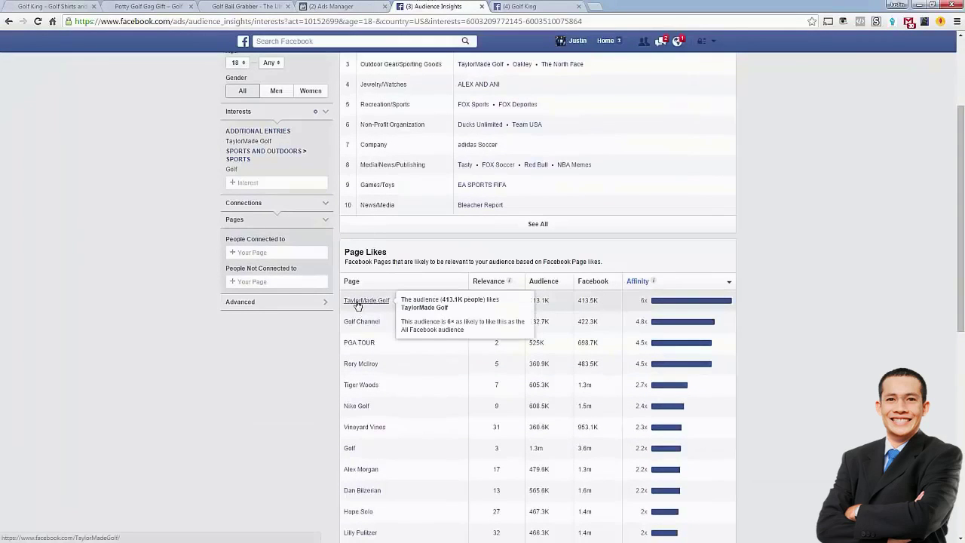
pyautogui.moveTo(388, 301)
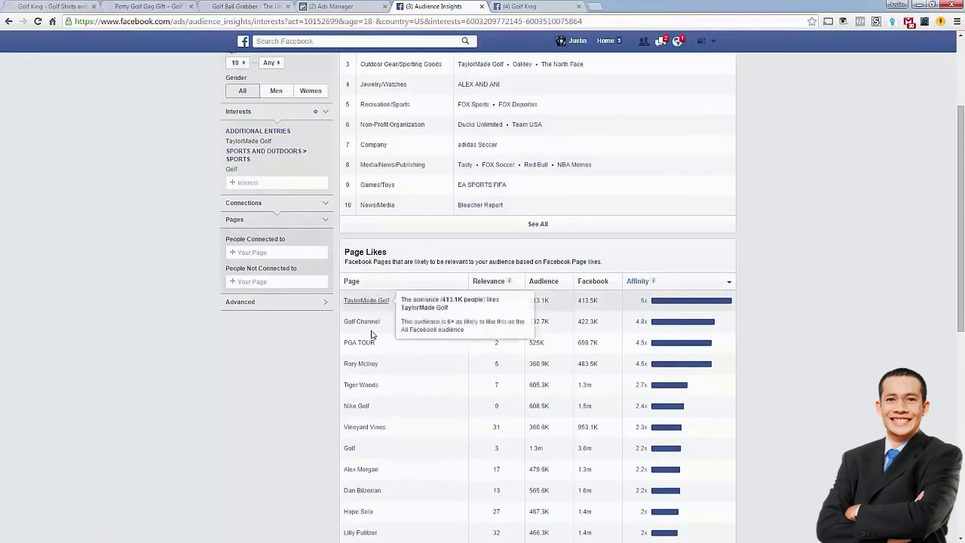
pyautogui.scroll(-1, 362, 310)
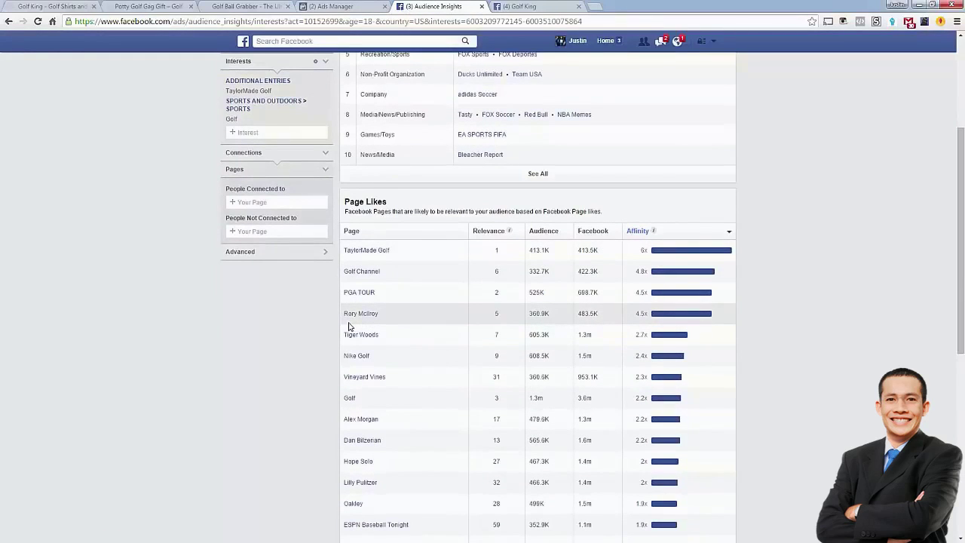
# - Set the minimum age of the ad set's audience to 20
pyautogui.click(332, 6)
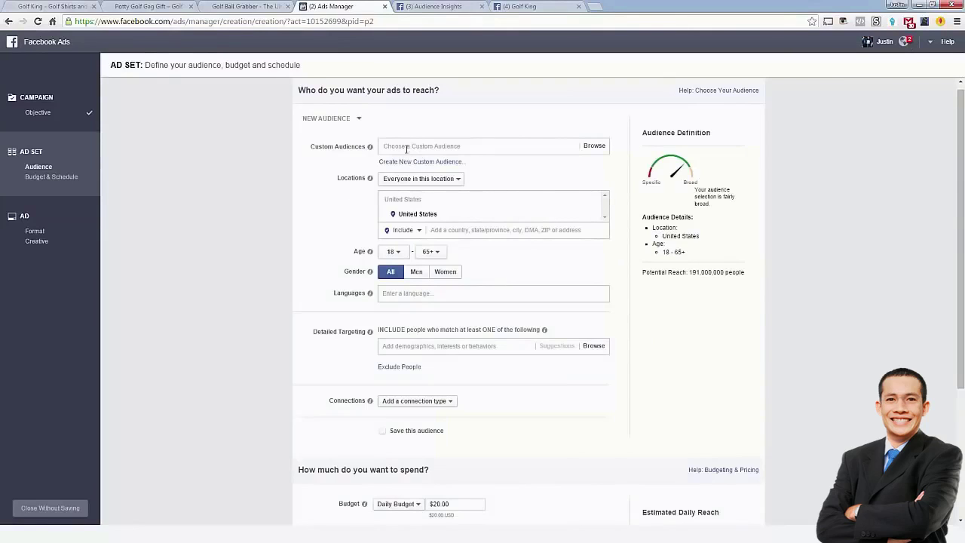
pyautogui.doubleClick(328, 147)
pyautogui.click(321, 147)
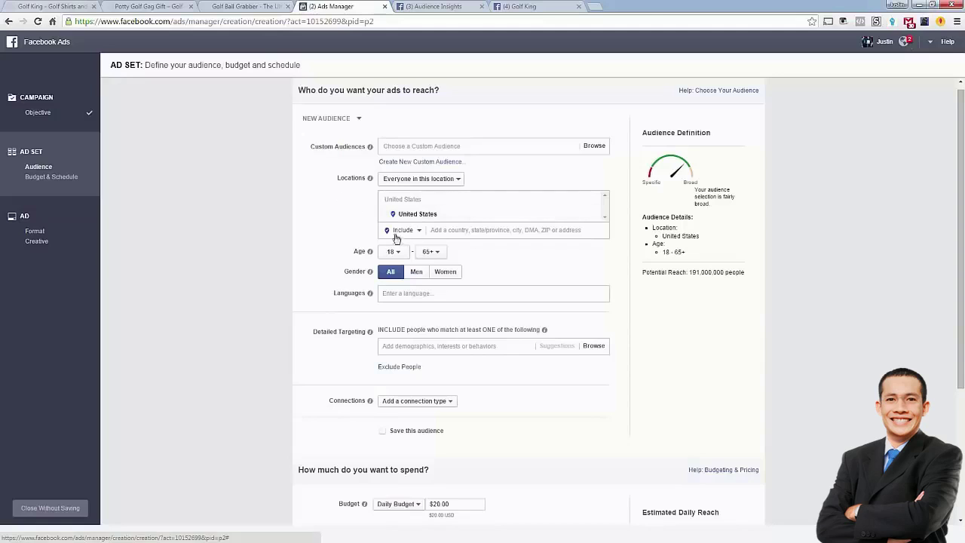
pyautogui.scroll(-1, 383, 232)
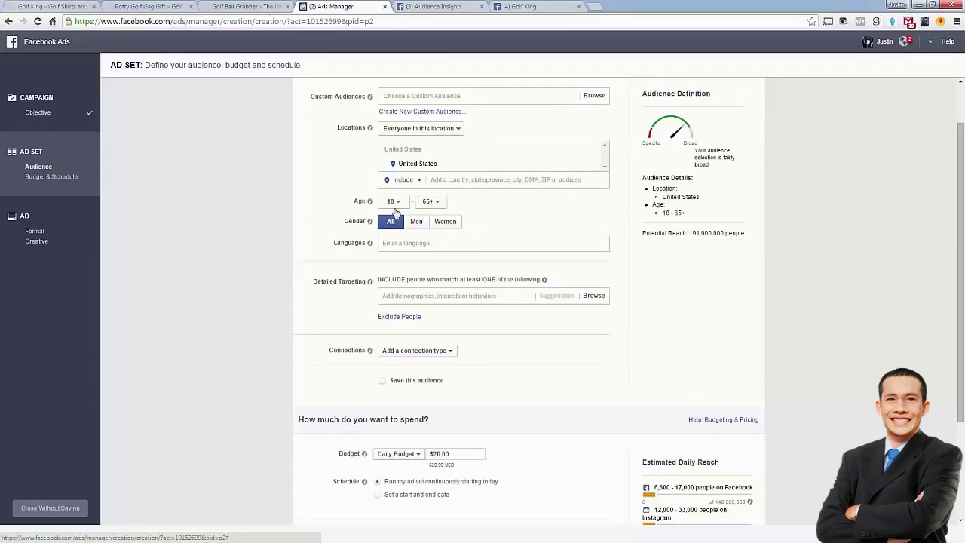
pyautogui.click(392, 203)
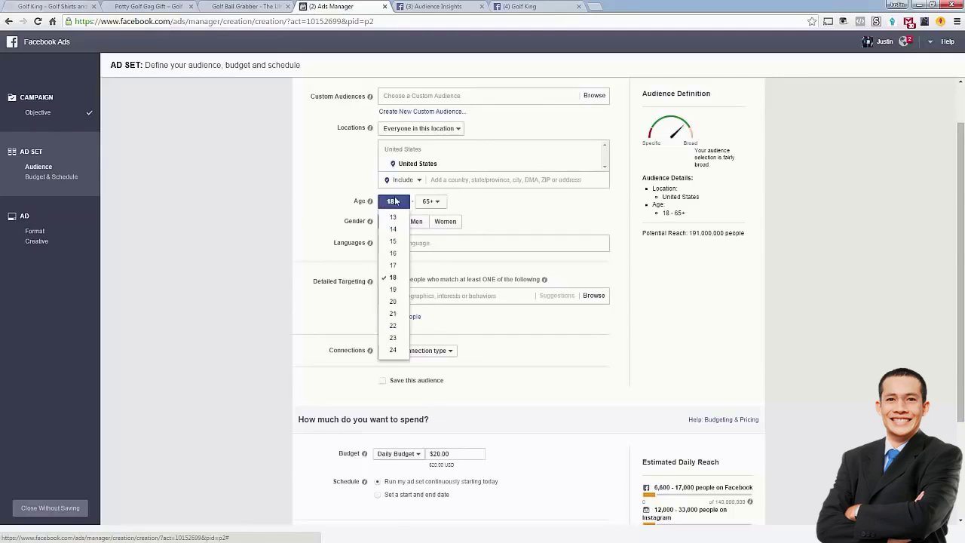
pyautogui.click(392, 302)
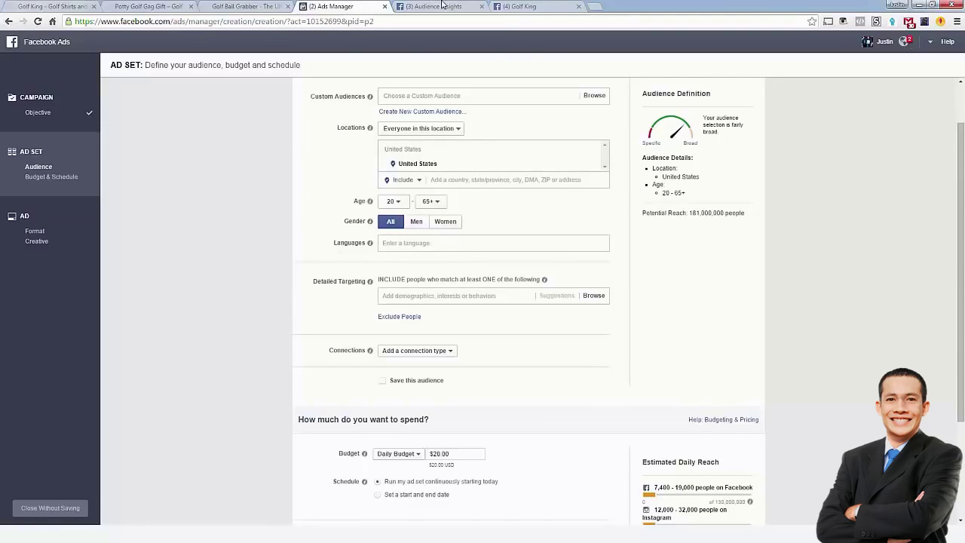
# - Check the age and gender demographics of the golf audience in Audience Insights
pyautogui.hotkey('ctrl', 'Tab')
pyautogui.scroll(3, 307, 306)
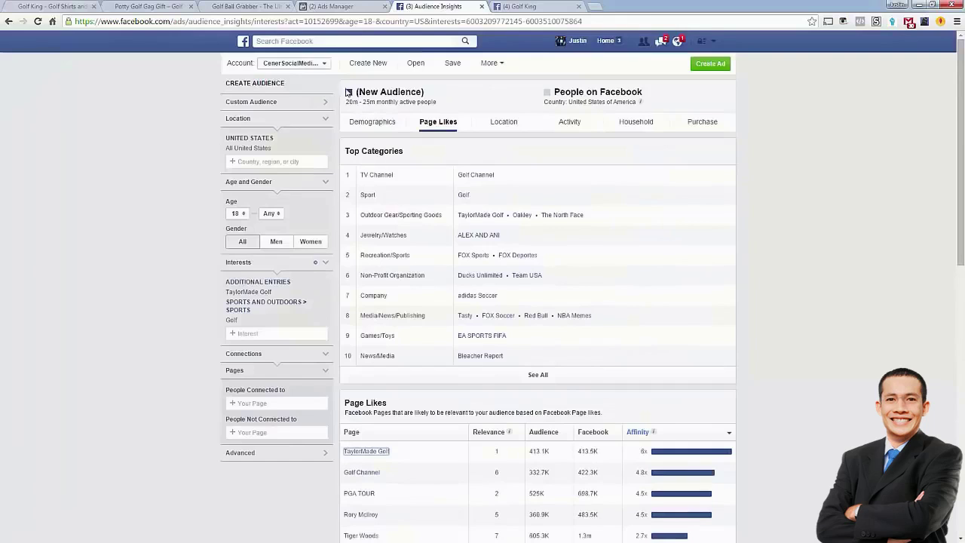
pyautogui.click(359, 126)
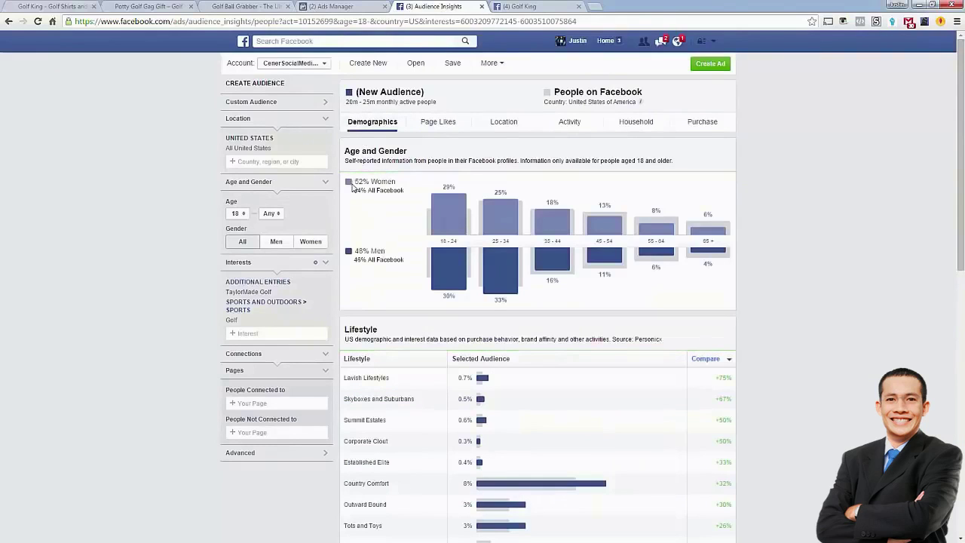
# - Compare the golf audience's share of women with all of Facebook in Audience Insights, then return to Ads Manager
pyautogui.moveTo(352, 183); pyautogui.dragTo(411, 184)
pyautogui.click(410, 184)
pyautogui.click(361, 6)
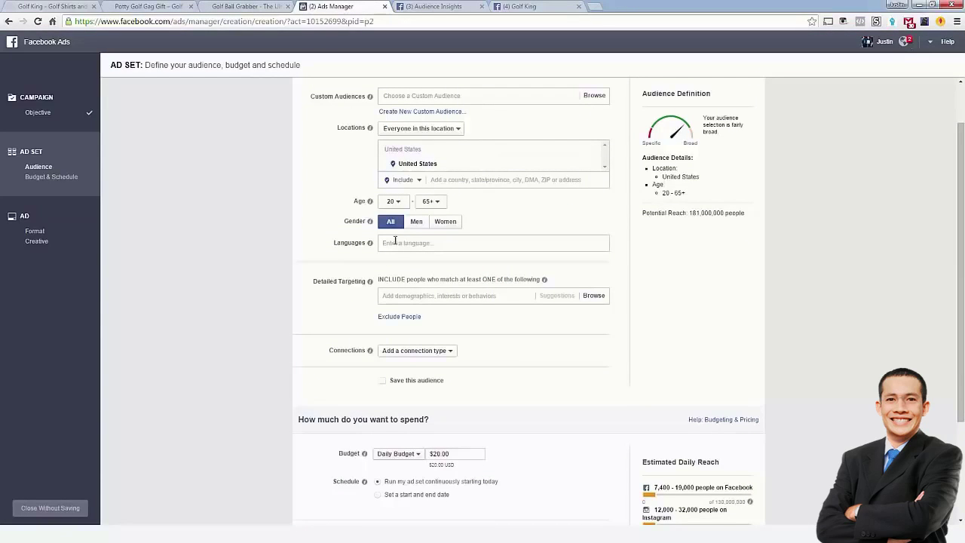
# - Look up the golf audience's top categories and page likes in Audience Insights for interests to target
pyautogui.click(407, 298)
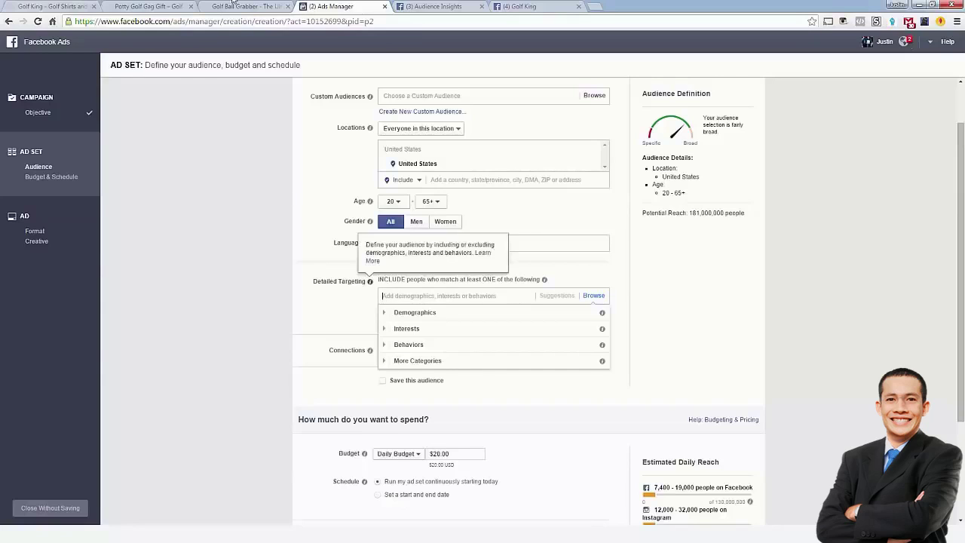
pyautogui.click(435, 7)
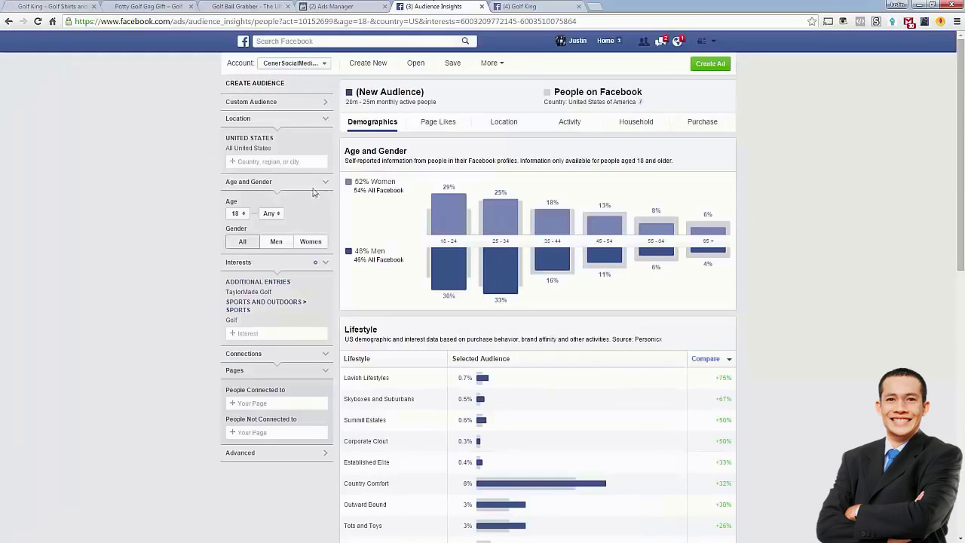
pyautogui.click(434, 130)
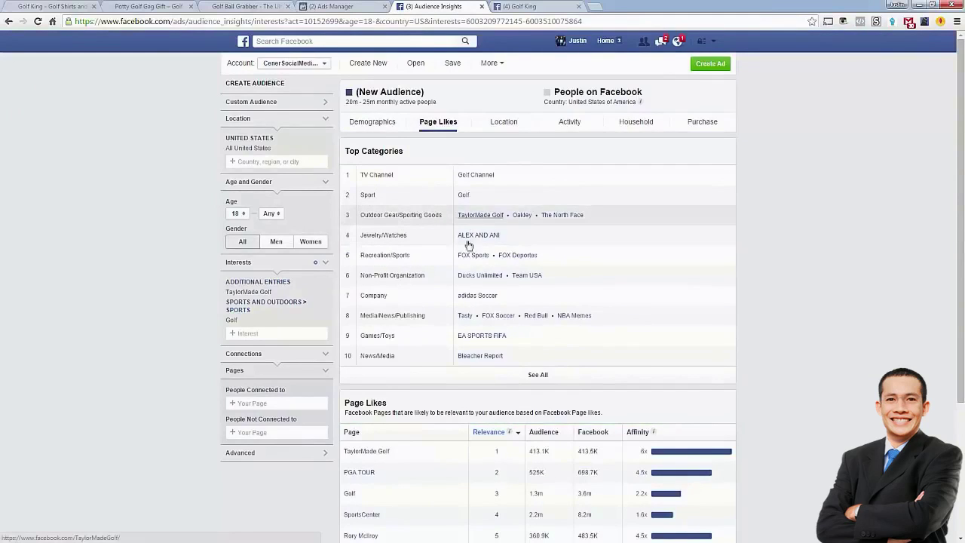
pyautogui.scroll(-2, 471, 234)
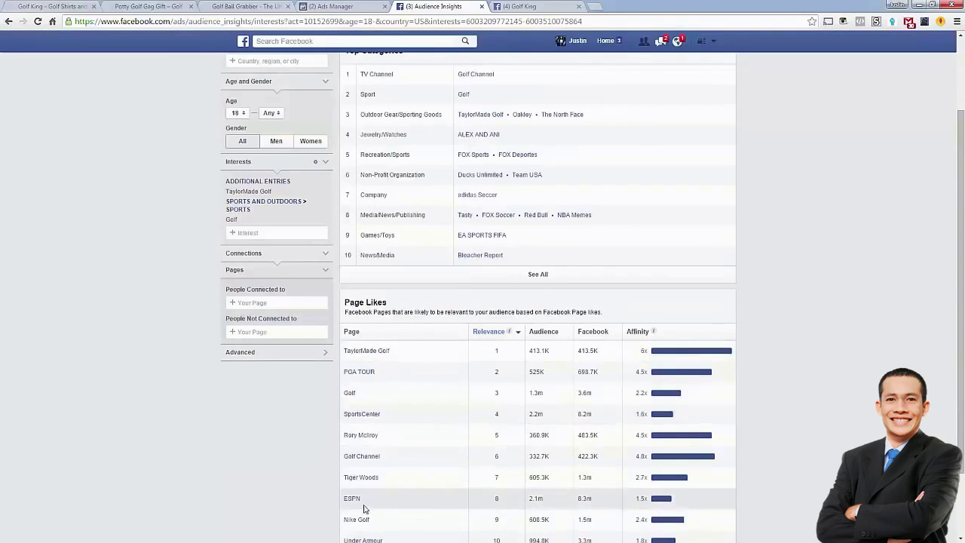
# - Add the TaylorMade Golf interest to the ad set's detailed targeting in Ads Manager
pyautogui.click(361, 5)
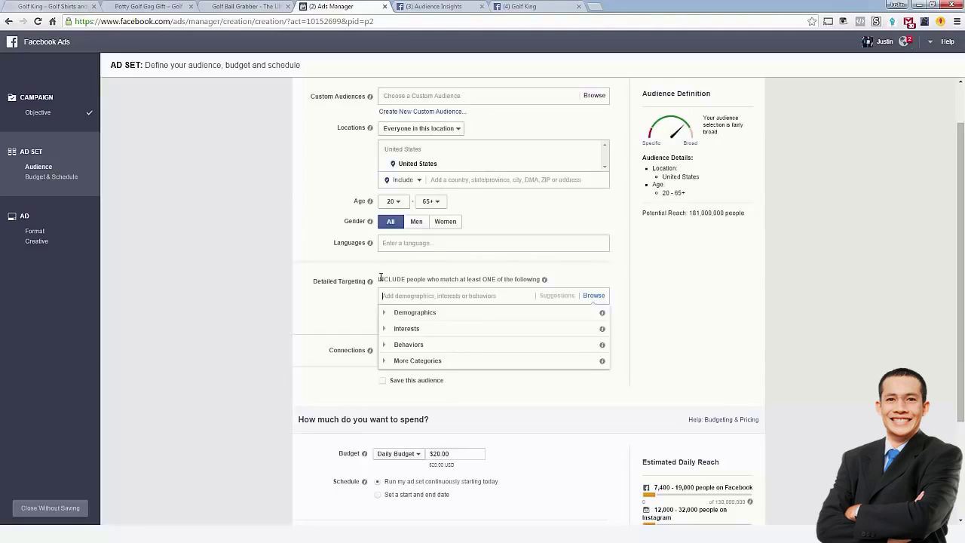
pyautogui.write('TaylorMade g')
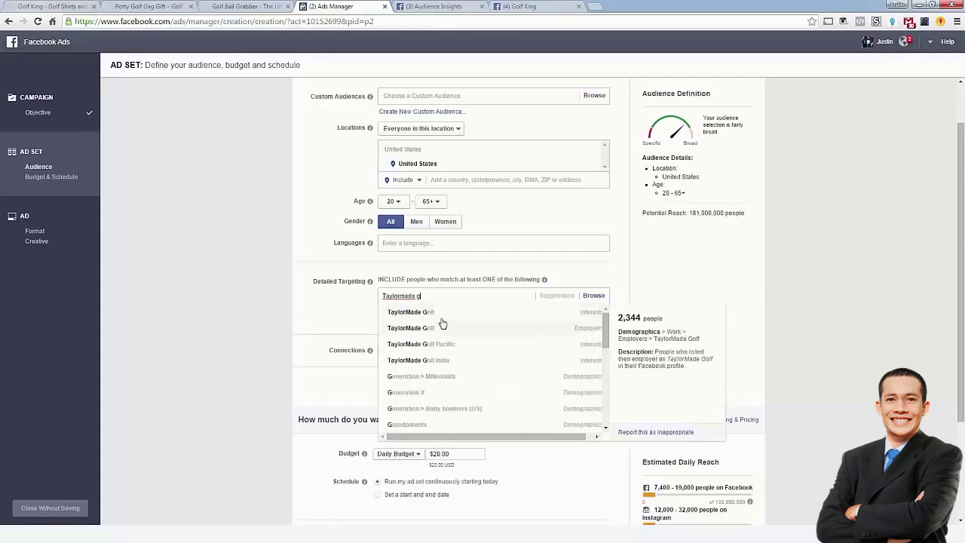
pyautogui.click(547, 314)
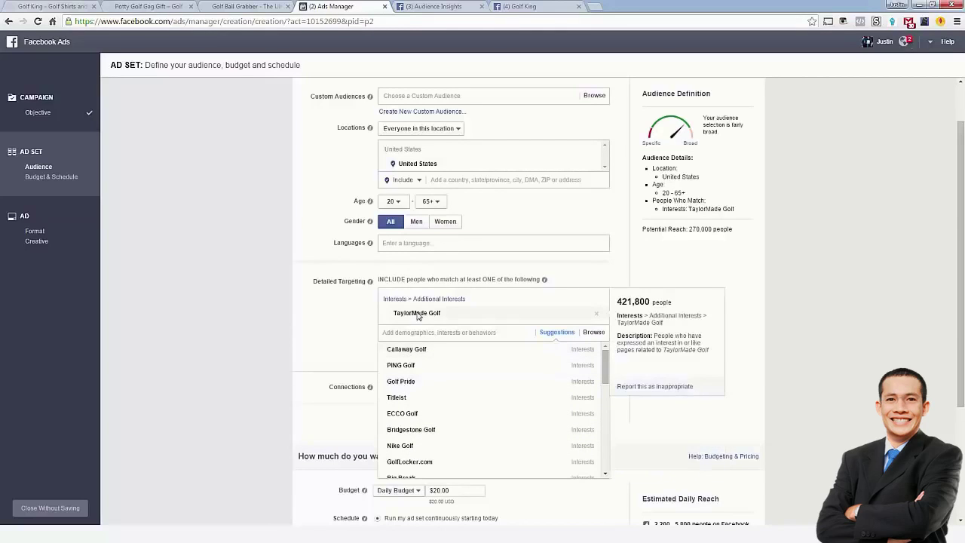
# - Add the suggested interests Callaway Golf, PING Golf and ECCO Golf to the ad set's detailed targeting
pyautogui.click(416, 6)
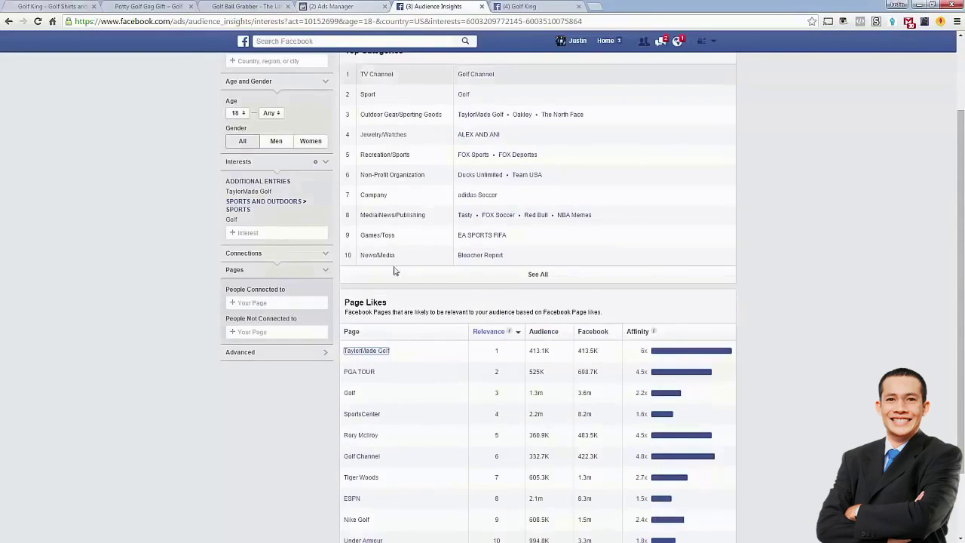
pyautogui.click(338, 6)
pyautogui.moveTo(372, 284)
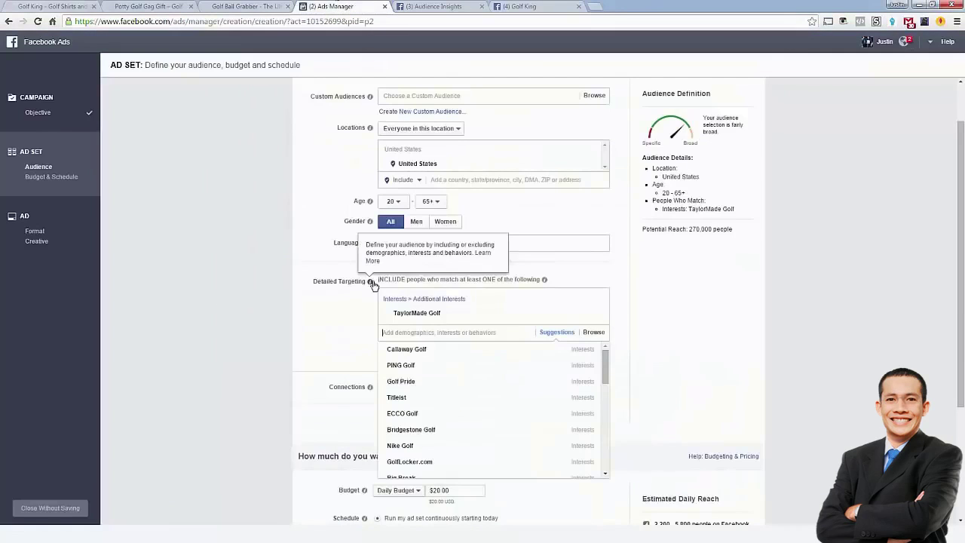
pyautogui.click(408, 352)
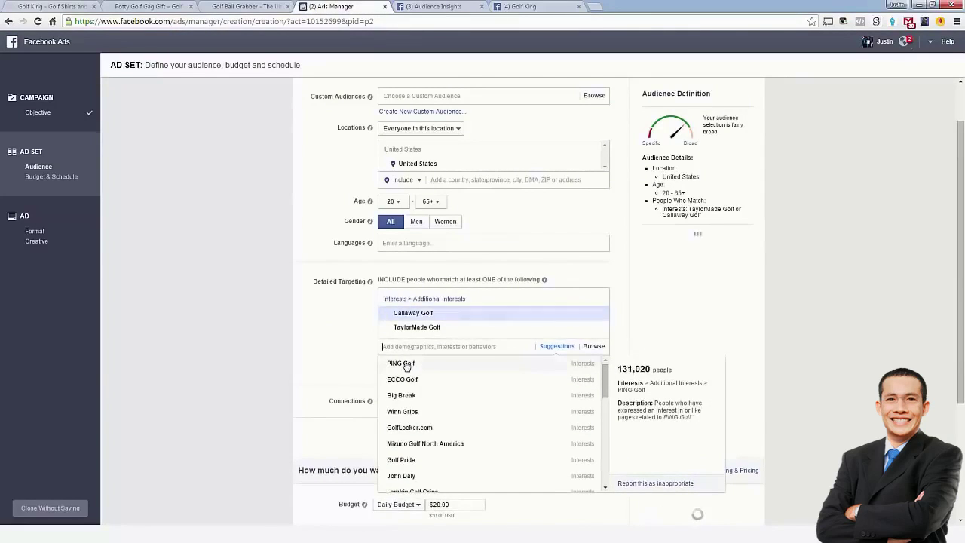
pyautogui.click(407, 365)
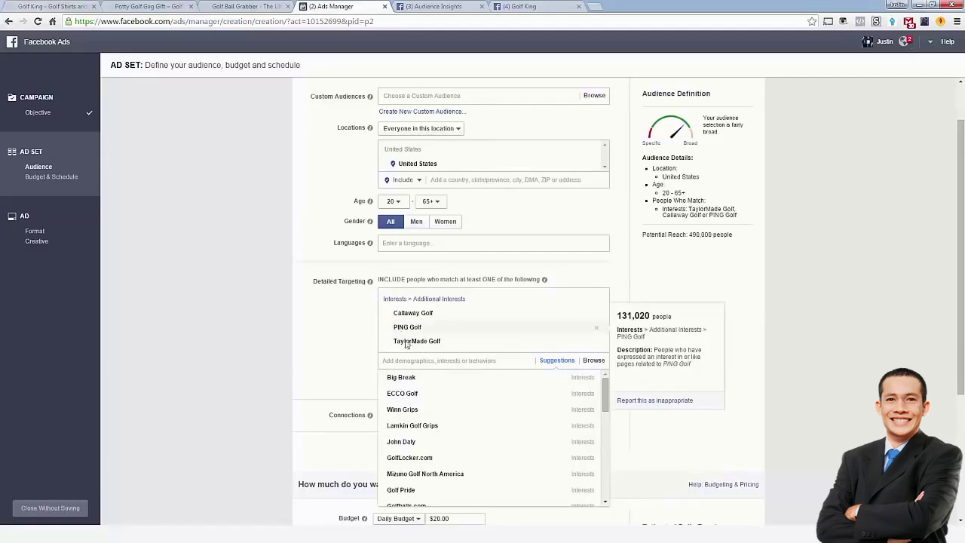
pyautogui.click(416, 394)
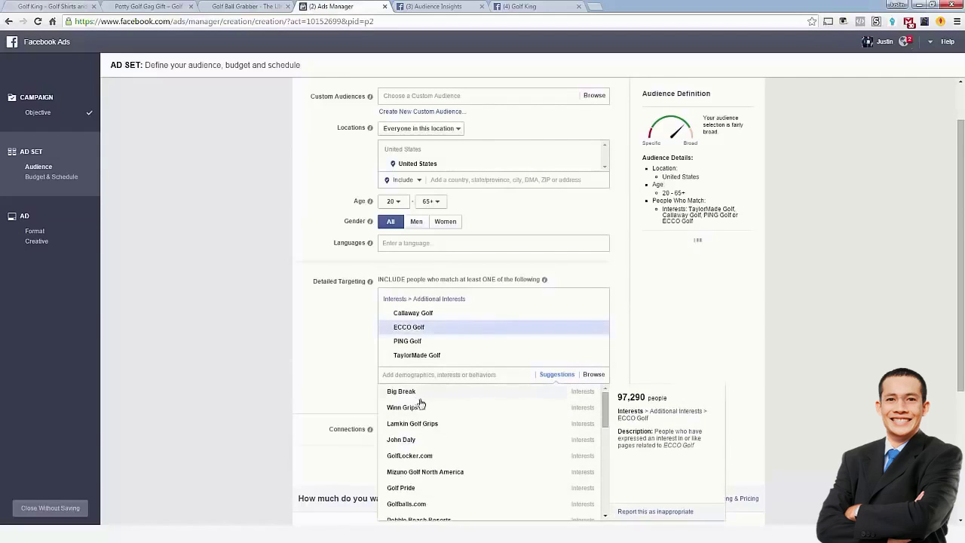
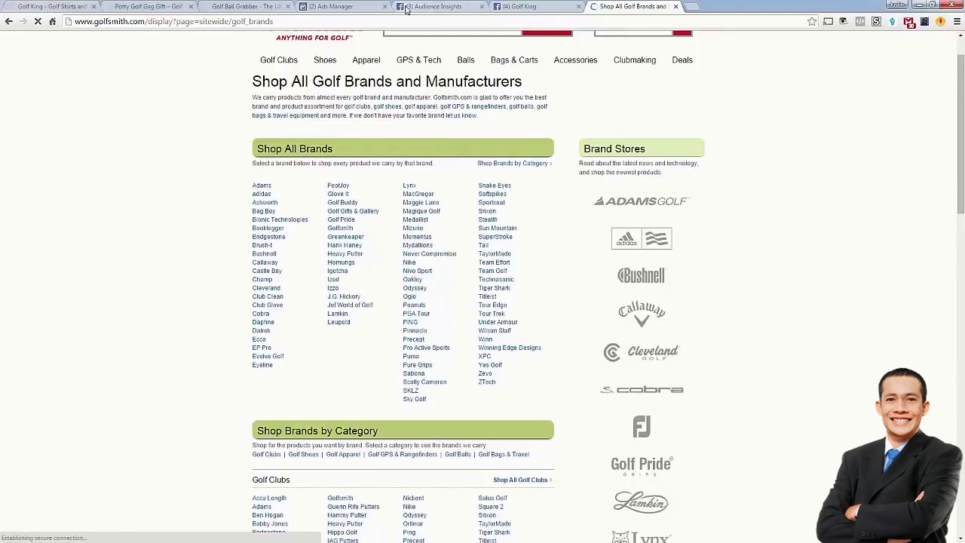
# - Add the Titleist interest to the ad set's detailed targeting in Ads Manager
pyautogui.click(343, 6)
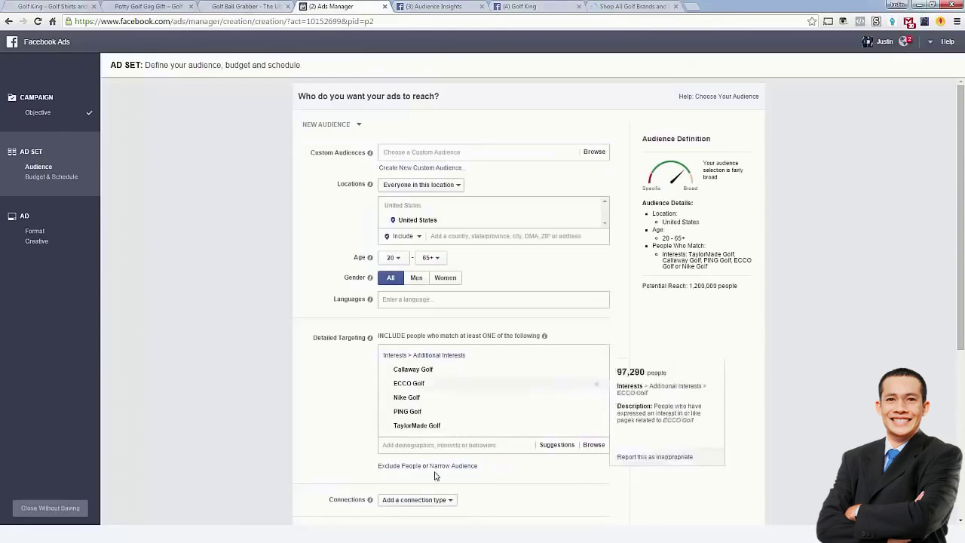
pyautogui.click(420, 446)
pyautogui.write('Titleist')
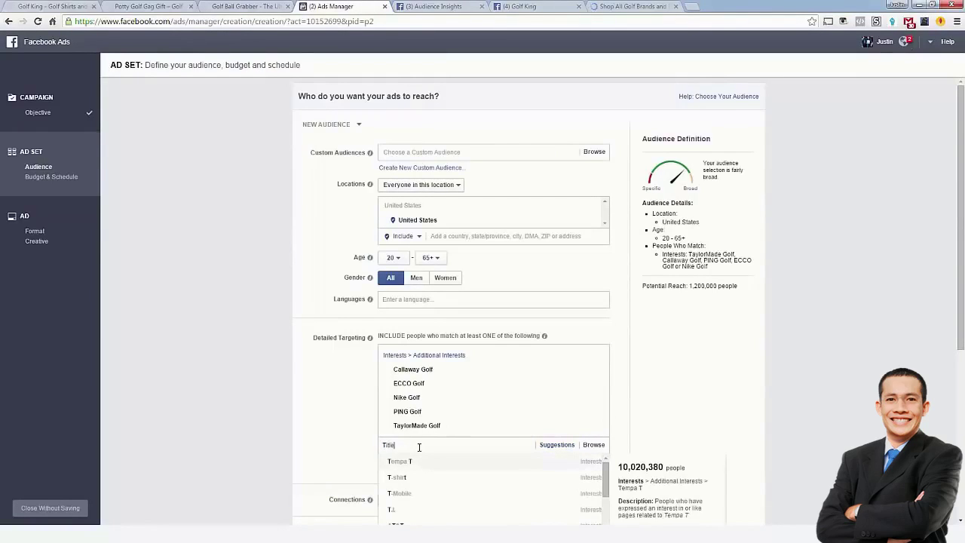
pyautogui.press('BackSpace')
pyautogui.press('BackSpace')
pyautogui.press('BackSpace')
pyautogui.press('BackSpace')
pyautogui.press('BackSpace')
pyautogui.press('BackSpace')
pyautogui.press('BackSpace')
pyautogui.press('BackSpace')
pyautogui.write('T')
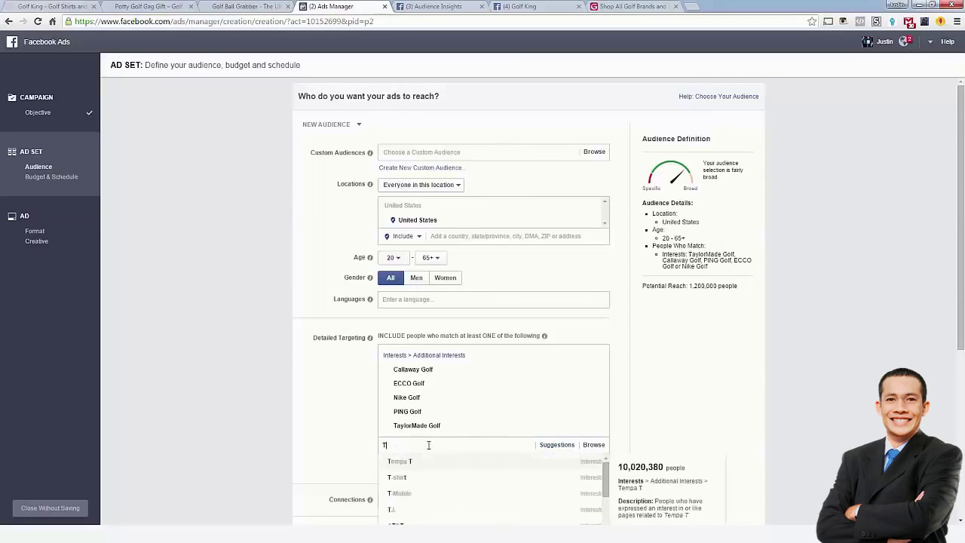
pyautogui.write('itleist')
pyautogui.press('Return')
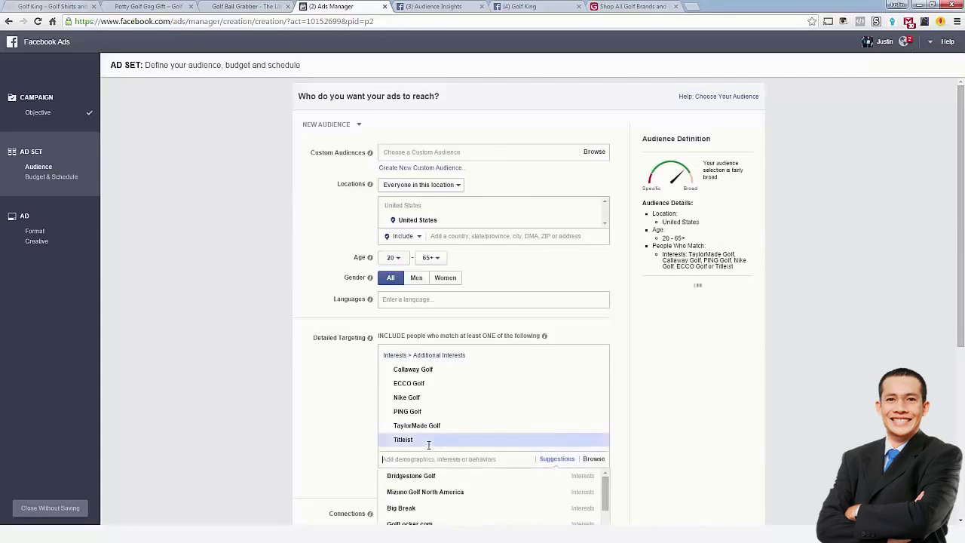
pyautogui.click(666, 367)
# - Set the ad set's daily budget to $5.00
pyautogui.scroll(-1, 665, 367)
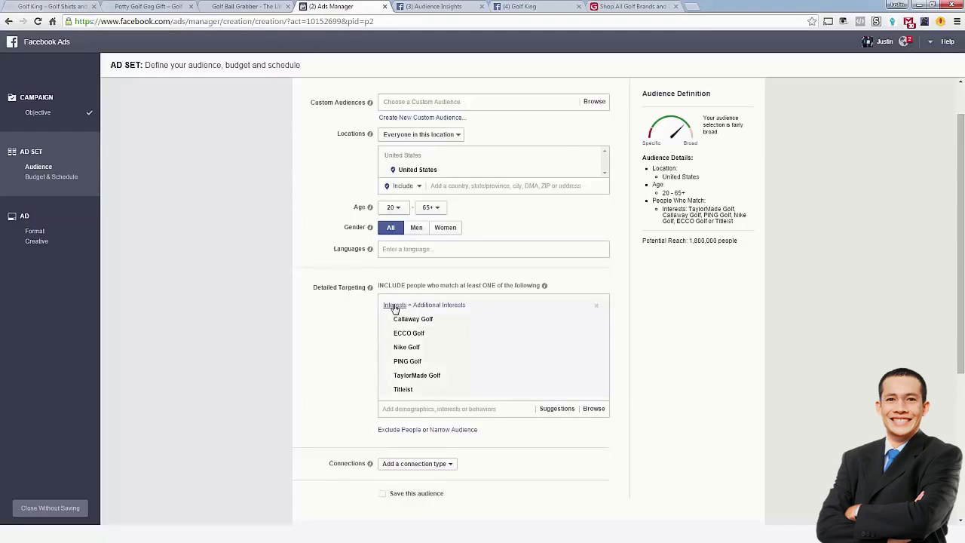
pyautogui.moveTo(412, 352)
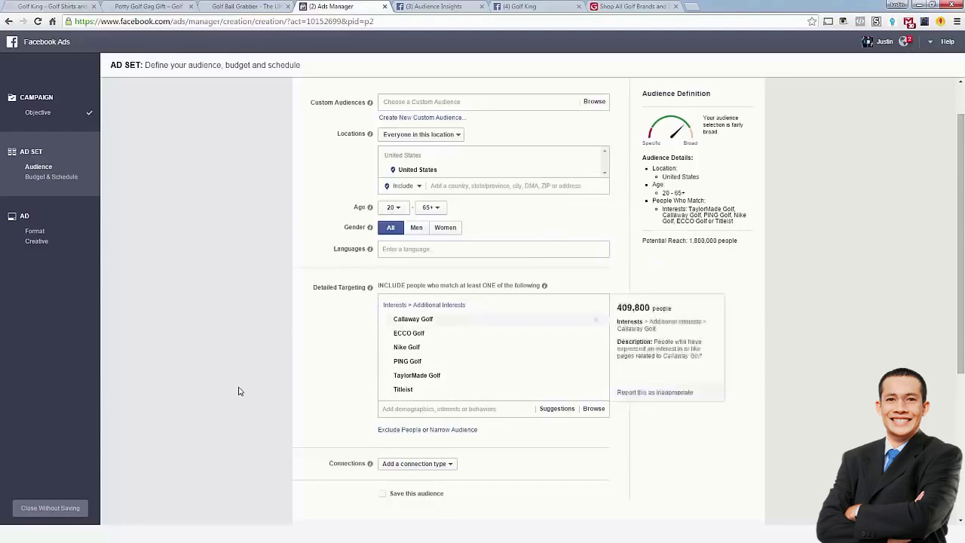
pyautogui.scroll(-3, 240, 392)
pyautogui.scroll(-1, 240, 391)
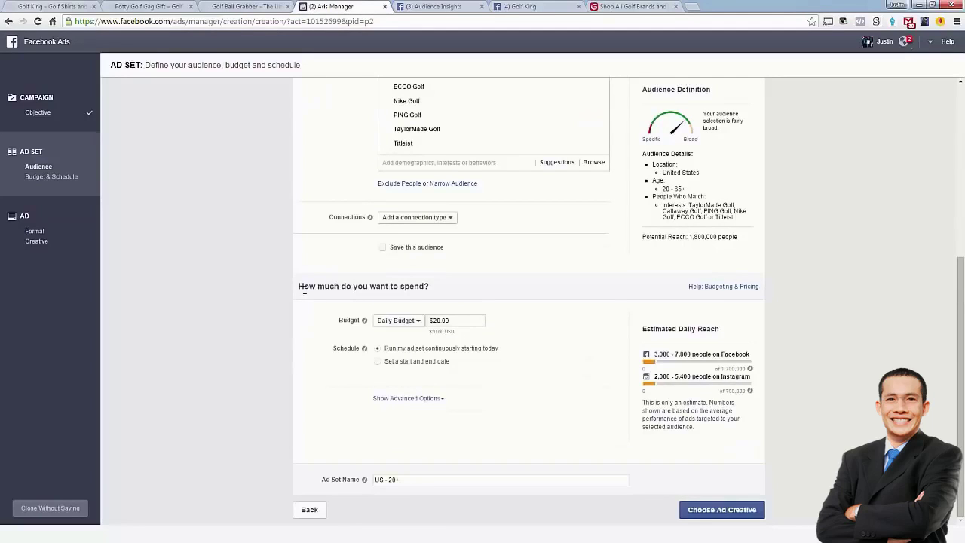
pyautogui.moveTo(440, 320); pyautogui.dragTo(378, 323)
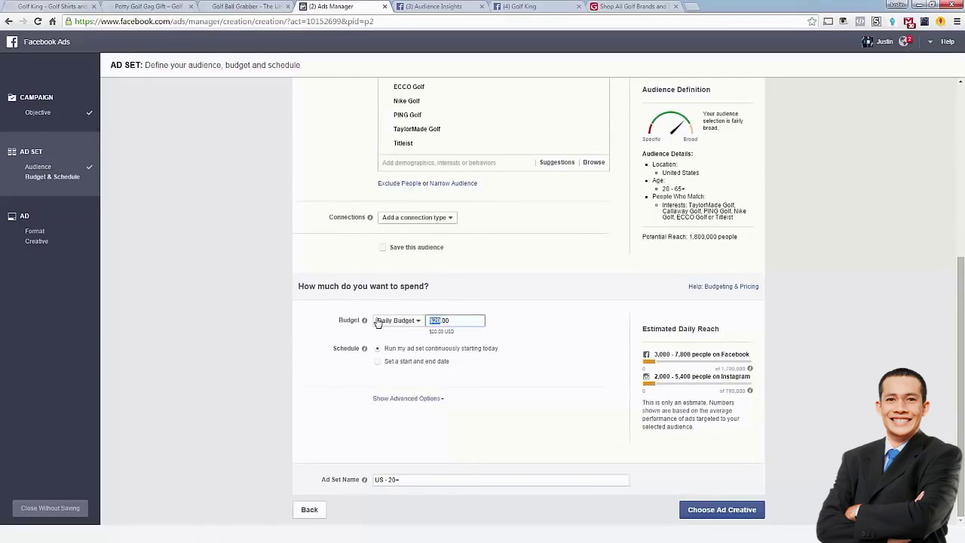
pyautogui.write('5')
pyautogui.click(272, 324)
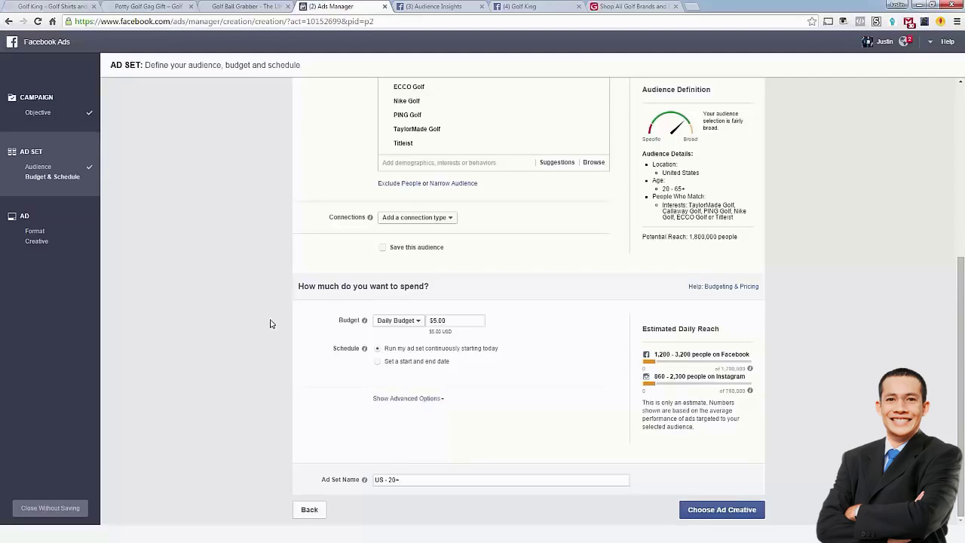
# - Keep the ad set running continuously starting today and continue to the ad creative
pyautogui.click(401, 361)
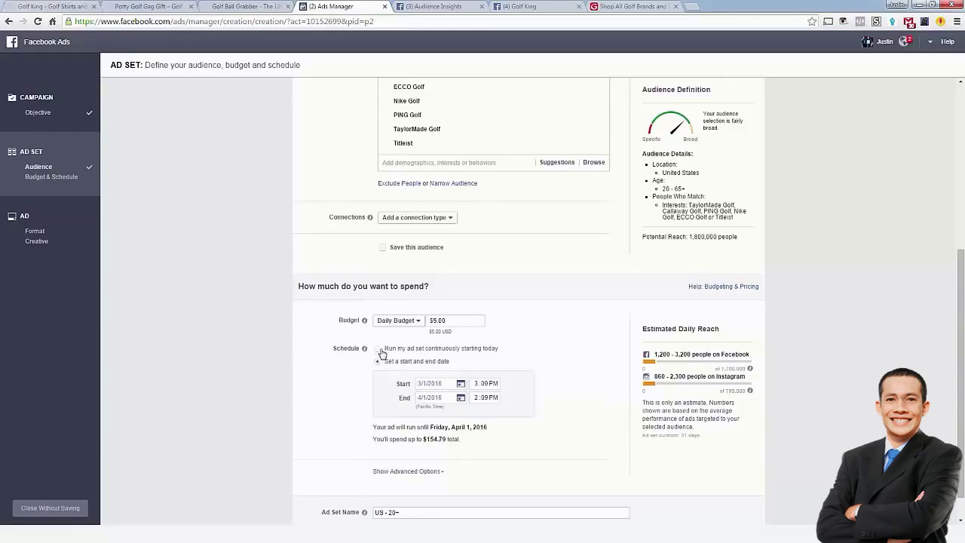
pyautogui.click(379, 349)
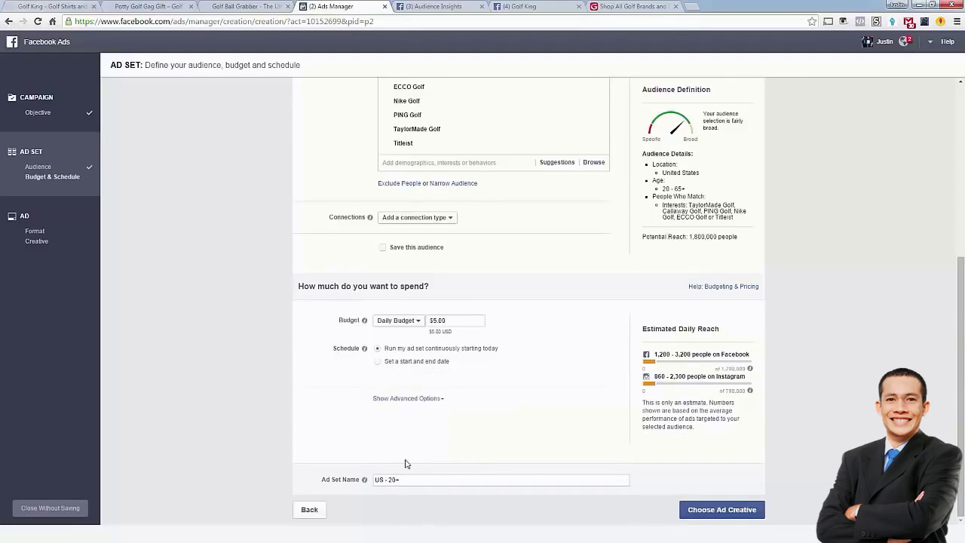
pyautogui.click(746, 515)
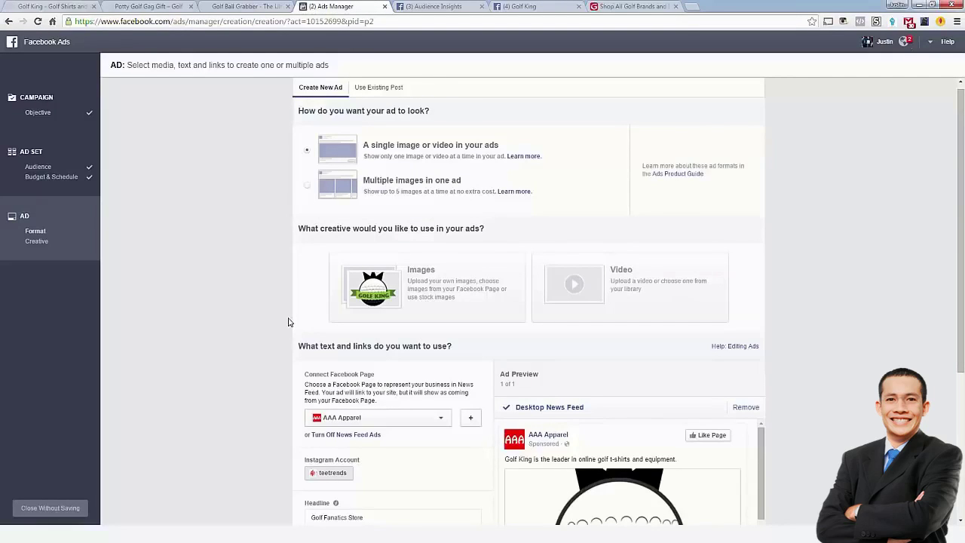
# - Connect the Golf King Facebook page to the ad
pyautogui.scroll(-3, 934, 424)
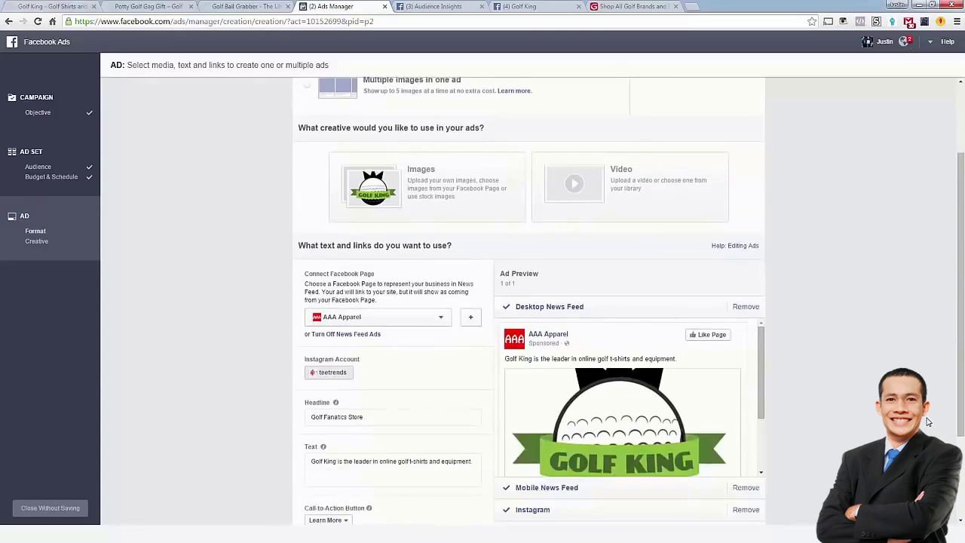
pyautogui.scroll(-1, 928, 423)
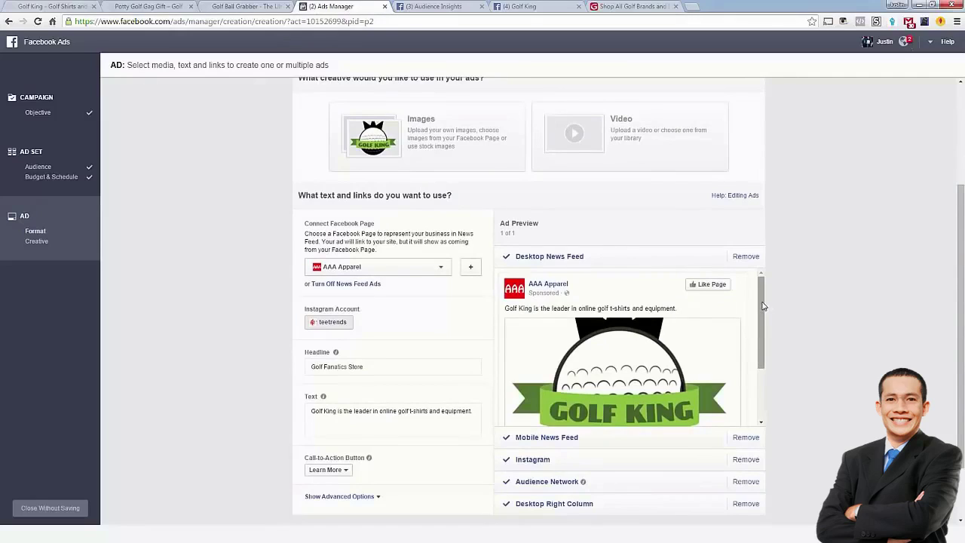
pyautogui.moveTo(758, 318)
pyautogui.mouseDown()
pyautogui.moveTo(763, 385)
pyautogui.moveTo(743, 314)
pyautogui.mouseUp()
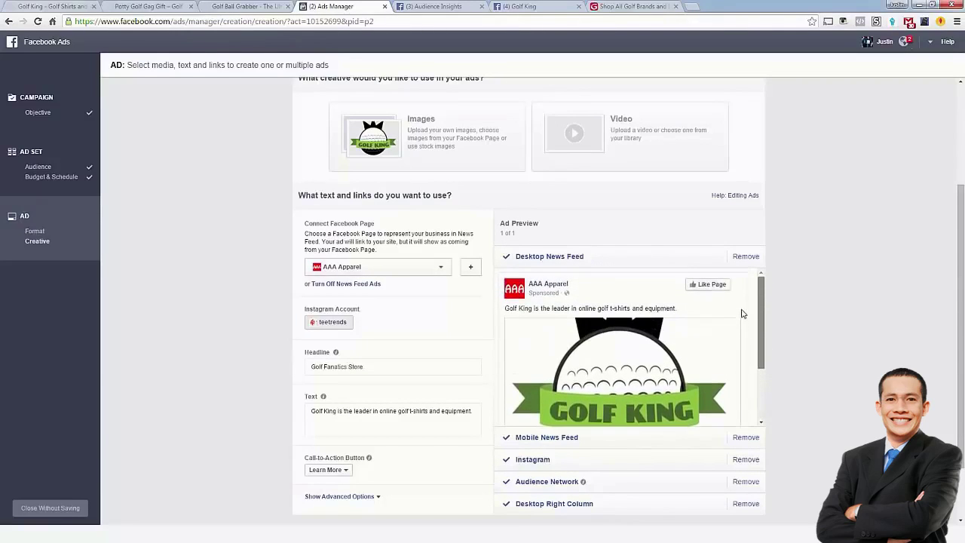
pyautogui.click(378, 270)
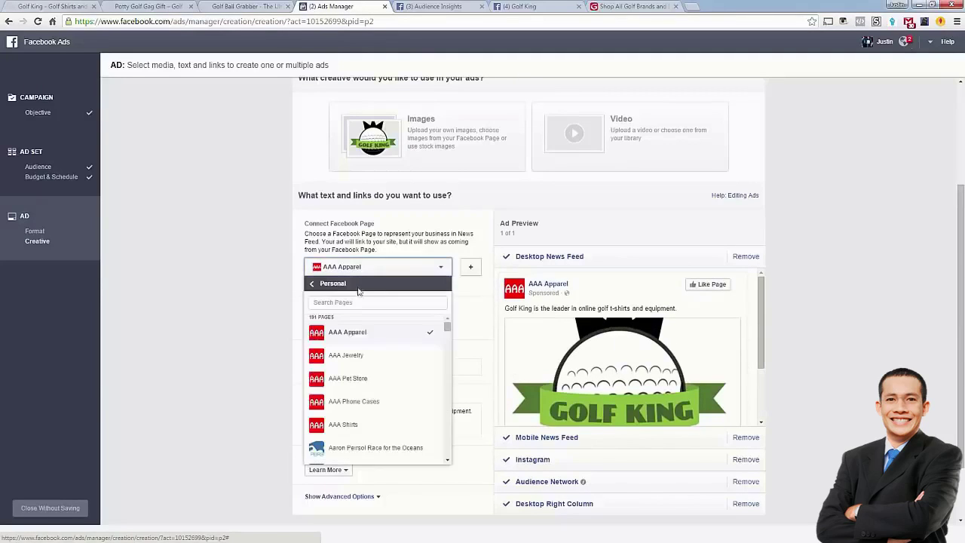
pyautogui.write('Golf')
pyautogui.click(358, 337)
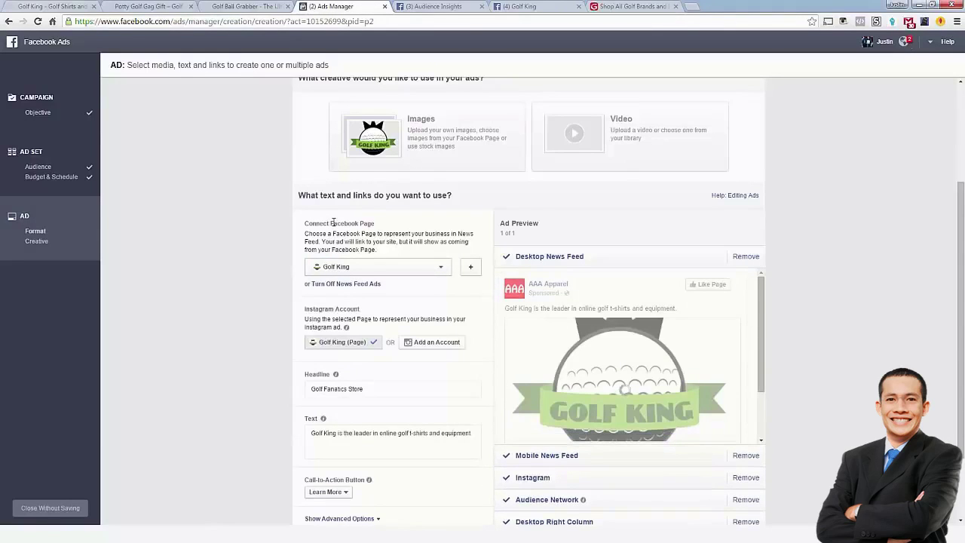
# - Preview the ad in the Mobile News Feed, Instagram, Audience Network and Desktop Right Column placements
pyautogui.scroll(-1, 780, 452)
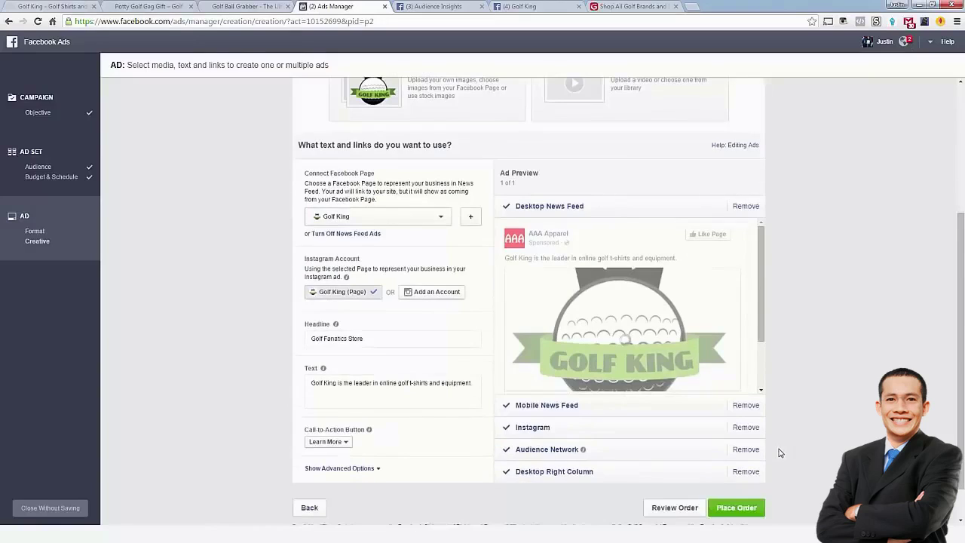
pyautogui.click(550, 415)
pyautogui.click(549, 428)
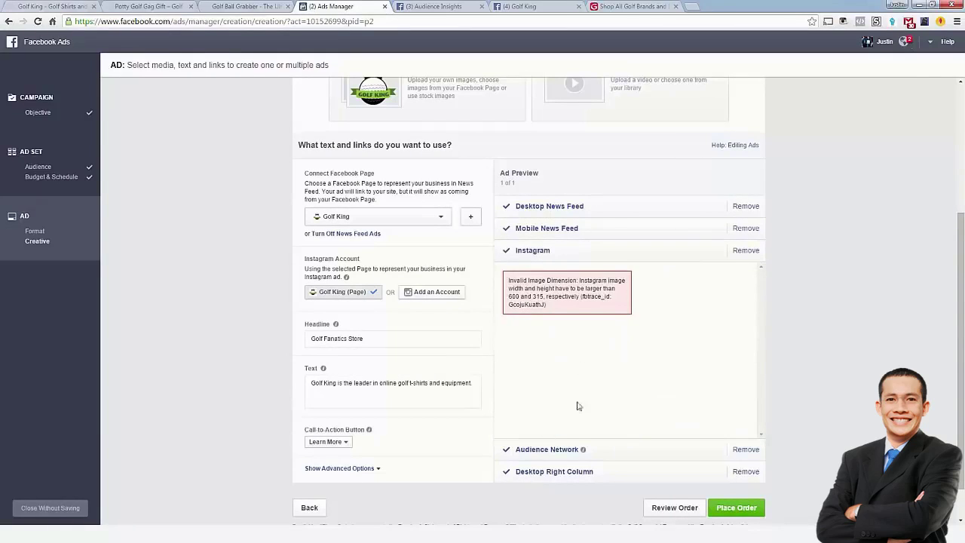
pyautogui.click(571, 449)
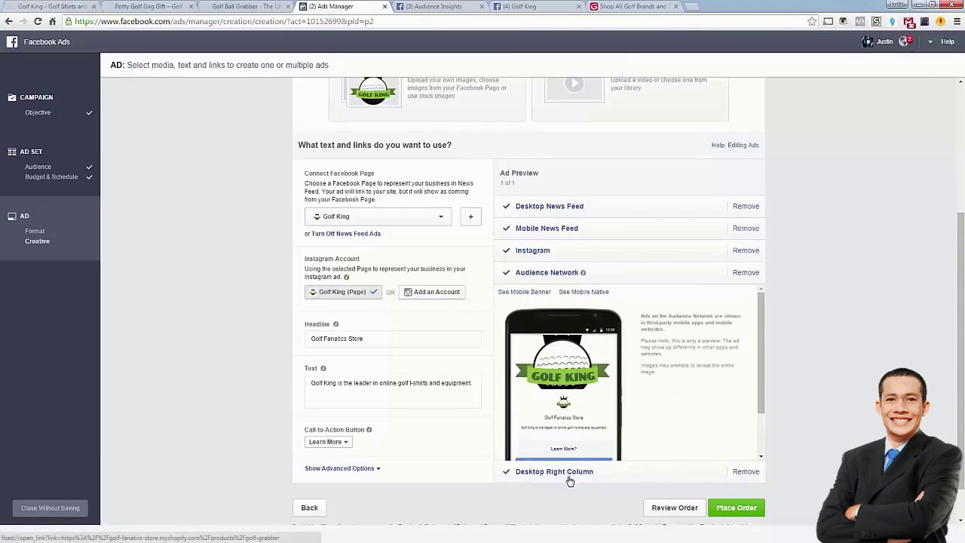
pyautogui.click(570, 474)
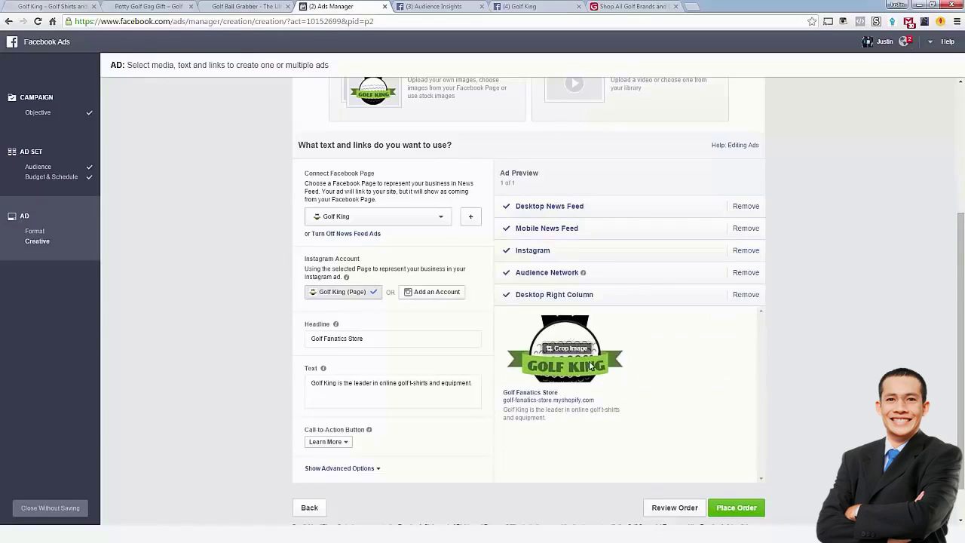
# - Remove the Desktop Right Column, Audience Network and Instagram placements and preview the ad in the Desktop News Feed
pyautogui.click(745, 294)
pyautogui.click(745, 273)
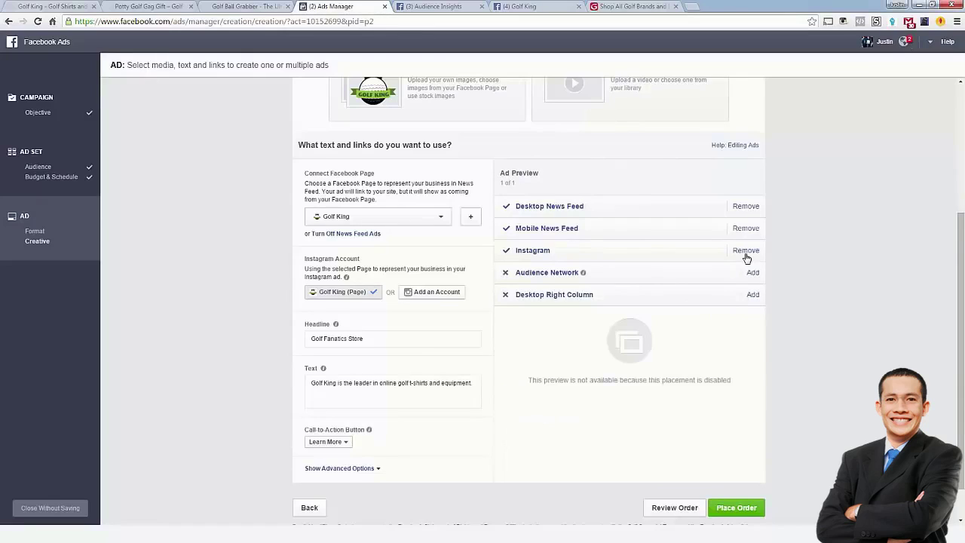
pyautogui.click(747, 251)
pyautogui.click(623, 214)
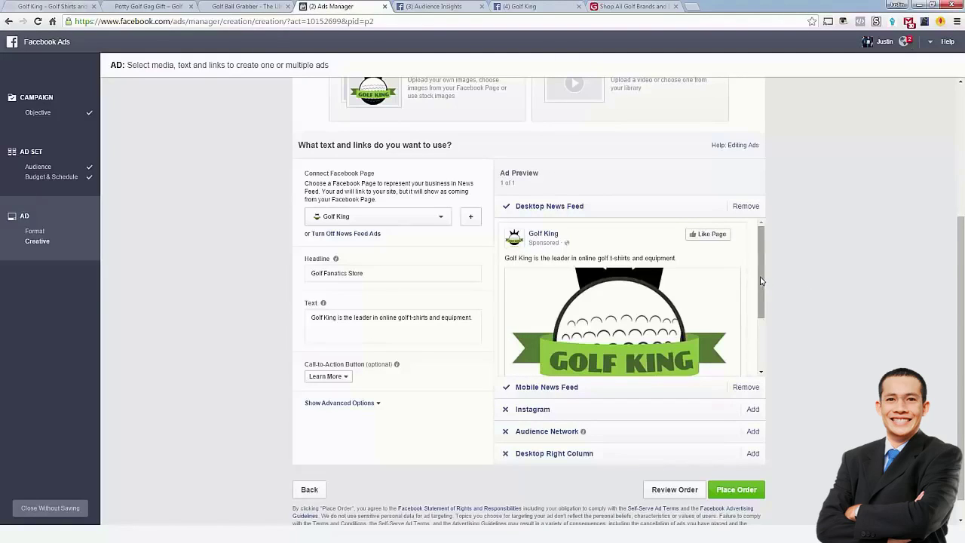
# - Change the ad headline to "Do You Like Golf?"
pyautogui.click(355, 317)
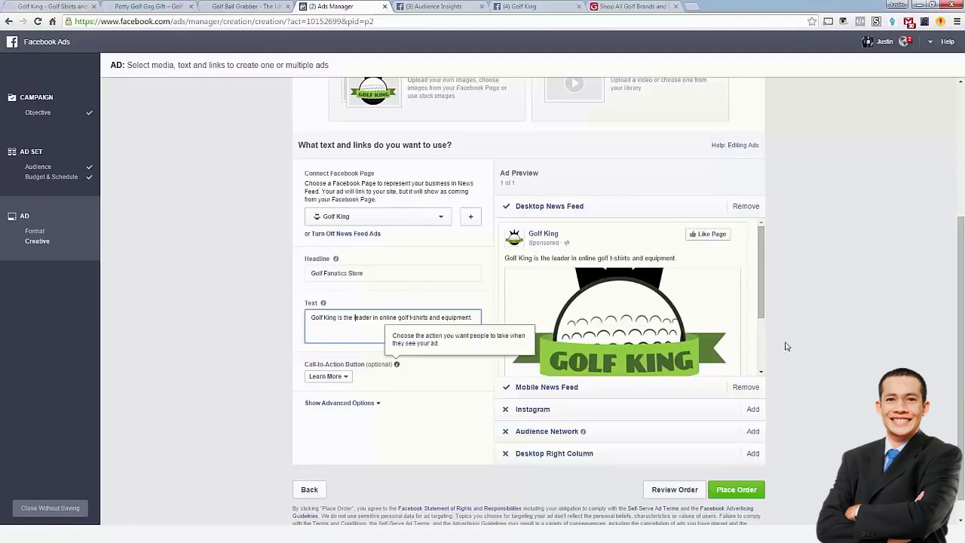
pyautogui.moveTo(760, 305); pyautogui.dragTo(760, 368)
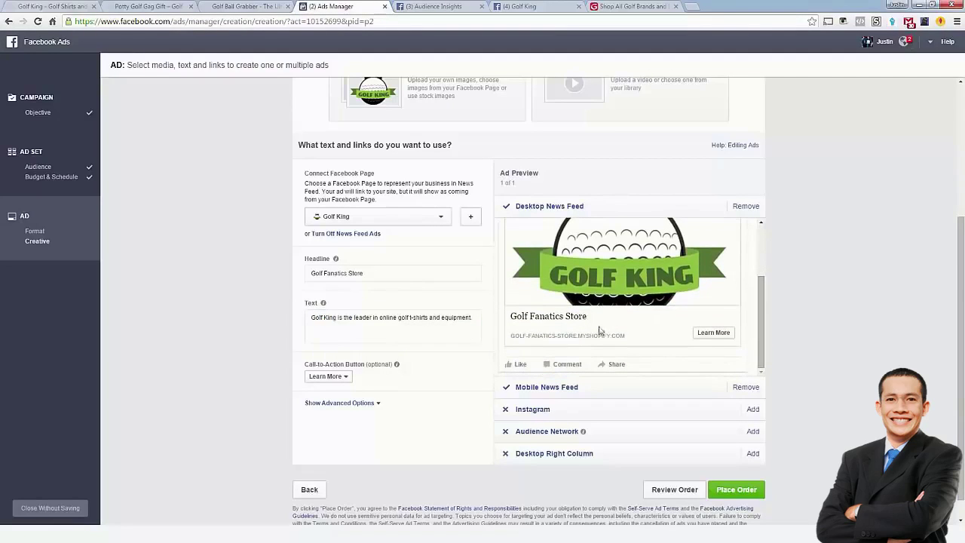
pyautogui.tripleClick(352, 273)
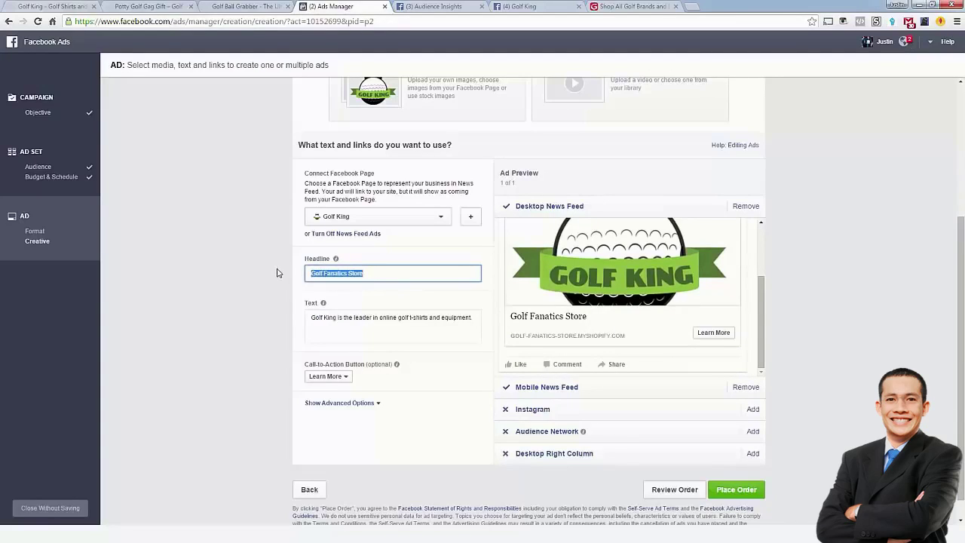
pyautogui.write('Do You Like Gi')
pyautogui.click(853, 323)
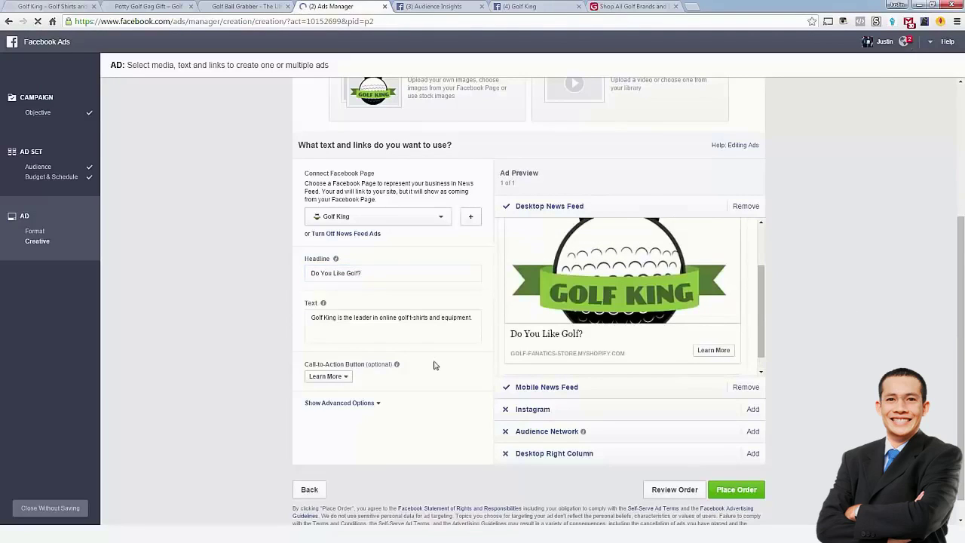
# - Copy the product title "Golf Ball Grabber - The Ultimate Ball Retriever" from the store's product page and return to the ad creation page
pyautogui.click(272, 9)
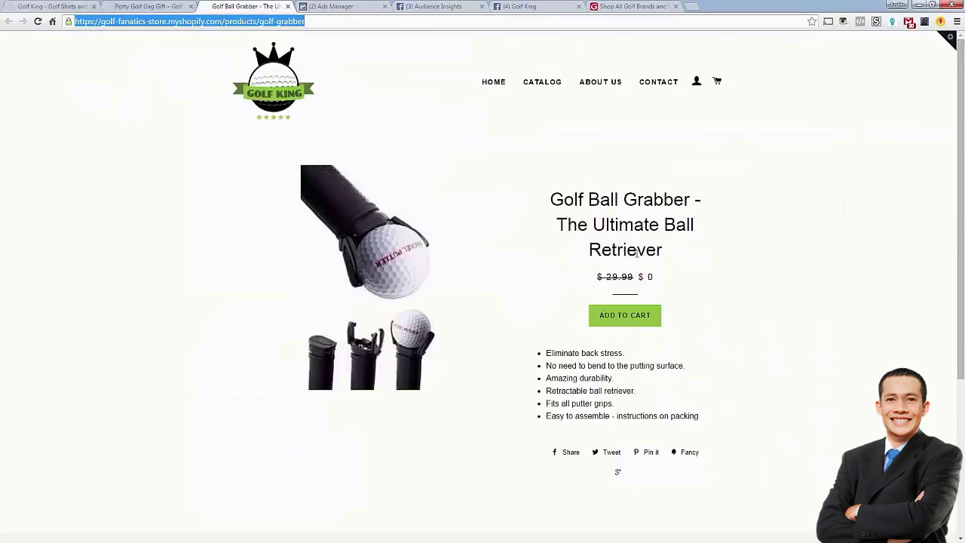
pyautogui.moveTo(666, 253); pyautogui.dragTo(540, 207)
pyautogui.rightClick(557, 205)
pyautogui.click(570, 213)
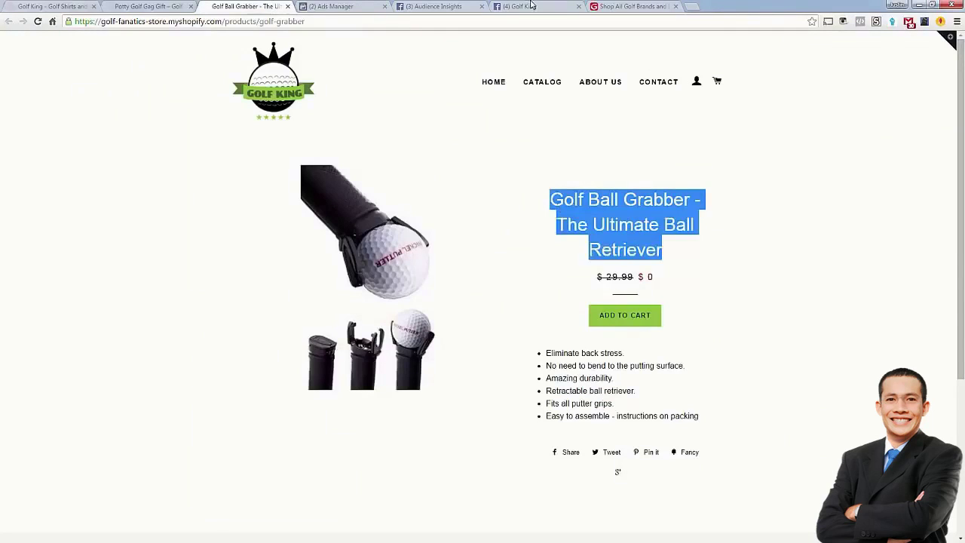
pyautogui.click(533, 6)
pyautogui.click(444, 6)
pyautogui.click(332, 6)
# - Replace the ad text with "Do You Like Golf? Do You Hate Bending Over To Grab Your Golf Ball?"
pyautogui.click(405, 387)
pyautogui.hotkey('ctrl', 'a')
pyautogui.write('Click here')
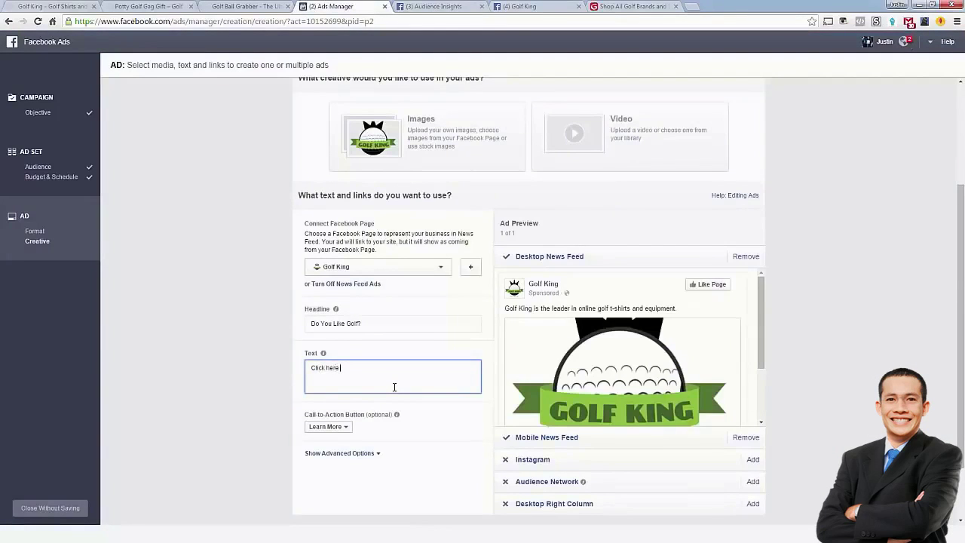
pyautogui.hotkey('ctrl', 'a')
pyautogui.write('Do You L')
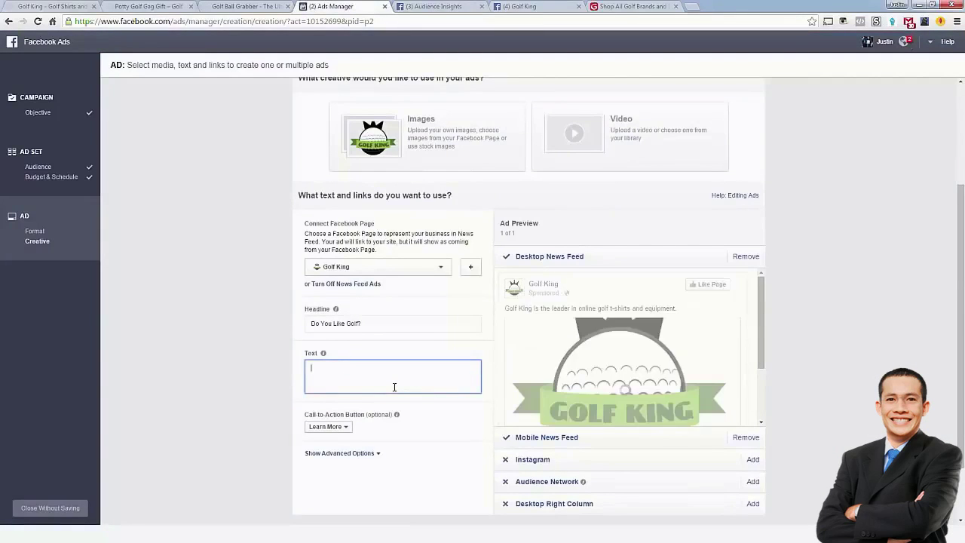
pyautogui.write('ike Golf?')
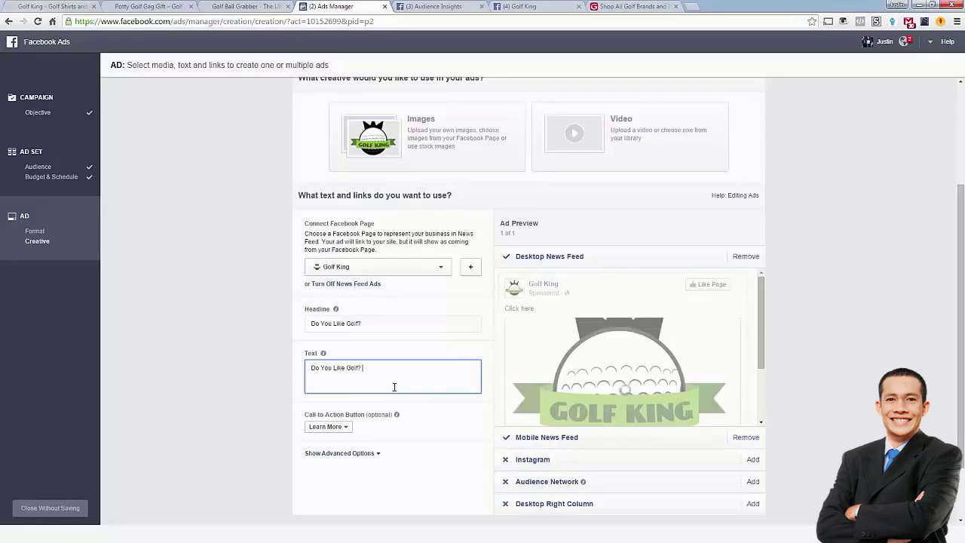
pyautogui.write(' Do Yo')
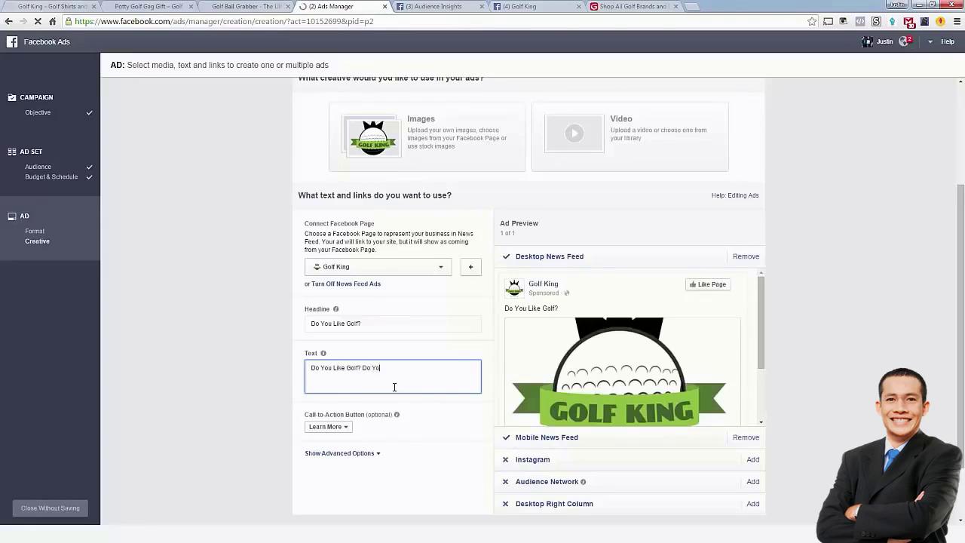
pyautogui.write('u Hate Bending Over To Grab Your Golf Ball?')
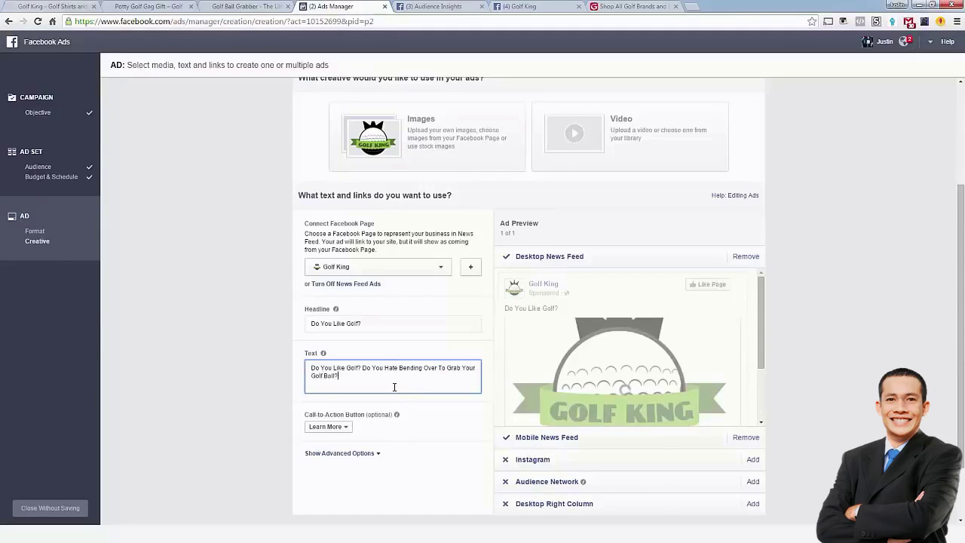
pyautogui.write('Click her')
pyautogui.write('now for a')
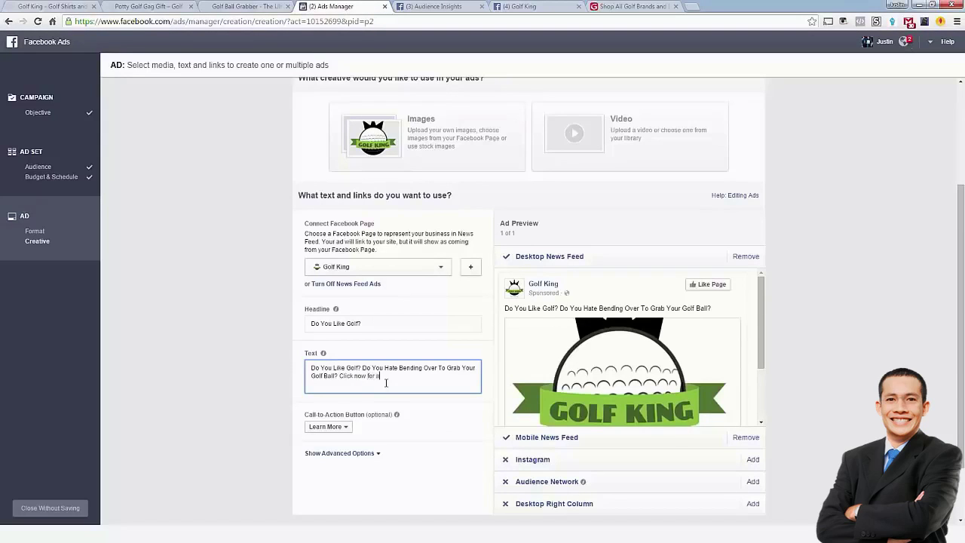
pyautogui.press('BackSpace')
pyautogui.press('BackSpace')
pyautogui.press('BackSpace')
pyautogui.press('BackSpace')
pyautogui.press('BackSpace')
pyautogui.press('BackSpace')
pyautogui.press('BackSpace')
pyautogui.press('BackSpace')
pyautogui.press('BackSpace')
pyautogui.press('BackSpace')
pyautogui.press('BackSpace')
pyautogui.press('BackSpace')
pyautogui.press('BackSpace')
pyautogui.press('BackSpace')
pyautogui.press('BackSpace')
# - Extend the ad text with the offer "Get it for free, just pay for shipping" after the golf ball question
pyautogui.write('ree. just pea')
pyautogui.press('BackSpace')
pyautogui.write('ay for shipping.')
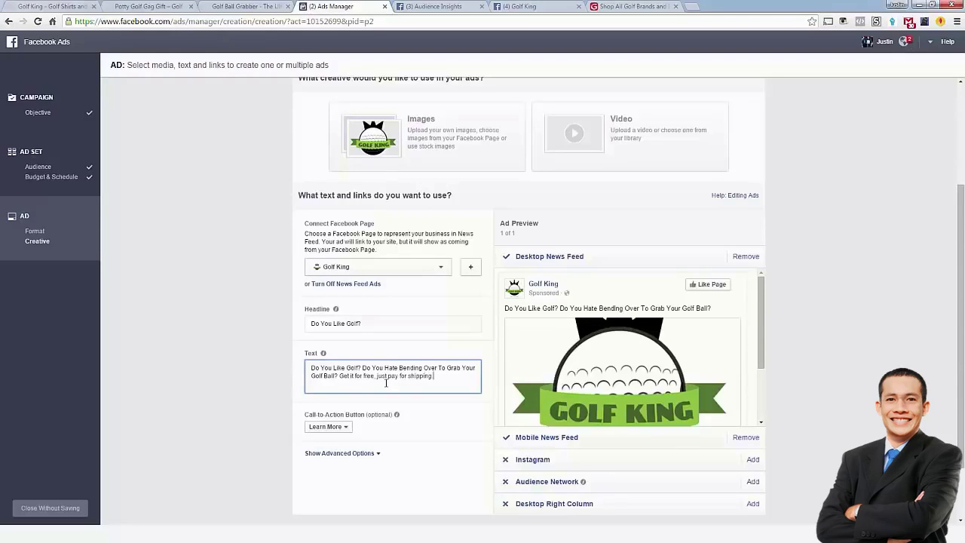